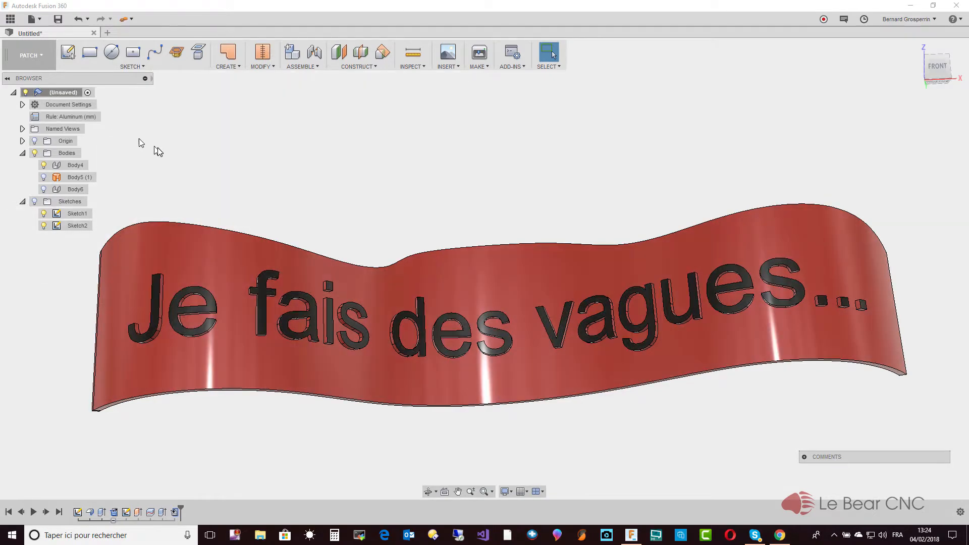
- Create a new design and start a sketch on the horizontal XY plane, viewed from the top
{"action": "left_click", "coordinate": [107, 32]}
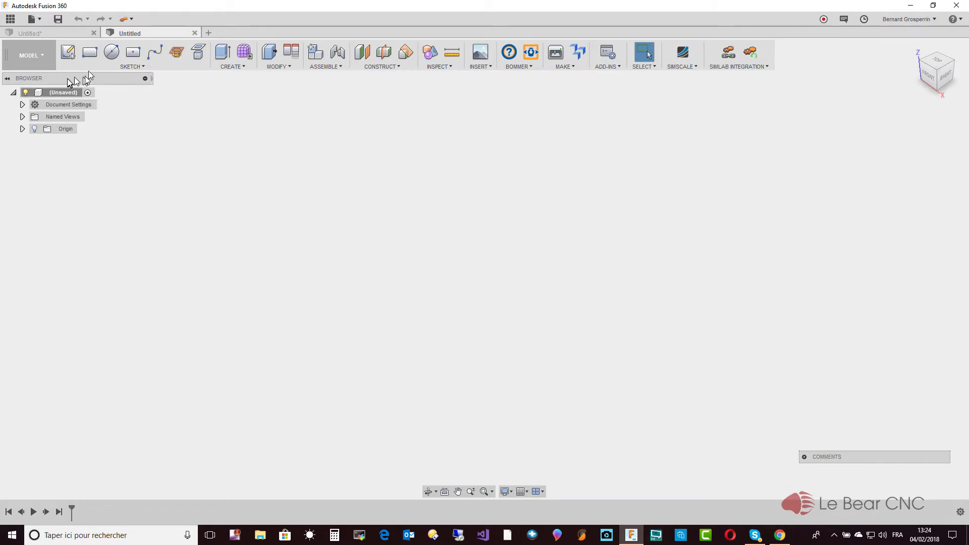
{"action": "left_click", "coordinate": [73, 58]}
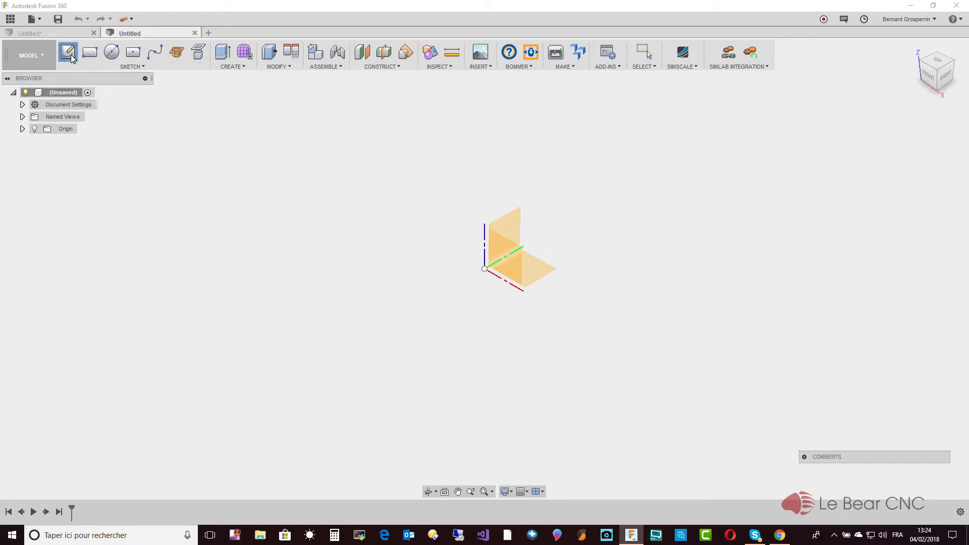
{"action": "left_click", "coordinate": [526, 271]}
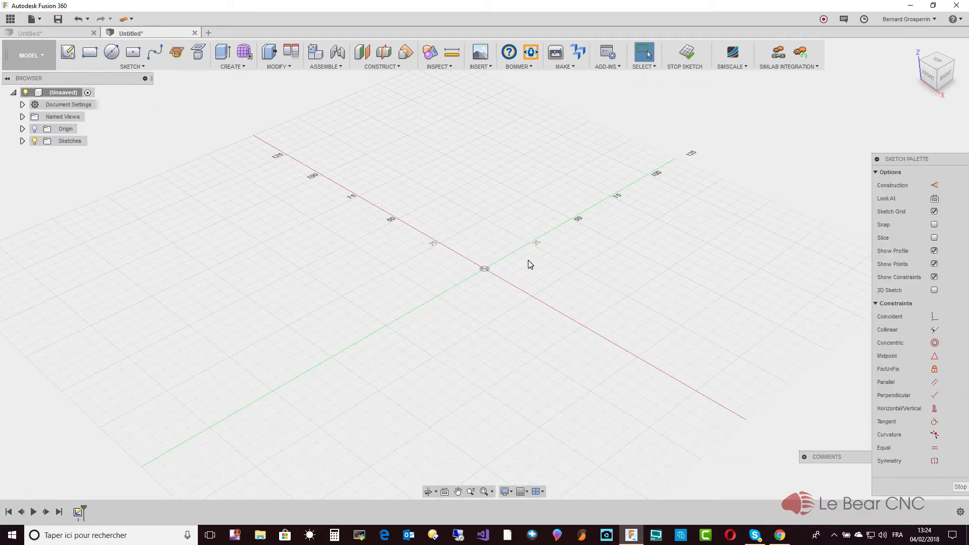
{"action": "left_click", "coordinate": [936, 61]}
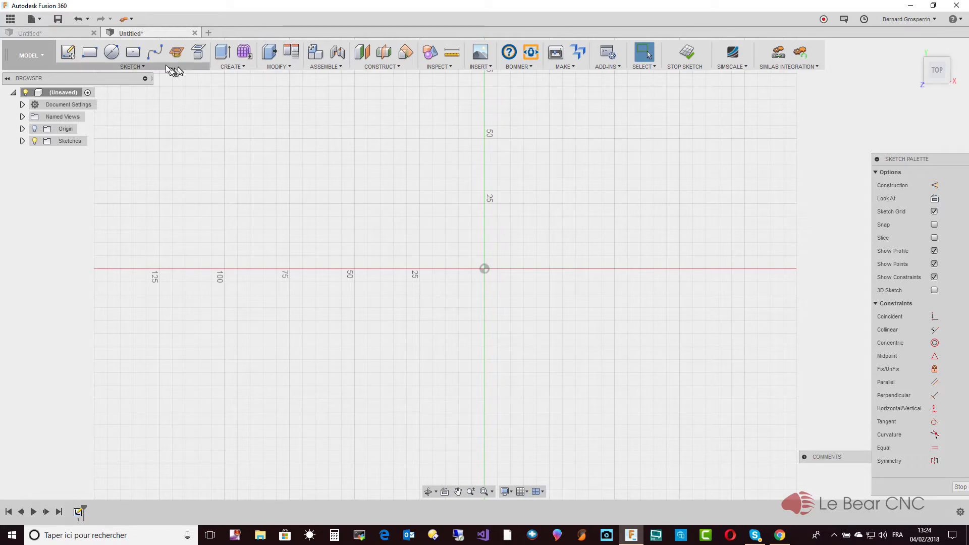
{"action": "left_click", "coordinate": [155, 53]}
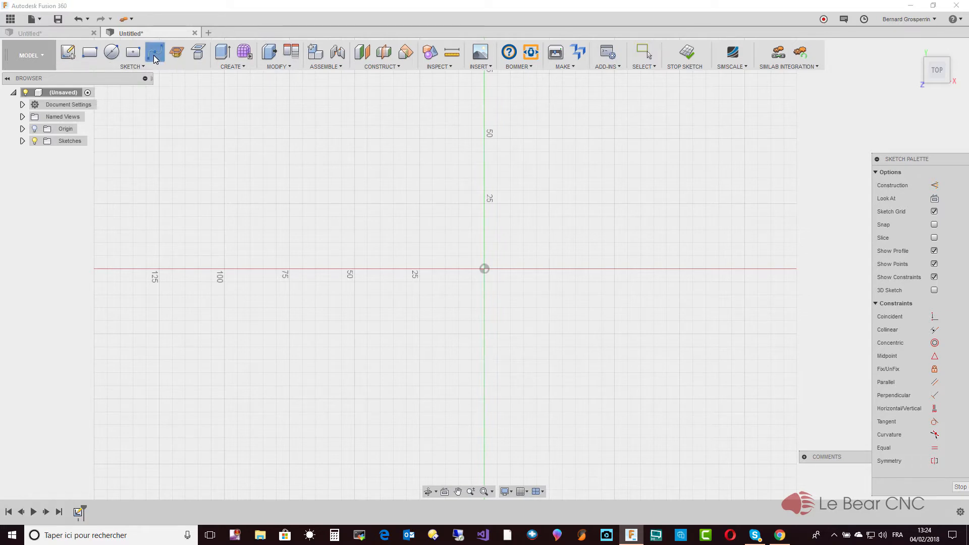
{"action": "left_click", "coordinate": [291, 268]}
{"action": "left_click", "coordinate": [357, 240]}
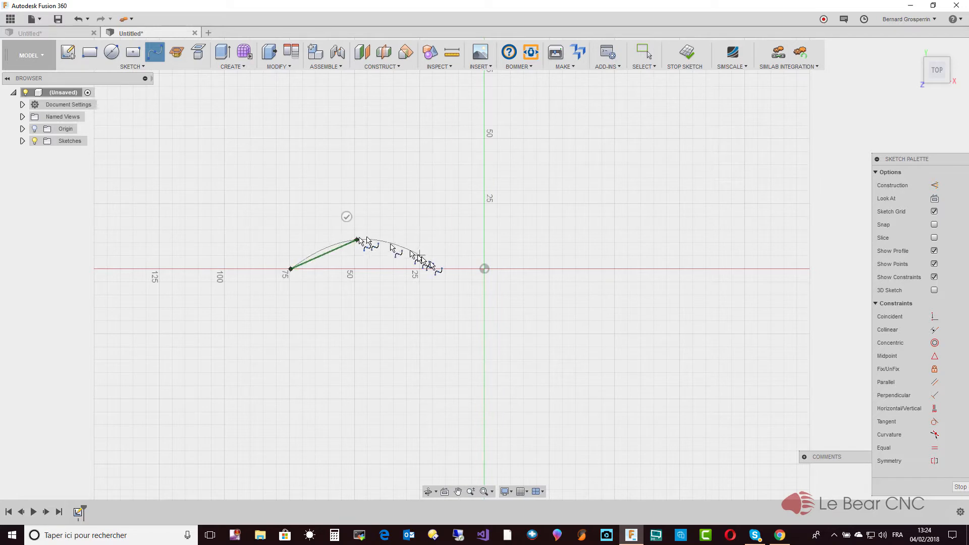
{"action": "left_click", "coordinate": [459, 289]}
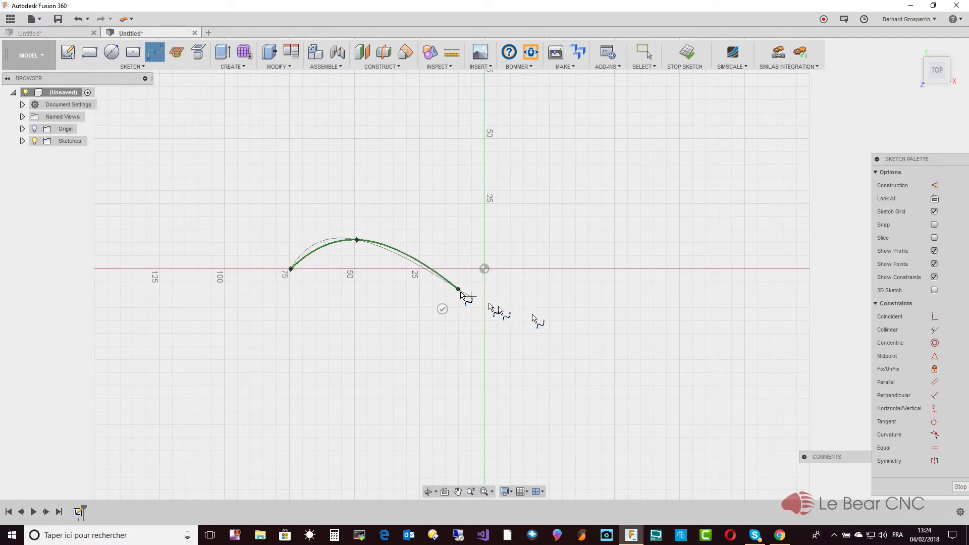
{"action": "left_click", "coordinate": [574, 291]}
{"action": "left_click", "coordinate": [627, 231]}
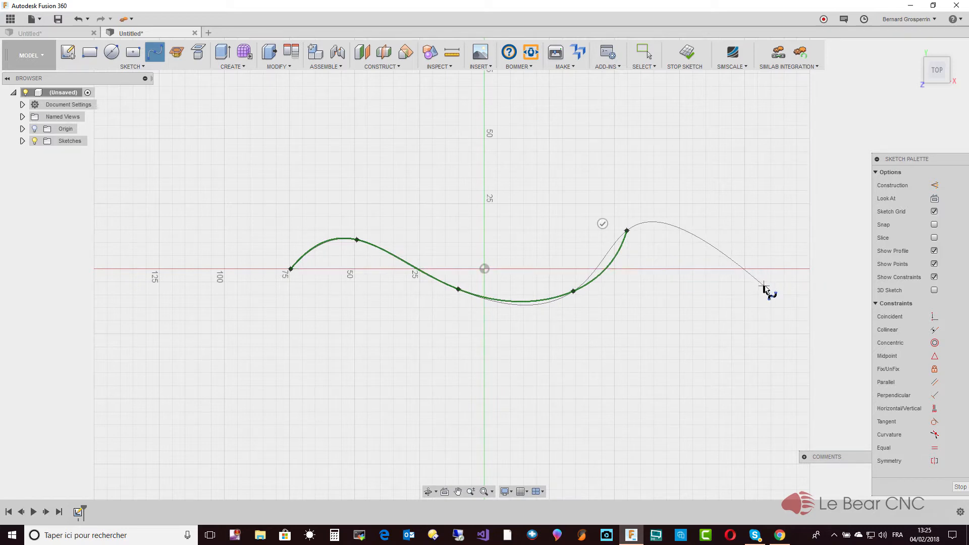
{"action": "left_click", "coordinate": [769, 268]}
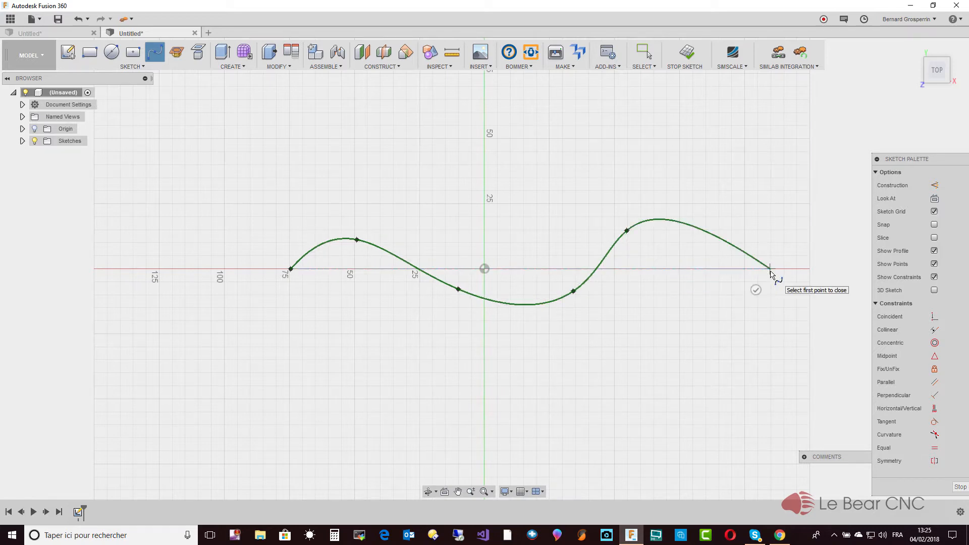
{"action": "key", "text": "Escape"}
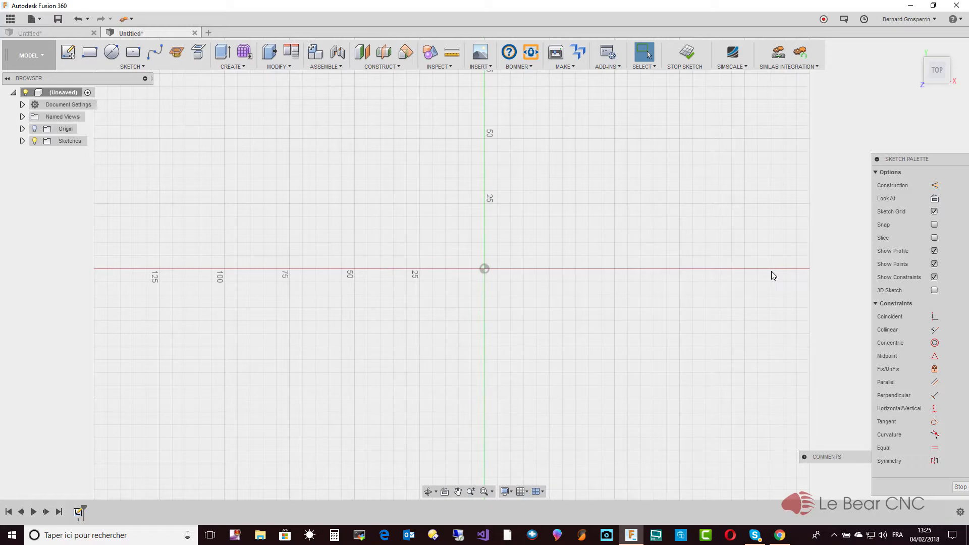
- Sketch an open wave-shaped spline through six fit points, about 160 mm wide, starting and ending near the X axis
{"action": "left_click", "coordinate": [155, 52]}
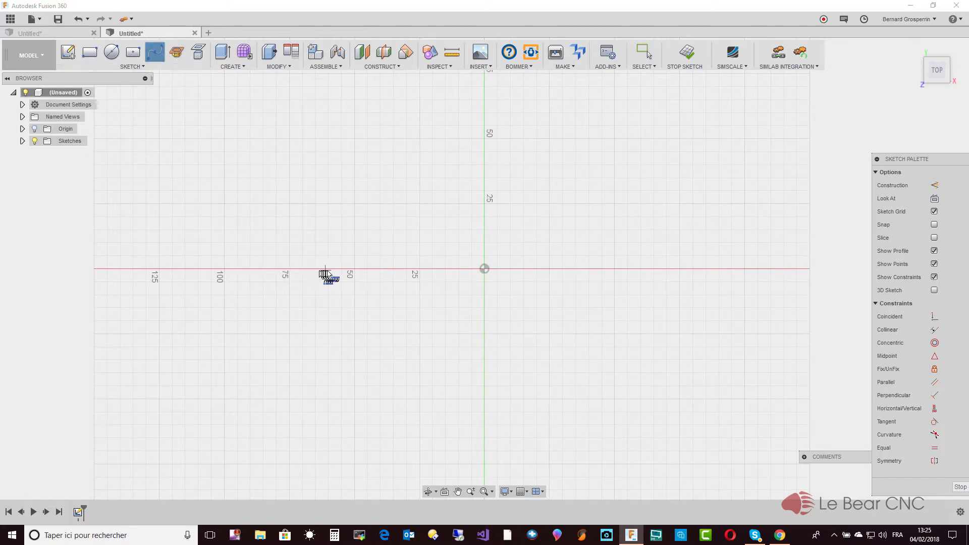
{"action": "left_click", "coordinate": [319, 271]}
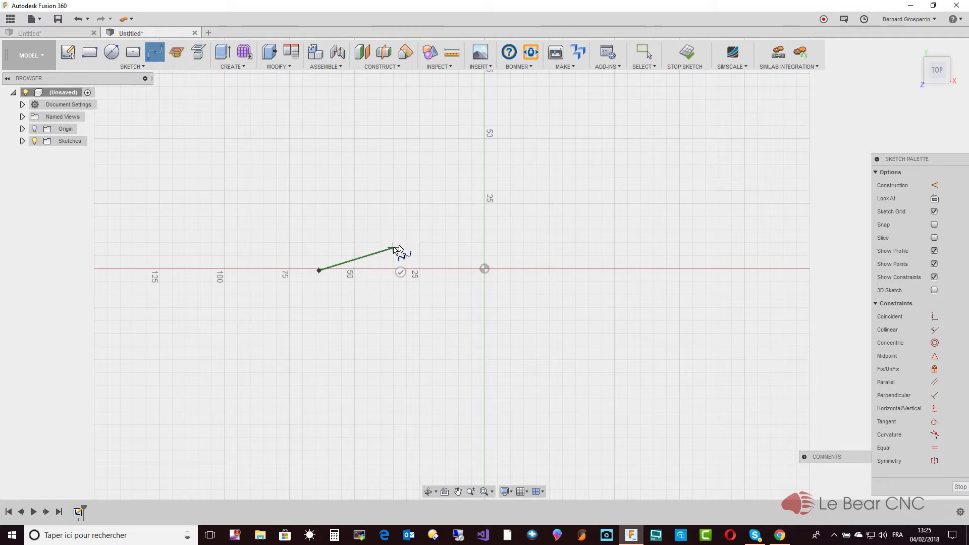
{"action": "left_click", "coordinate": [393, 248]}
{"action": "left_click", "coordinate": [459, 302]}
{"action": "left_click", "coordinate": [573, 296]}
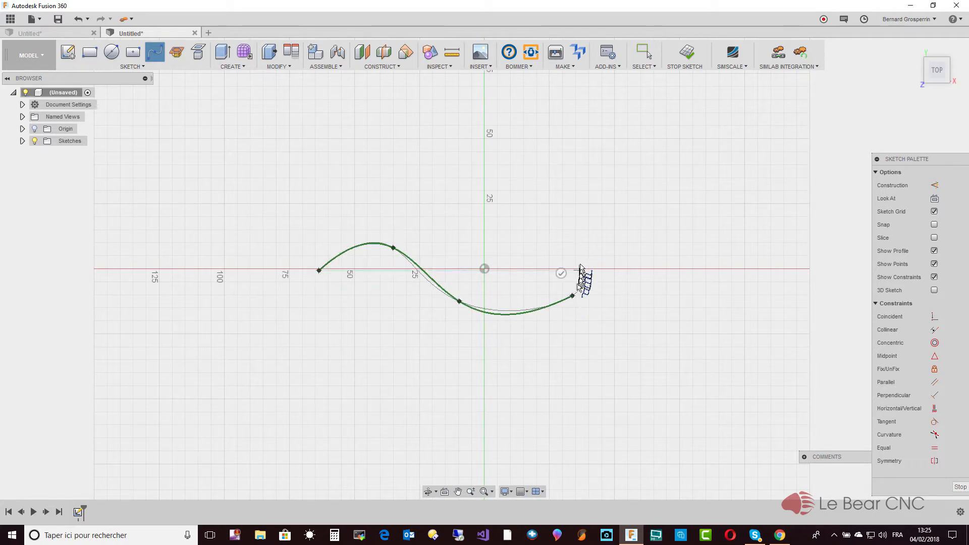
{"action": "left_click", "coordinate": [621, 234]}
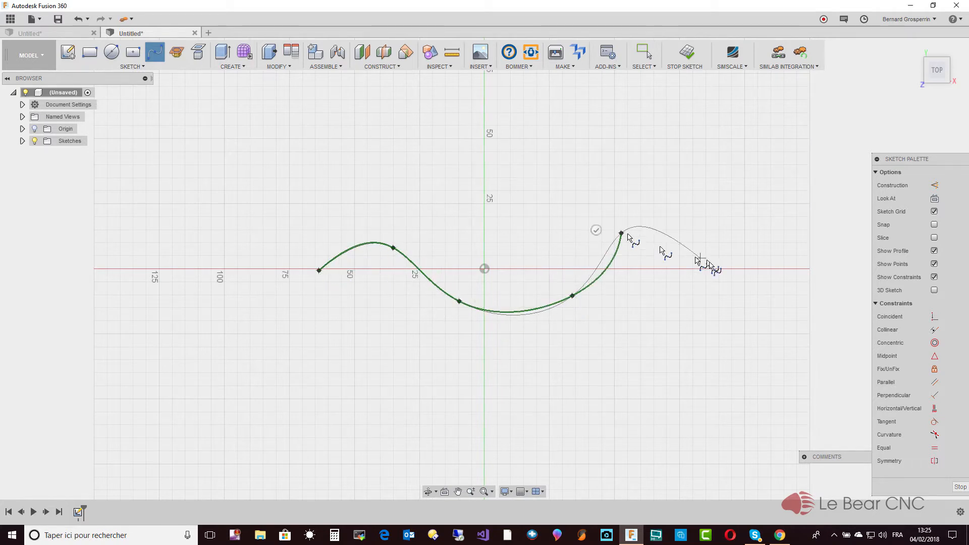
{"action": "left_click", "coordinate": [736, 270]}
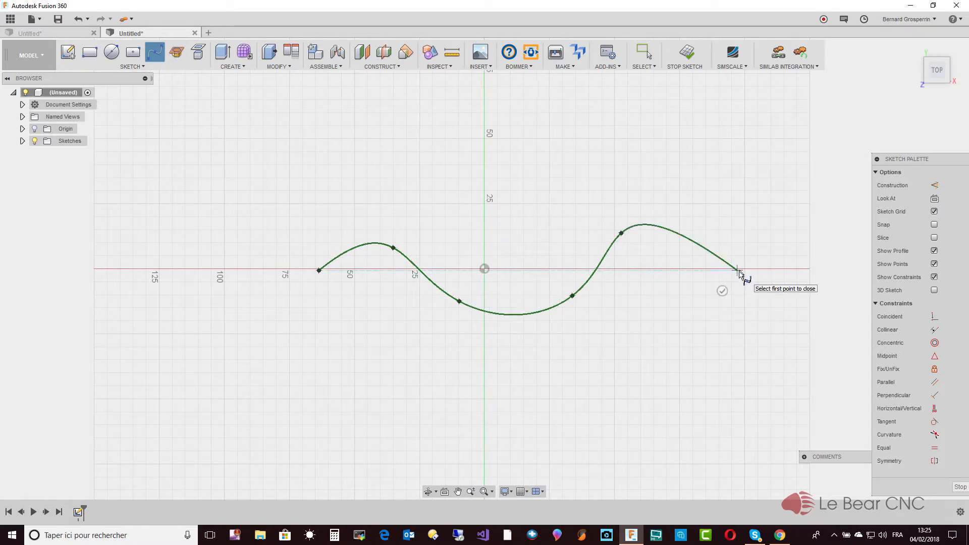
{"action": "left_click", "coordinate": [723, 291]}
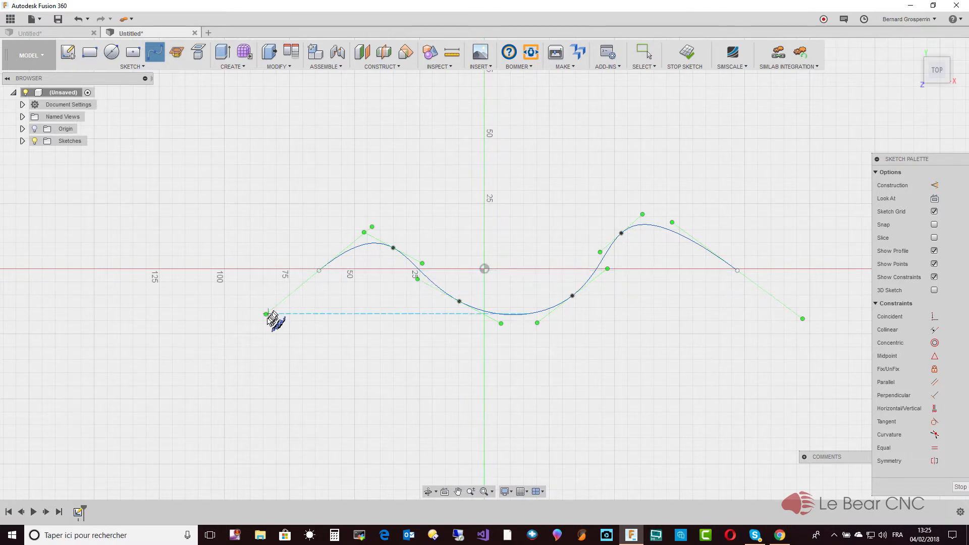
{"action": "key", "text": "Escape"}
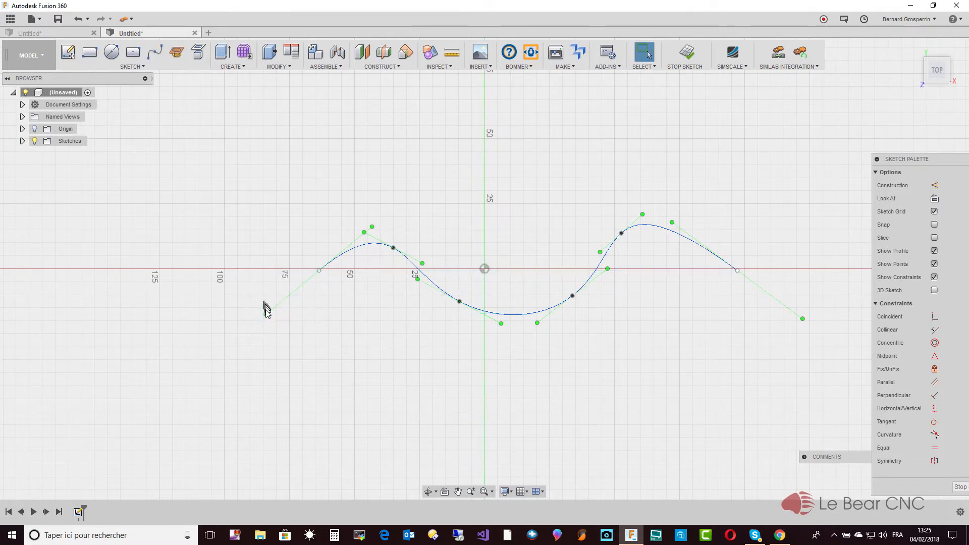
- Reshape the spline into rounder waves by moving both end tangent handles, the two trough points and the last crest point
{"action": "left_click_drag", "start_coordinate": [266, 314], "coordinate": [287, 323]}
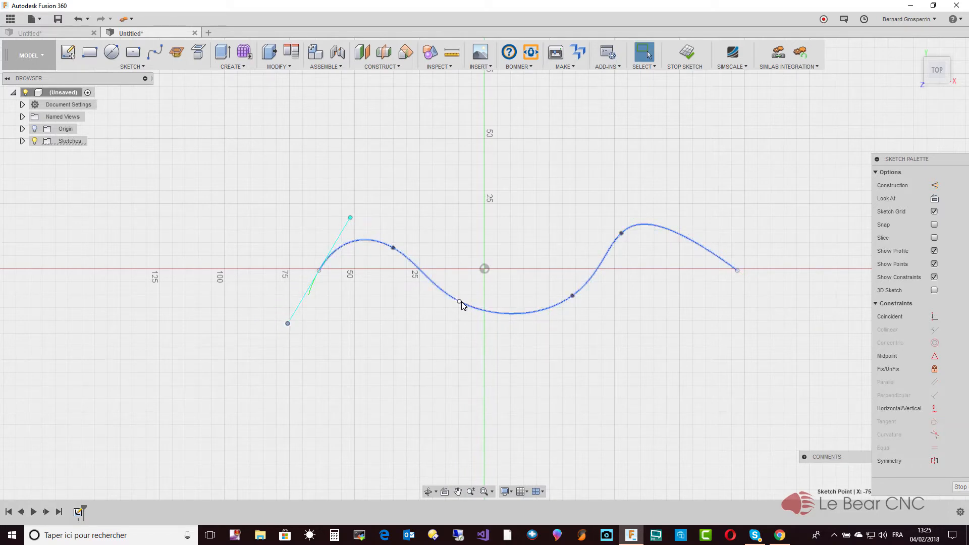
{"action": "left_click_drag", "start_coordinate": [460, 301], "coordinate": [463, 316]}
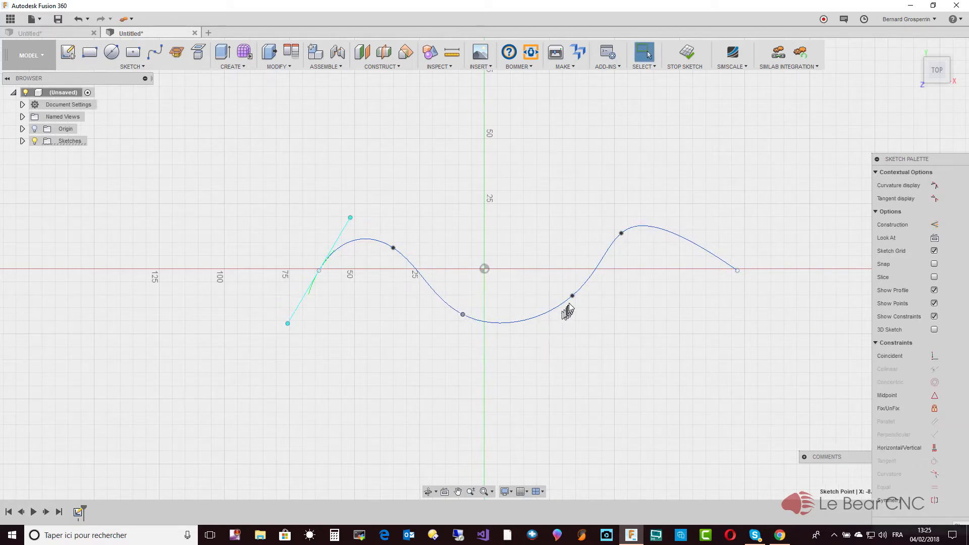
{"action": "left_click_drag", "start_coordinate": [573, 297], "coordinate": [555, 315]}
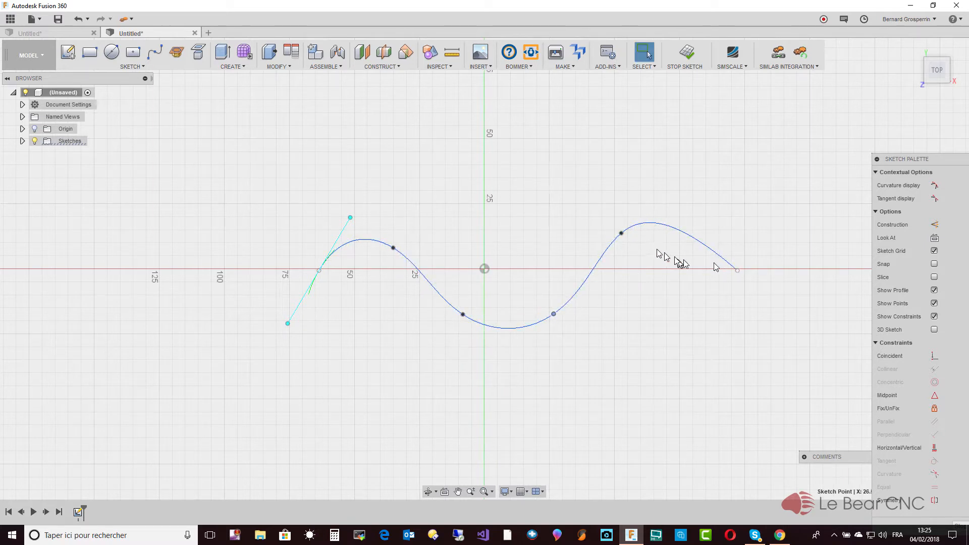
{"action": "left_click_drag", "start_coordinate": [622, 233], "coordinate": [648, 235]}
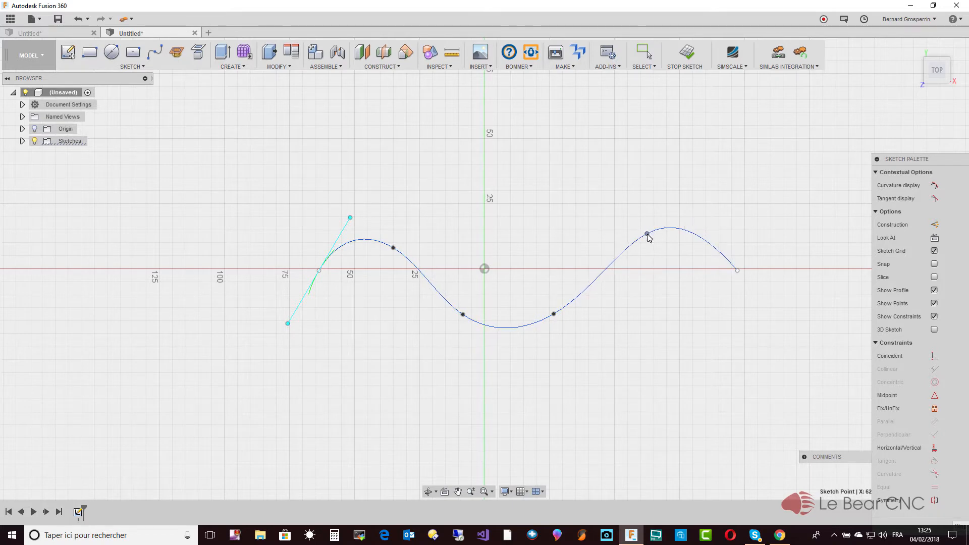
{"action": "left_click", "coordinate": [736, 269]}
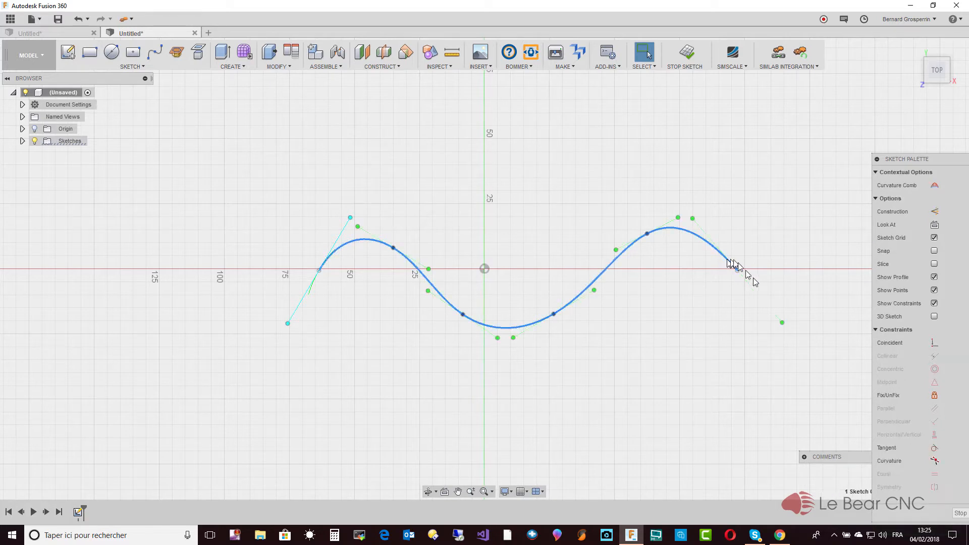
{"action": "left_click_drag", "start_coordinate": [783, 323], "coordinate": [763, 333]}
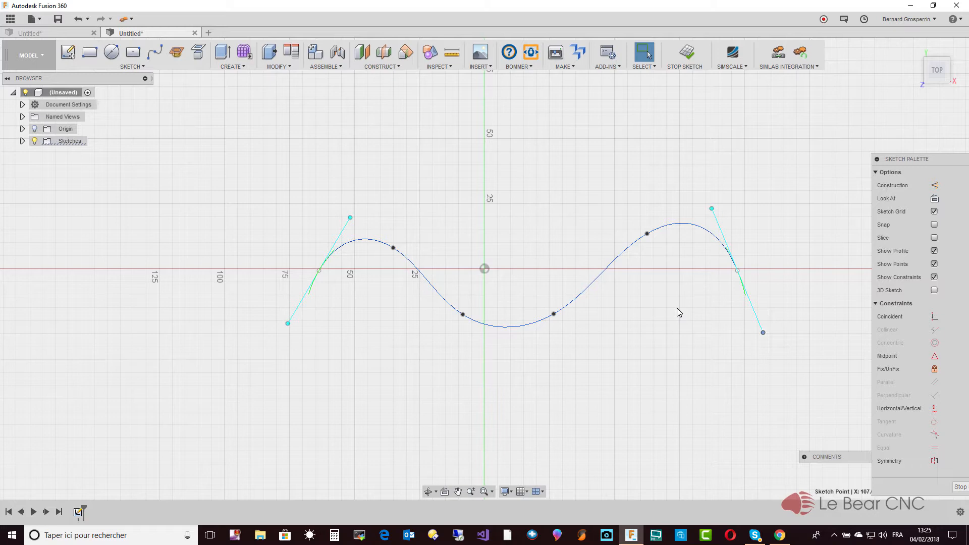
{"action": "left_click", "coordinate": [458, 301]}
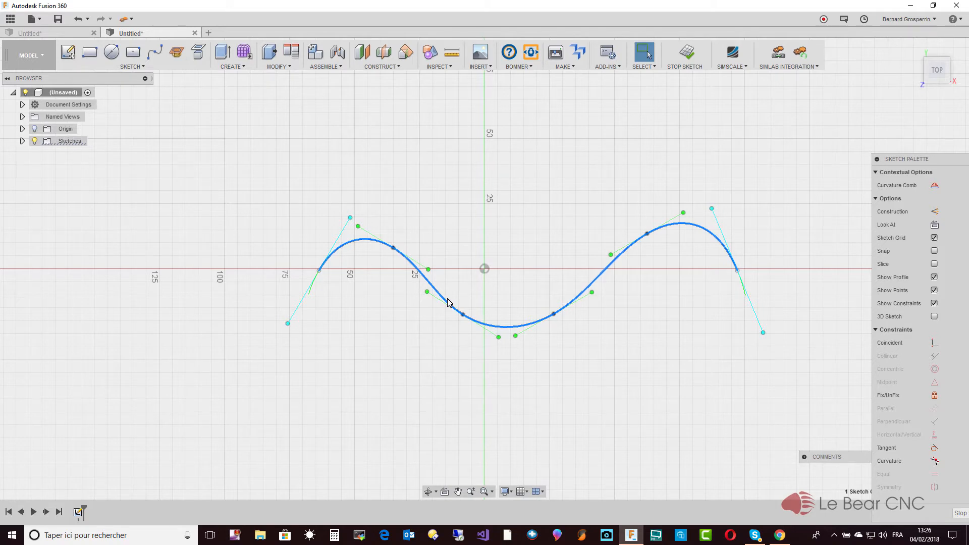
{"action": "right_click", "coordinate": [449, 302]}
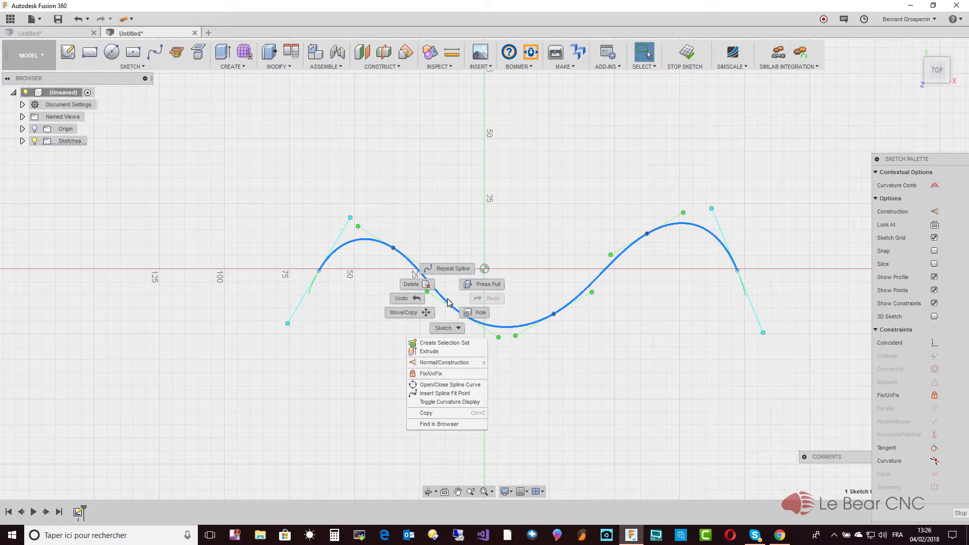
{"action": "left_click", "coordinate": [563, 446]}
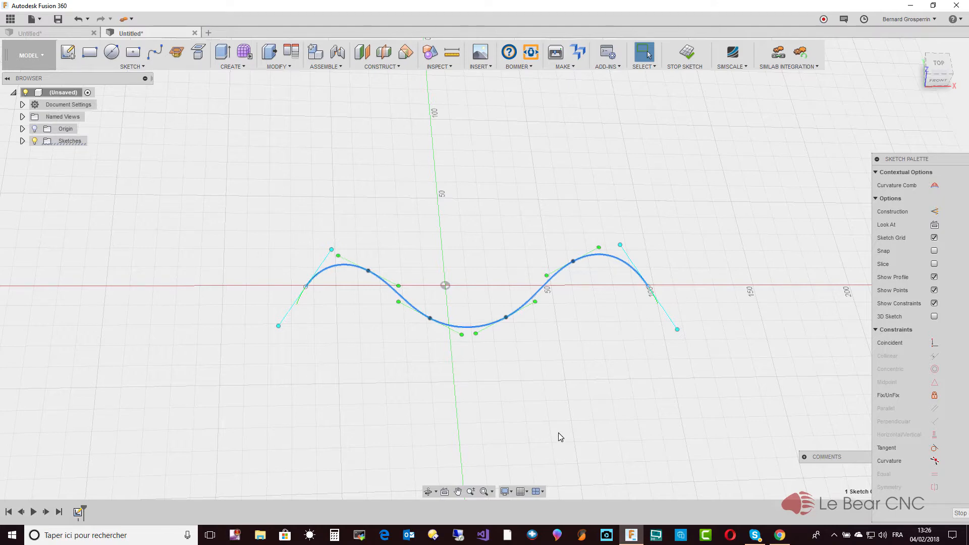
- Switch from the Model workspace to the Sheet Metal workspace
{"action": "scroll", "coordinate": [558, 433], "scroll_direction": "up", "scroll_amount": 2}
{"action": "scroll", "coordinate": [558, 433], "scroll_direction": "up", "scroll_amount": 1}
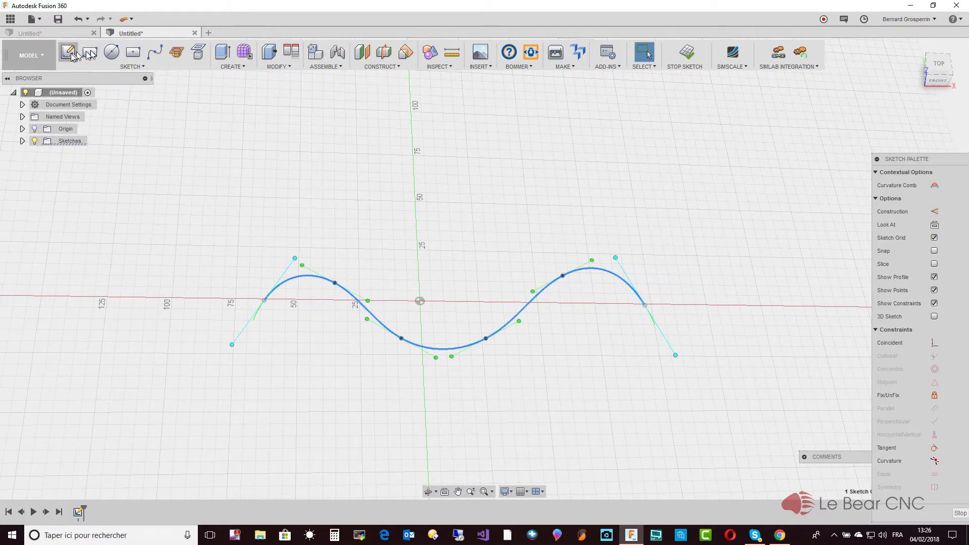
{"action": "left_click", "coordinate": [37, 56]}
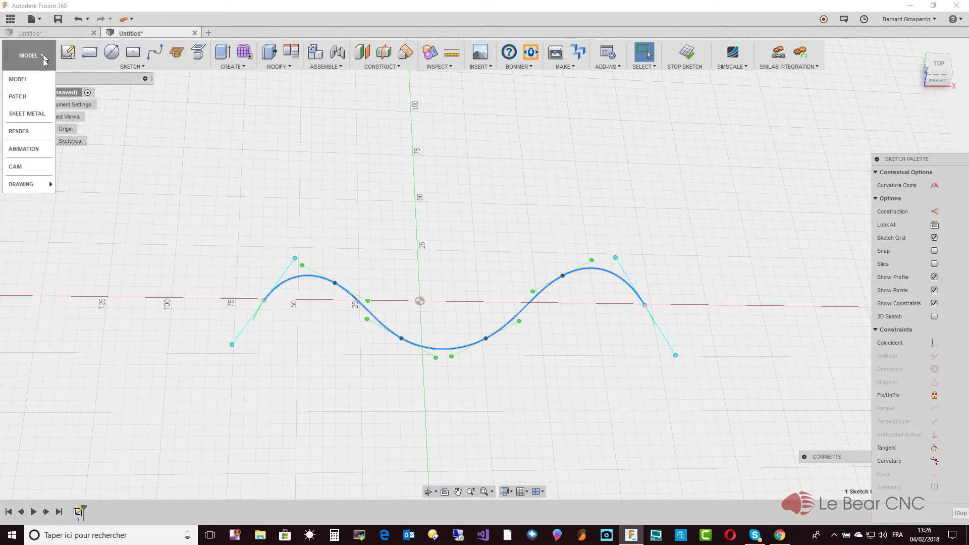
{"action": "left_click", "coordinate": [36, 115]}
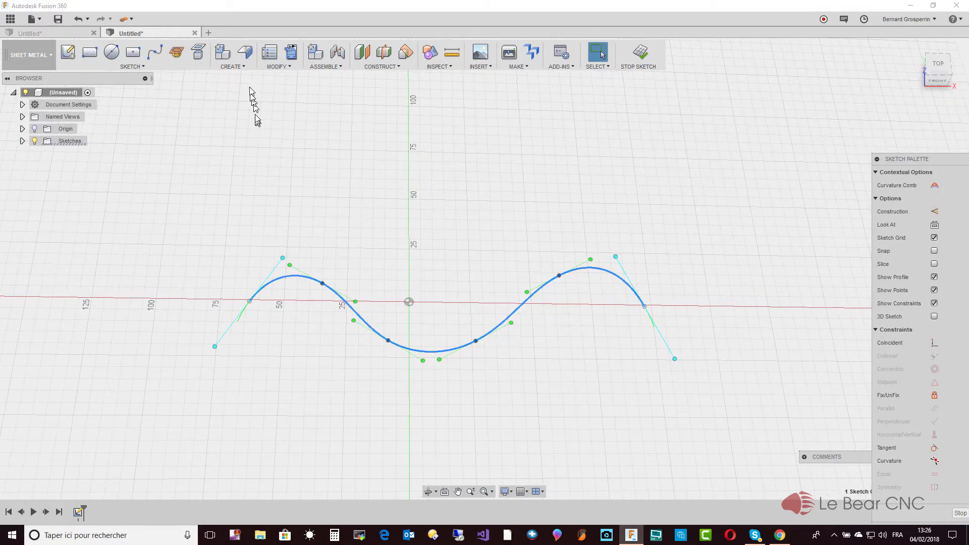
{"action": "left_click", "coordinate": [244, 66]}
{"action": "left_click", "coordinate": [237, 90]}
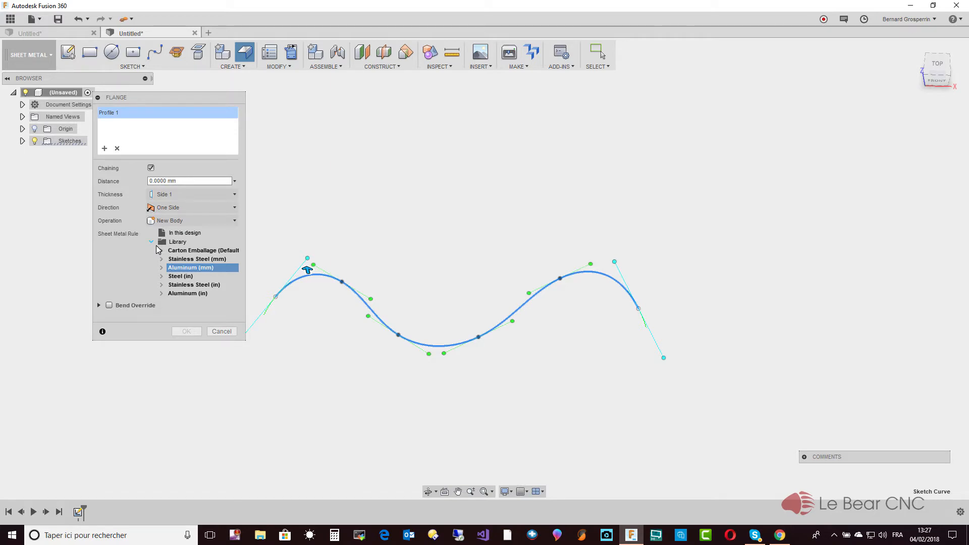
{"action": "left_click", "coordinate": [230, 332]}
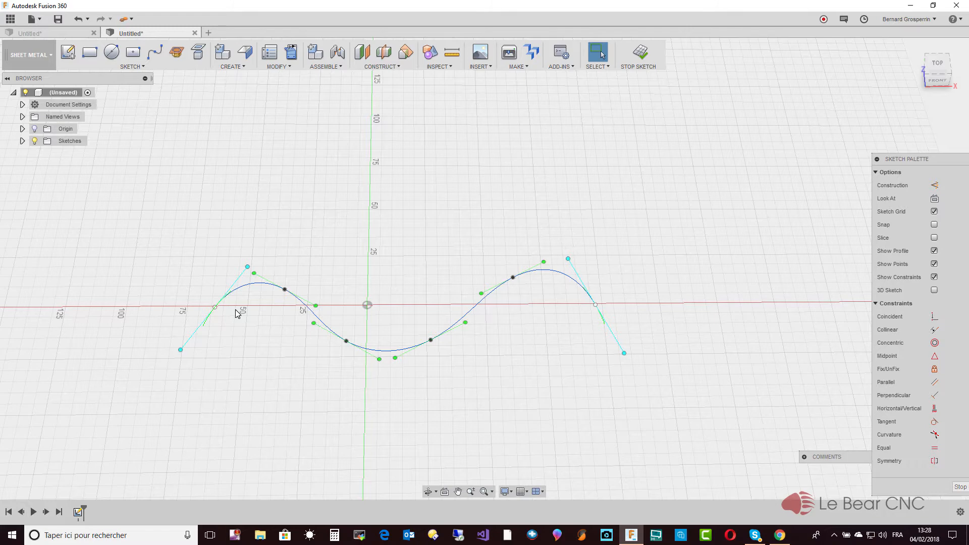
- Examine the thickness, K factor and gap settings of the Aluminum (mm) rule in the sheet metal rules library
{"action": "left_click", "coordinate": [290, 68]}
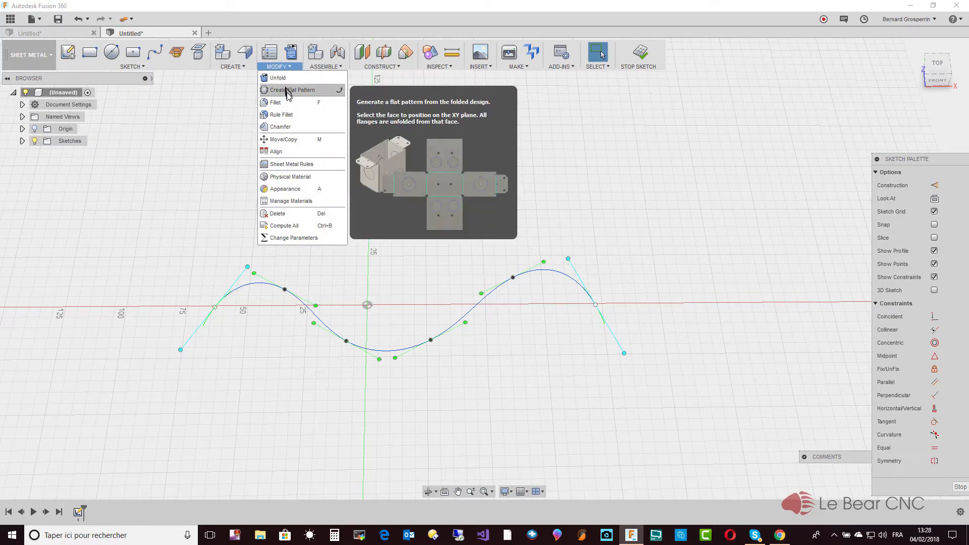
{"action": "left_click", "coordinate": [298, 166]}
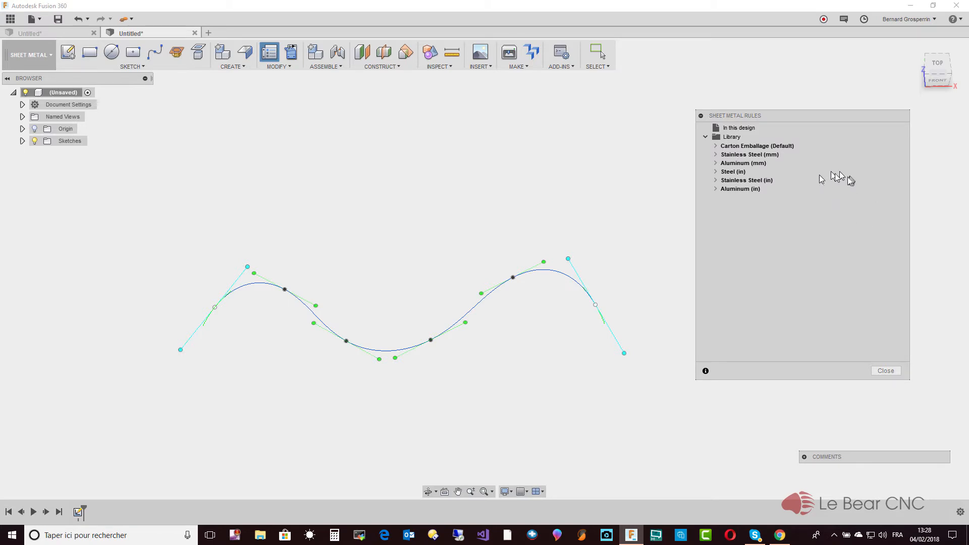
{"action": "left_click", "coordinate": [728, 138]}
{"action": "left_click", "coordinate": [716, 164]}
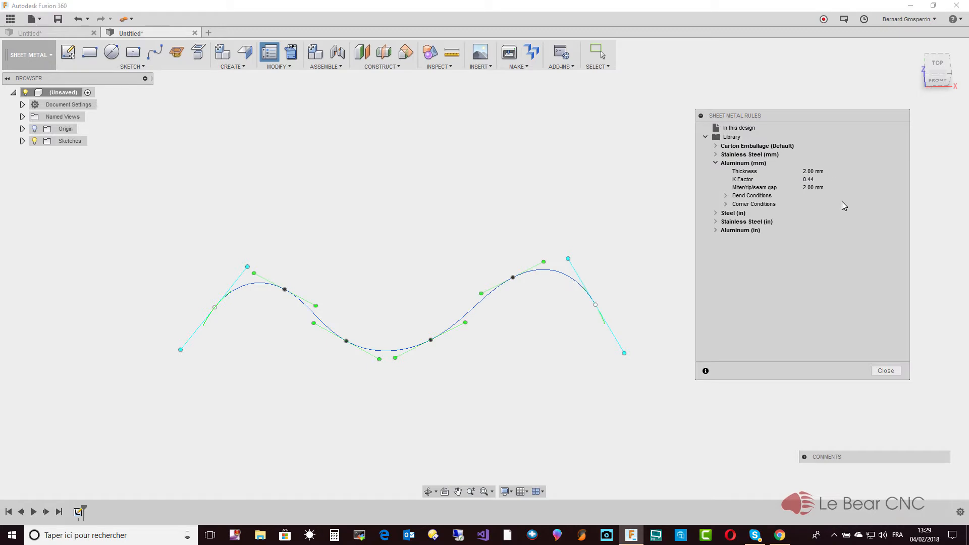
{"action": "left_click", "coordinate": [886, 371]}
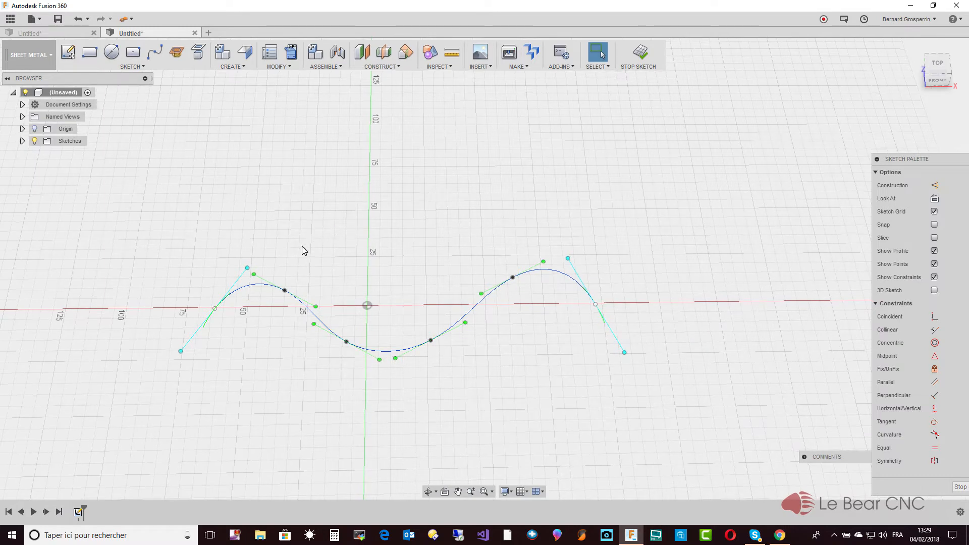
- Create a 50 mm one-sided flange as a new body from the wave spline, using the Aluminum (mm) rule
{"action": "left_click", "coordinate": [248, 67]}
{"action": "left_click", "coordinate": [244, 83]}
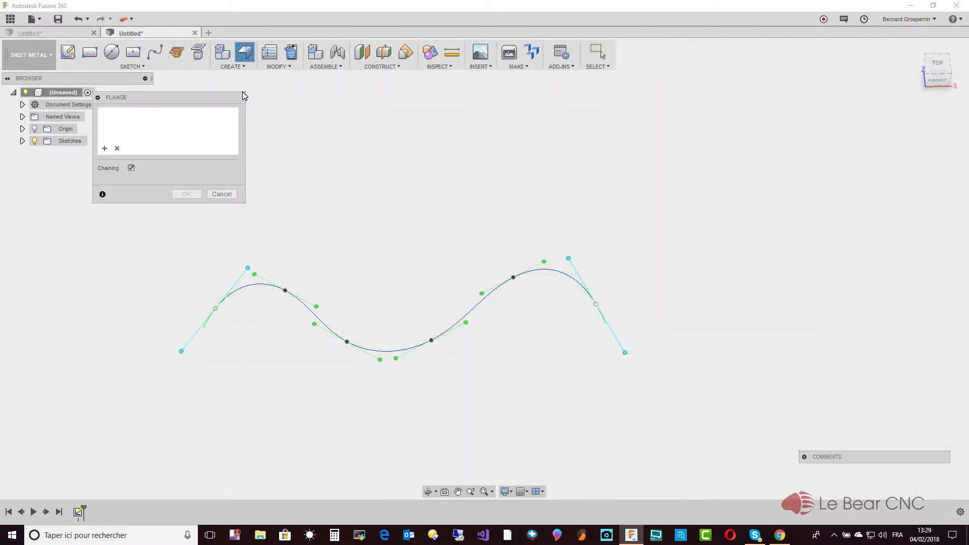
{"action": "left_click", "coordinate": [307, 312]}
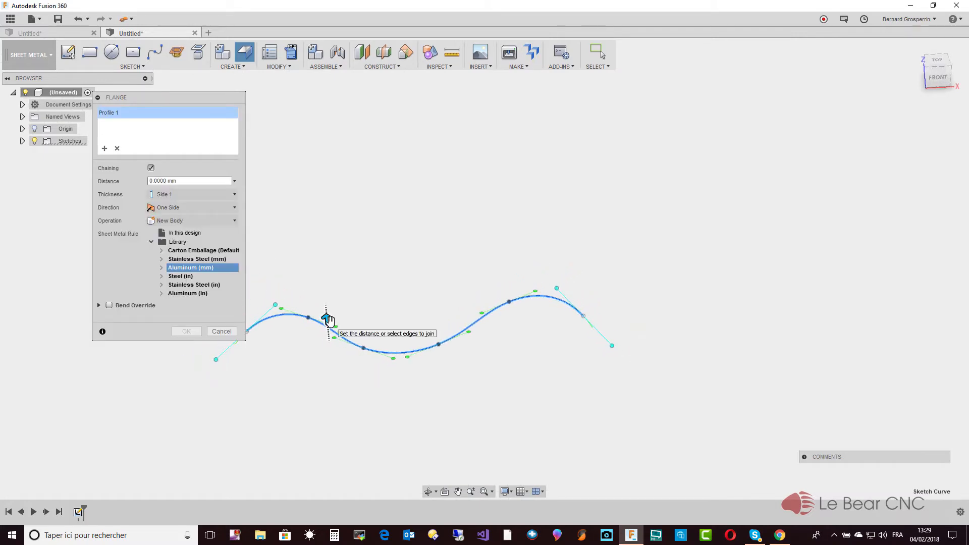
{"action": "left_click_drag", "start_coordinate": [328, 319], "coordinate": [329, 248]}
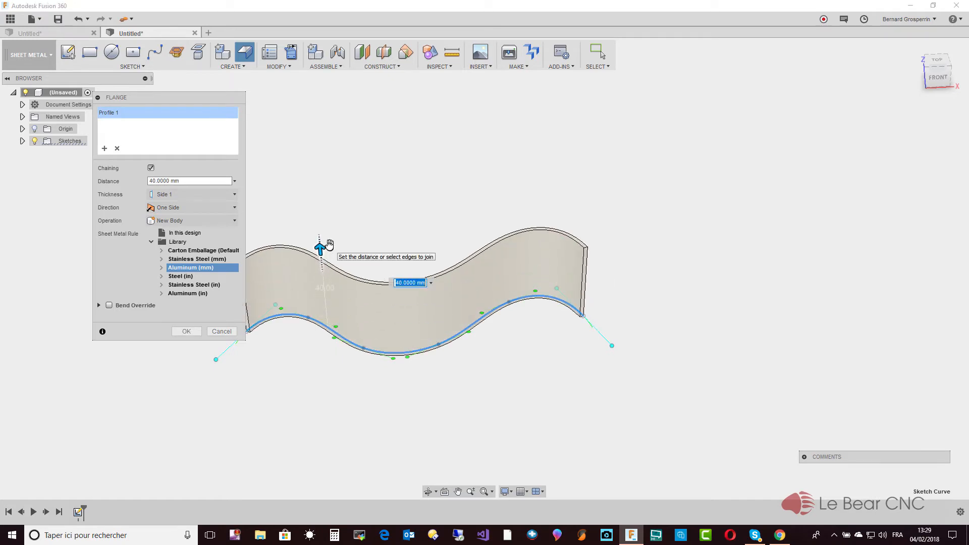
{"action": "type", "text": "60"}
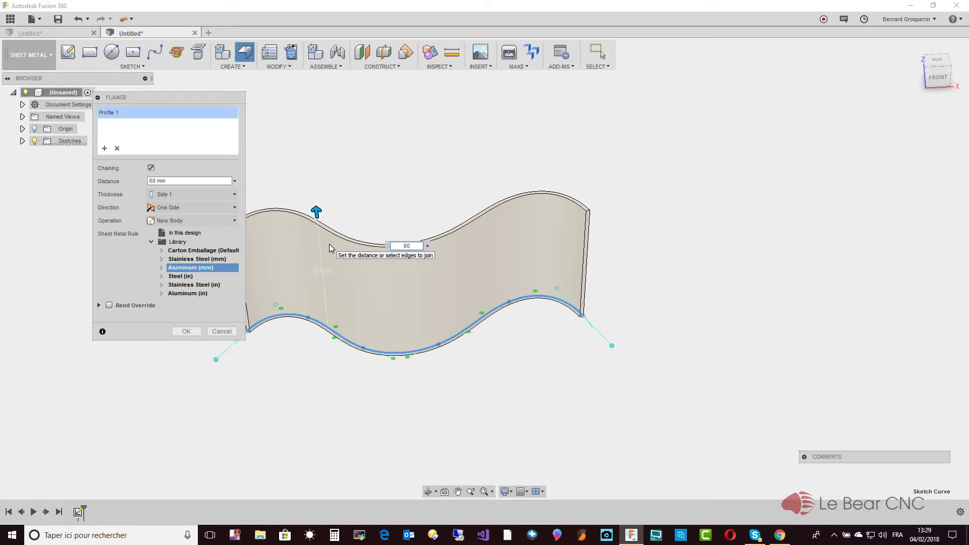
{"action": "key", "text": "BackSpace"}
{"action": "key", "text": "BackSpace"}
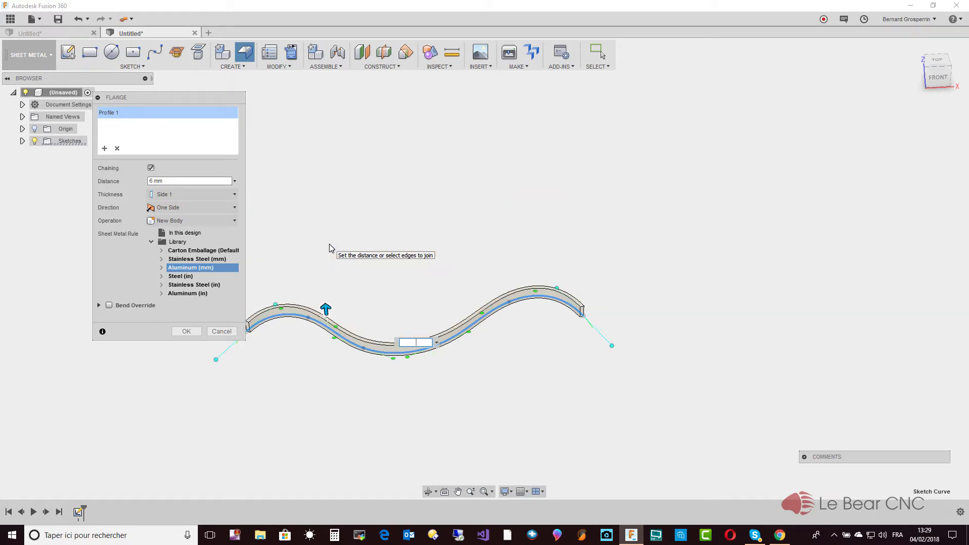
{"action": "type", "text": "50"}
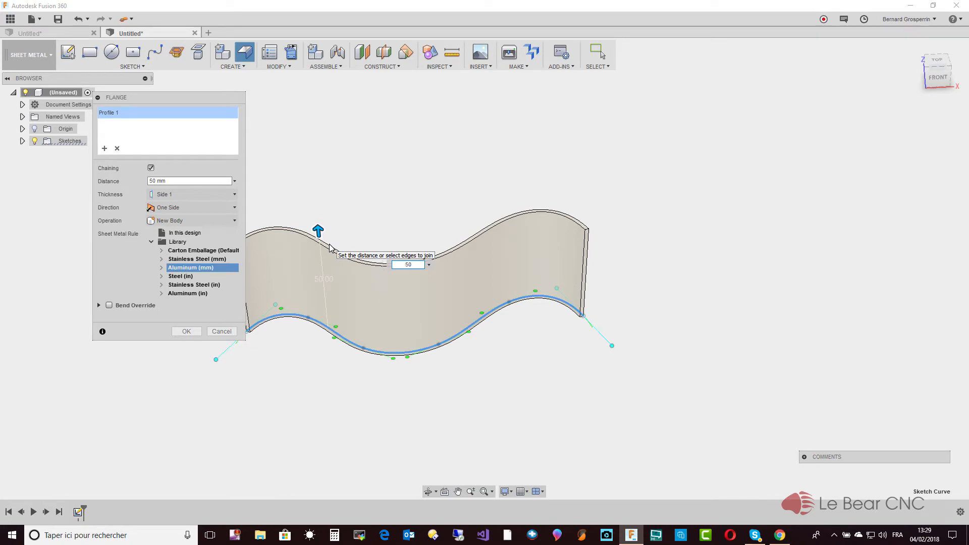
{"action": "key", "text": "Return"}
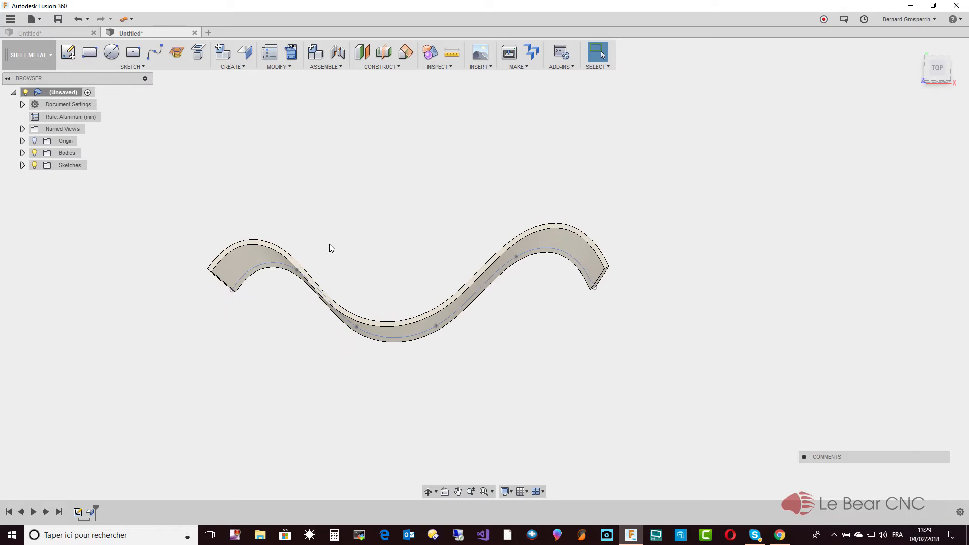
- Try to offset the strip's narrow end face by 0.5 mm with Press Pull, and undo it
{"action": "middle_click_drag", "start_coordinate": [329, 244], "coordinate": [519, 257], "text": "shift"}
{"action": "scroll", "coordinate": [507, 326], "scroll_direction": "up", "scroll_amount": 5}
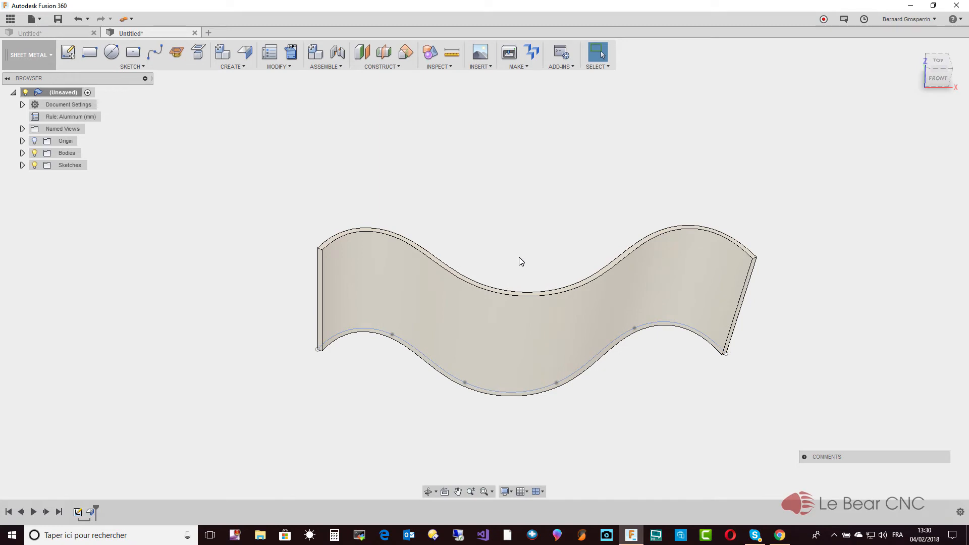
{"action": "middle_click_drag", "start_coordinate": [519, 258], "coordinate": [323, 251], "text": "shift"}
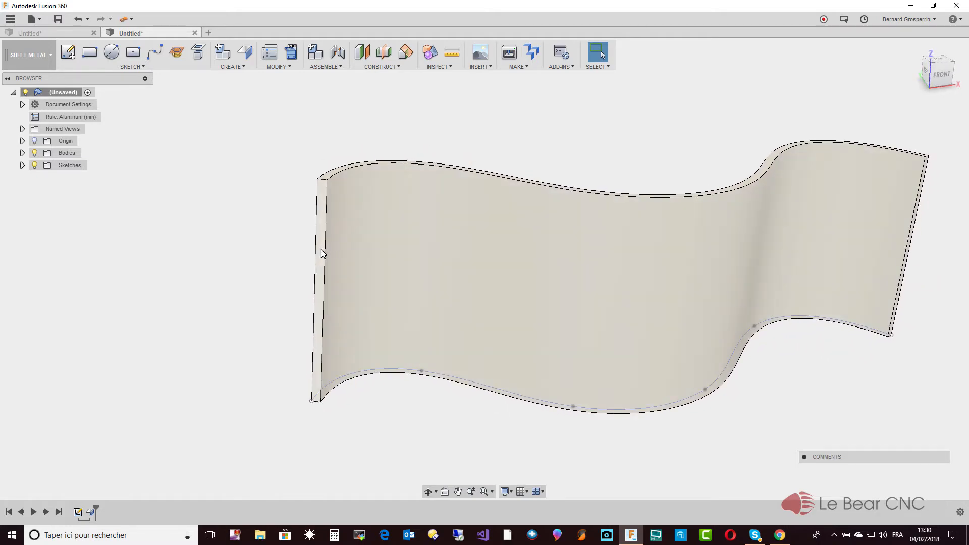
{"action": "left_click", "coordinate": [321, 250]}
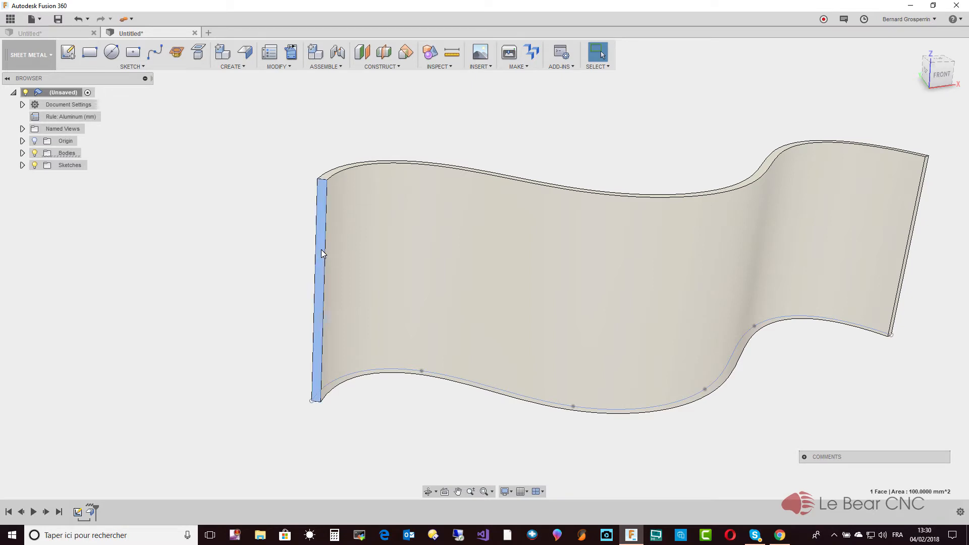
{"action": "right_click", "coordinate": [321, 251]}
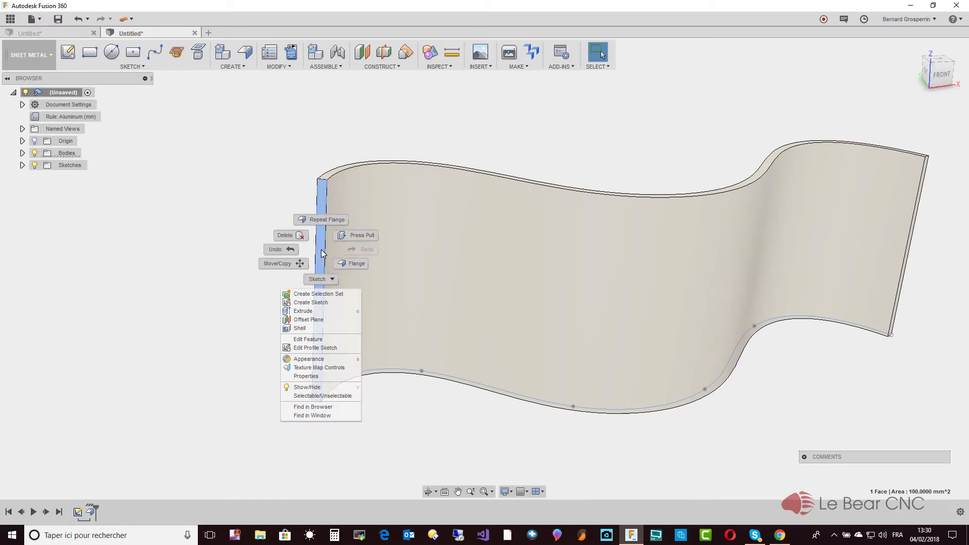
{"action": "left_click", "coordinate": [356, 235]}
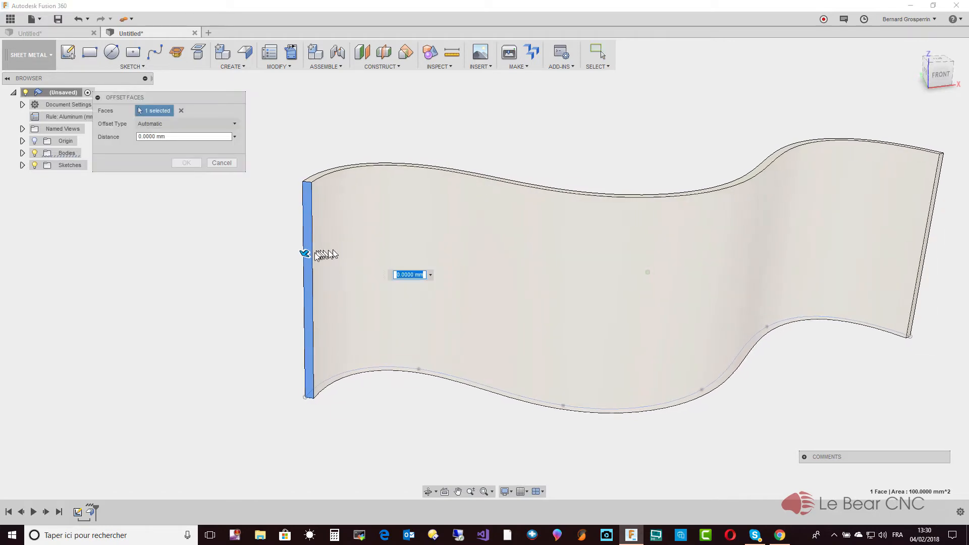
{"action": "left_click_drag", "start_coordinate": [305, 253], "coordinate": [299, 257]}
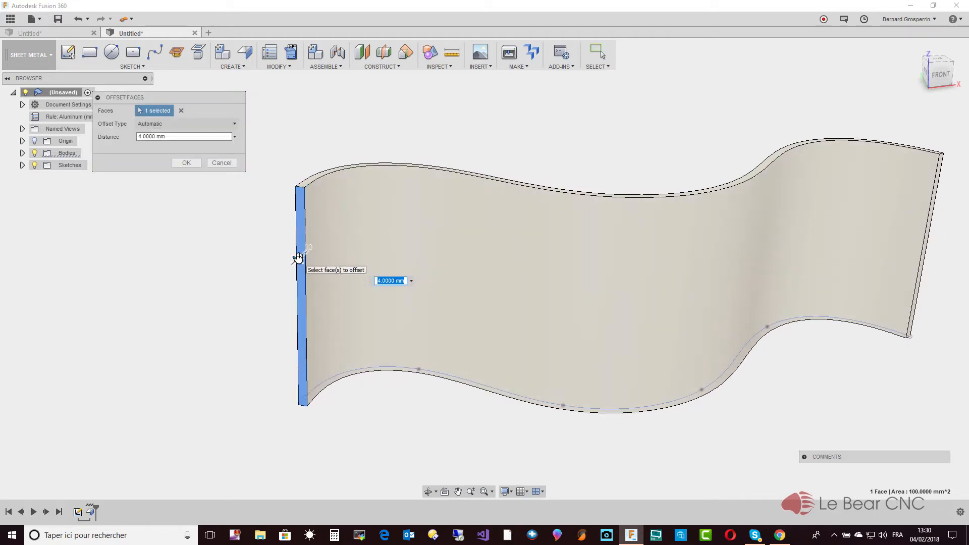
{"action": "type", "text": "0.5"}
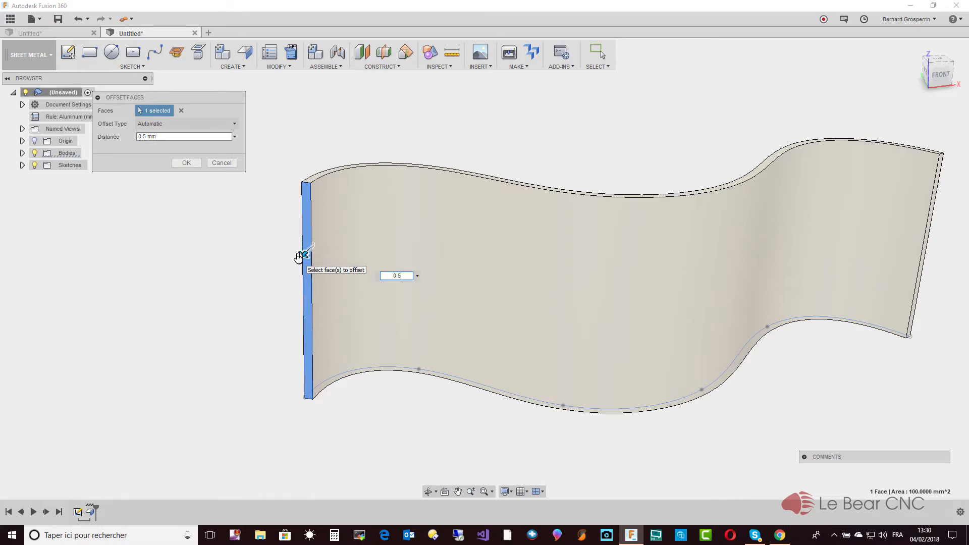
{"action": "middle_click_drag", "start_coordinate": [299, 257], "coordinate": [295, 252], "text": "shift"}
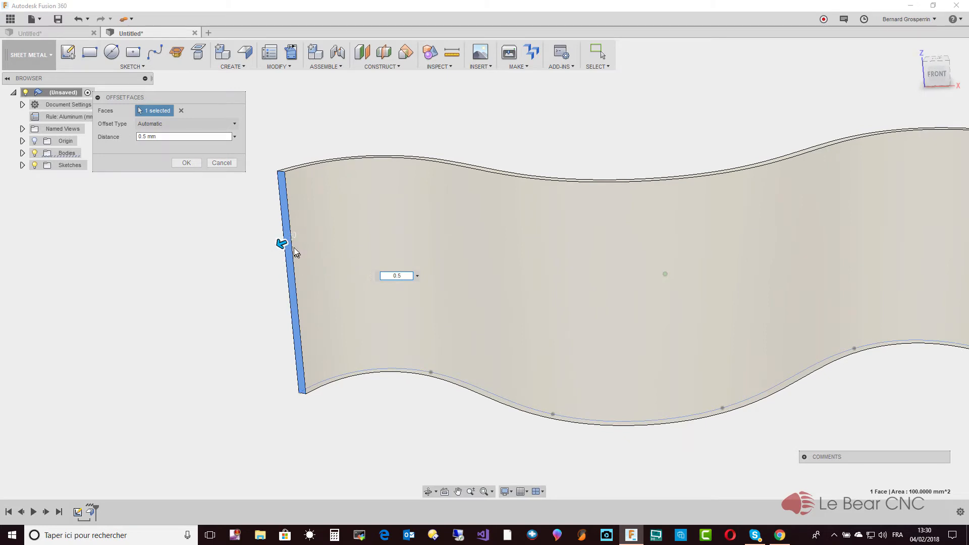
{"action": "left_click", "coordinate": [187, 163]}
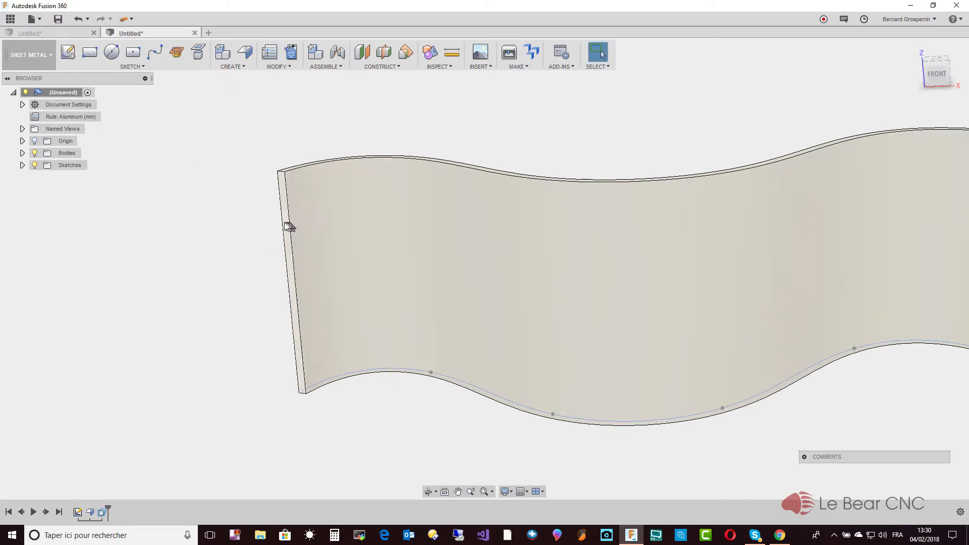
{"action": "left_click", "coordinate": [78, 18]}
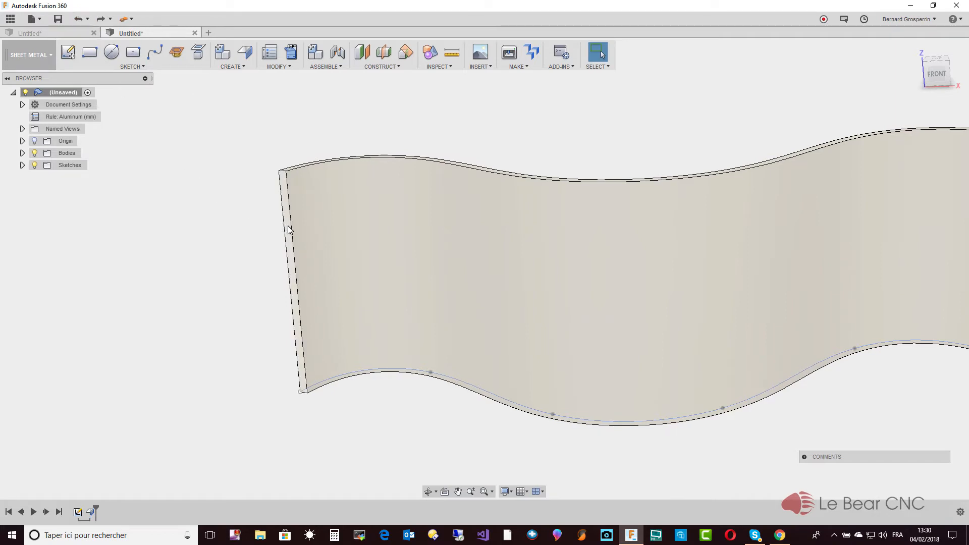
- Extrude the strip's narrow end face outward by 0.5 mm with the Join operation
{"action": "scroll", "coordinate": [289, 231], "scroll_direction": "up", "scroll_amount": 3}
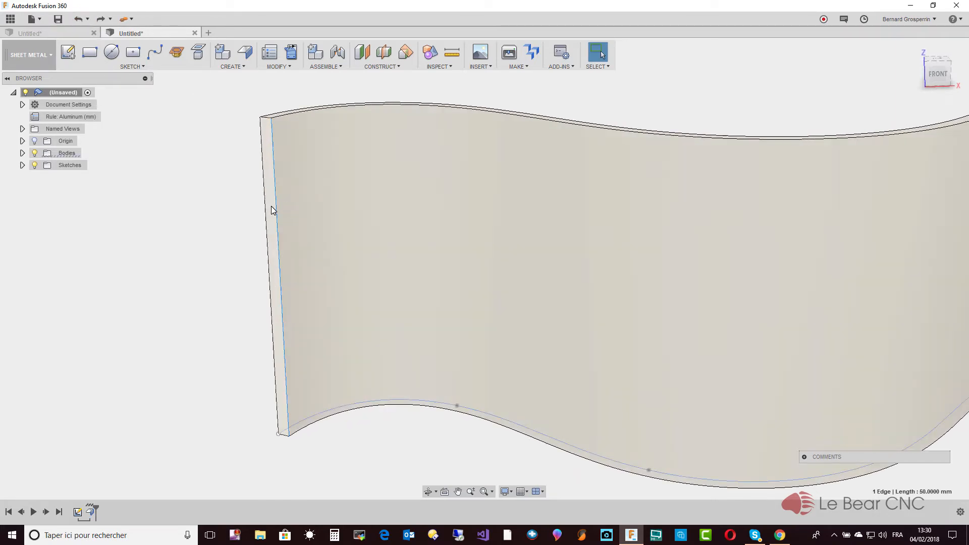
{"action": "left_click", "coordinate": [272, 210]}
{"action": "right_click", "coordinate": [272, 211]}
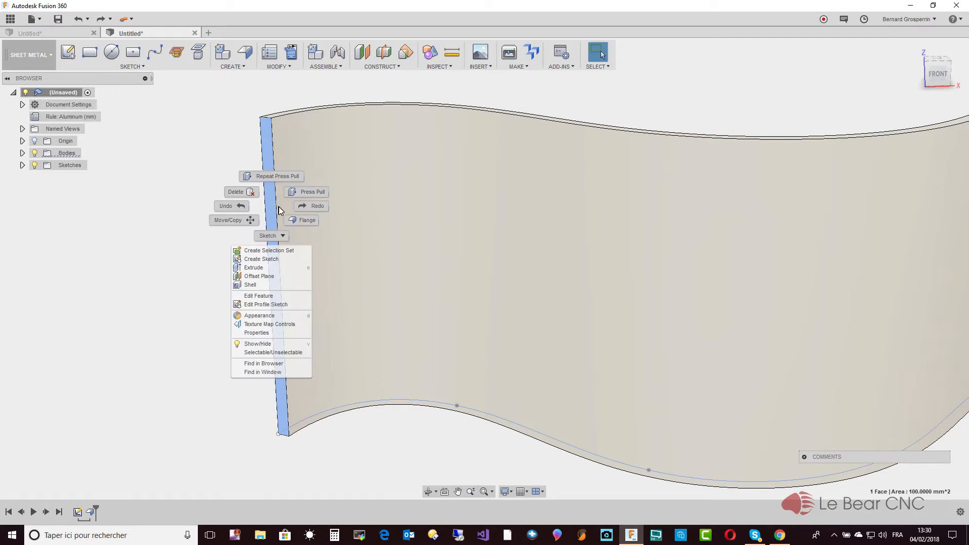
{"action": "left_click", "coordinate": [262, 270]}
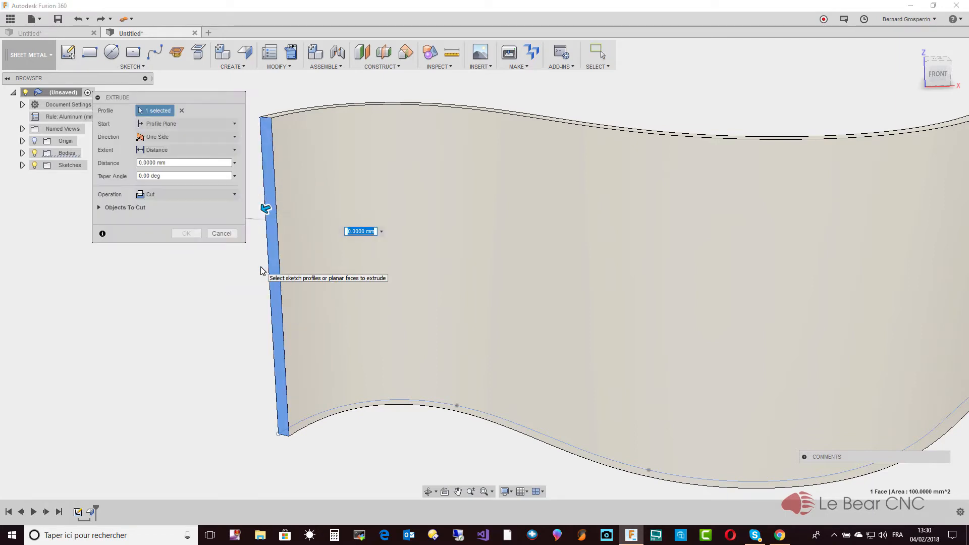
{"action": "left_click", "coordinate": [223, 194]}
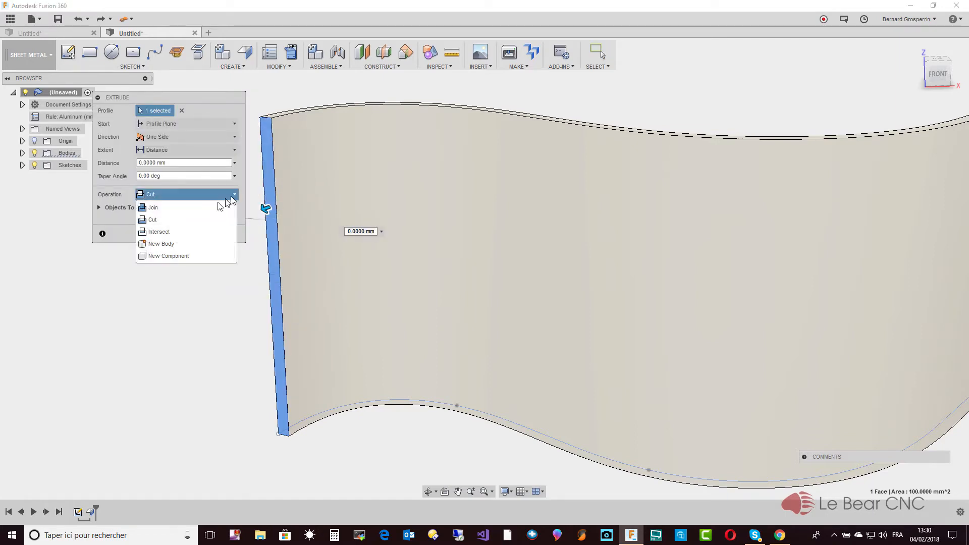
{"action": "left_click", "coordinate": [200, 208]}
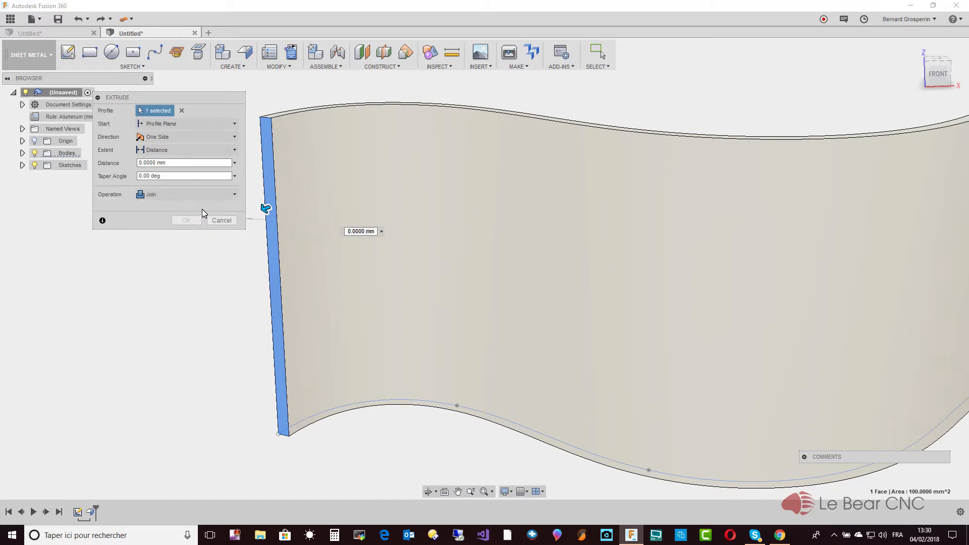
{"action": "left_click_drag", "start_coordinate": [263, 209], "coordinate": [260, 211]}
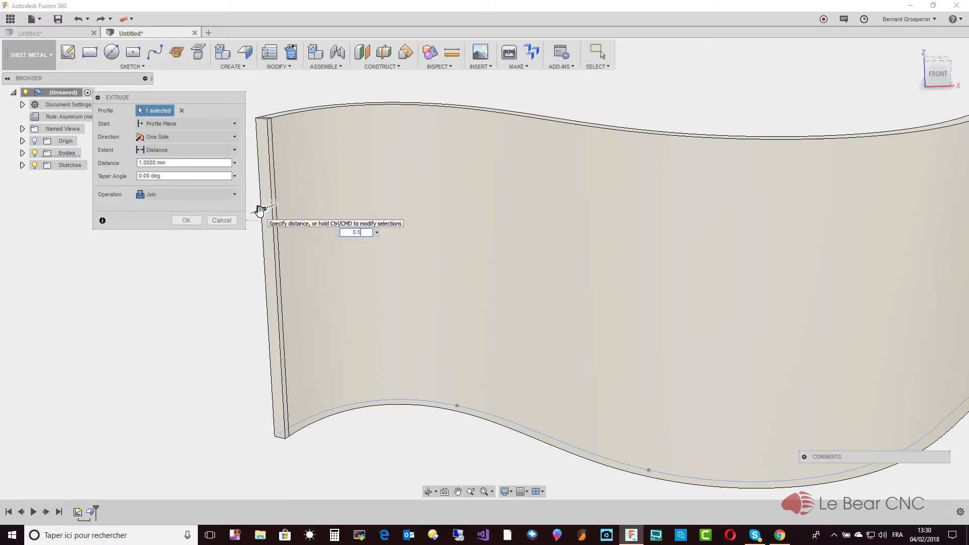
{"action": "key", "text": "Return"}
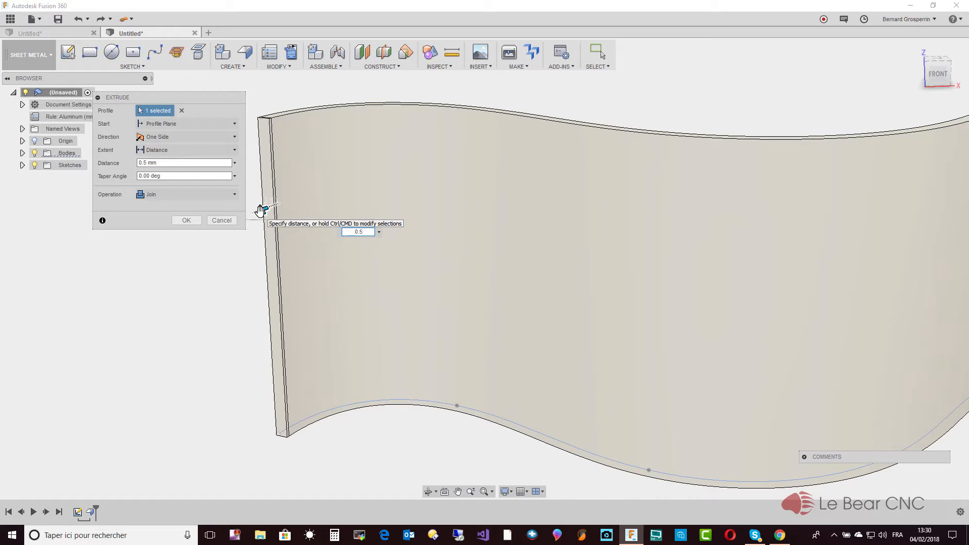
{"action": "key", "text": "Return"}
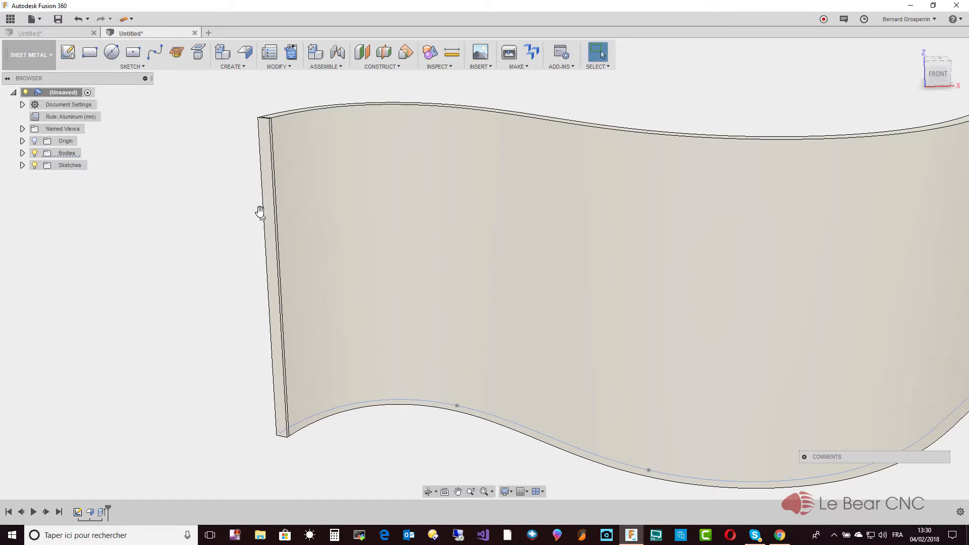
- Examine the thin flat extension at the strip's end from several angles
{"action": "scroll", "coordinate": [260, 212], "scroll_direction": "up", "scroll_amount": 5}
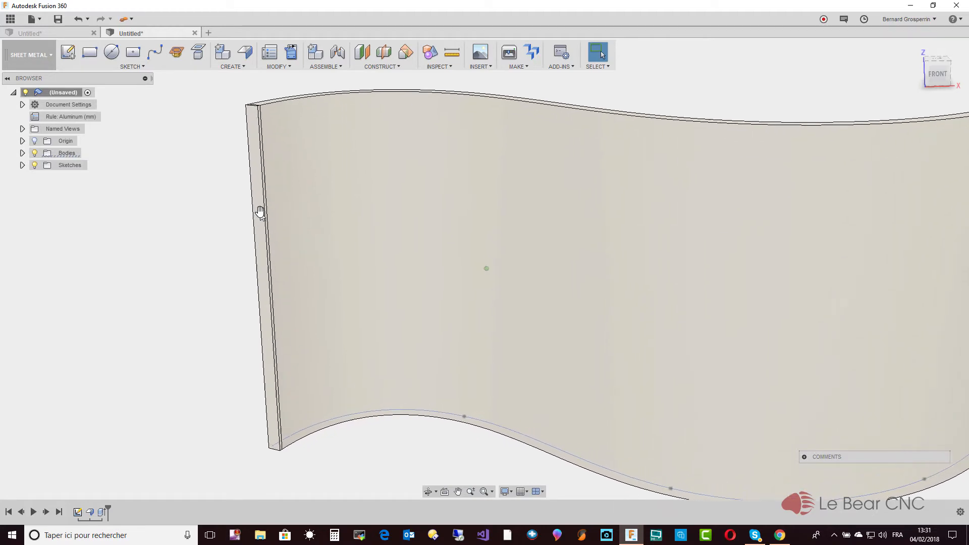
{"action": "middle_click_drag", "start_coordinate": [259, 212], "coordinate": [259, 212], "text": "shift"}
{"action": "scroll", "coordinate": [259, 212], "scroll_direction": "down", "scroll_amount": 5}
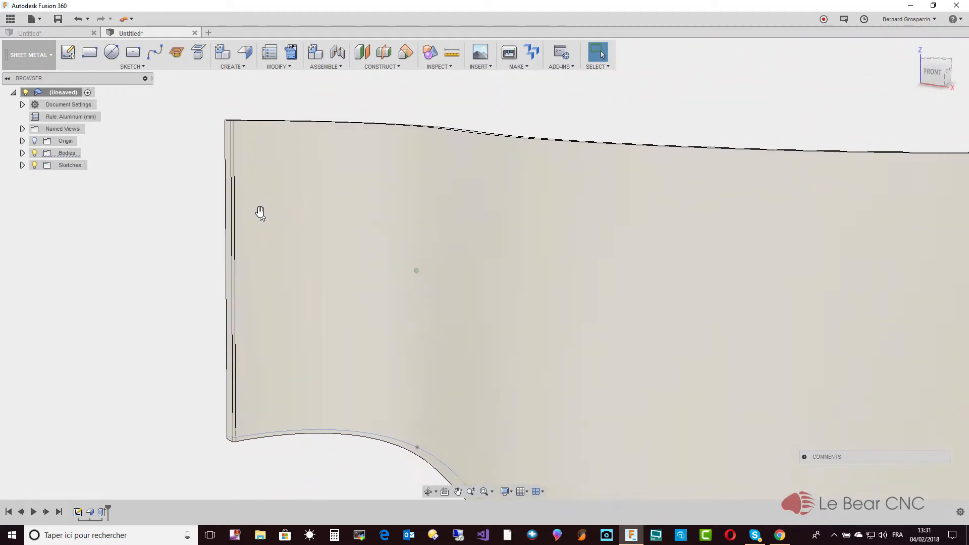
{"action": "scroll", "coordinate": [260, 212], "scroll_direction": "down", "scroll_amount": 3}
{"action": "middle_click_drag", "start_coordinate": [260, 212], "coordinate": [259, 212], "text": "shift"}
{"action": "scroll", "coordinate": [260, 212], "scroll_direction": "up", "scroll_amount": 3}
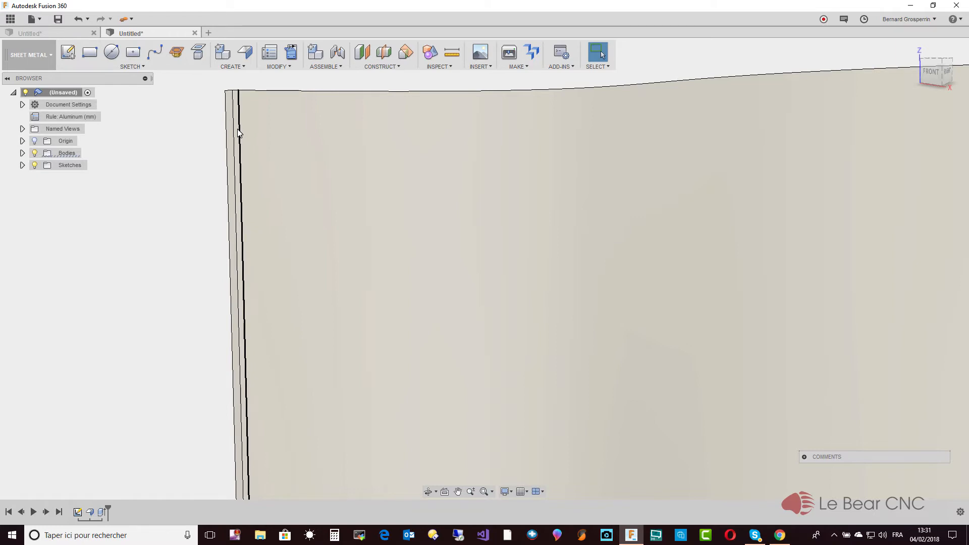
{"action": "middle_click_drag", "start_coordinate": [240, 132], "coordinate": [941, 326], "text": "shift"}
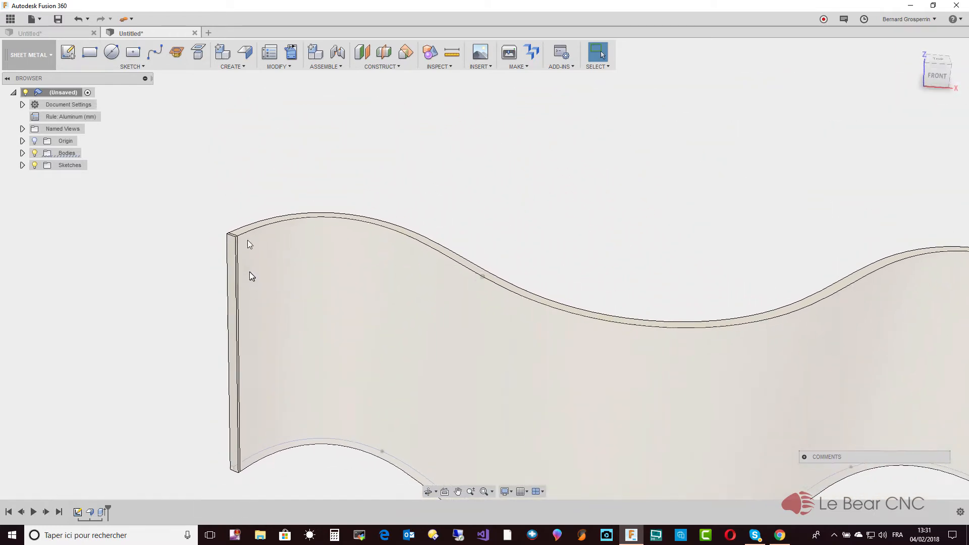
{"action": "middle_click_drag", "start_coordinate": [251, 276], "coordinate": [295, 69], "text": "shift"}
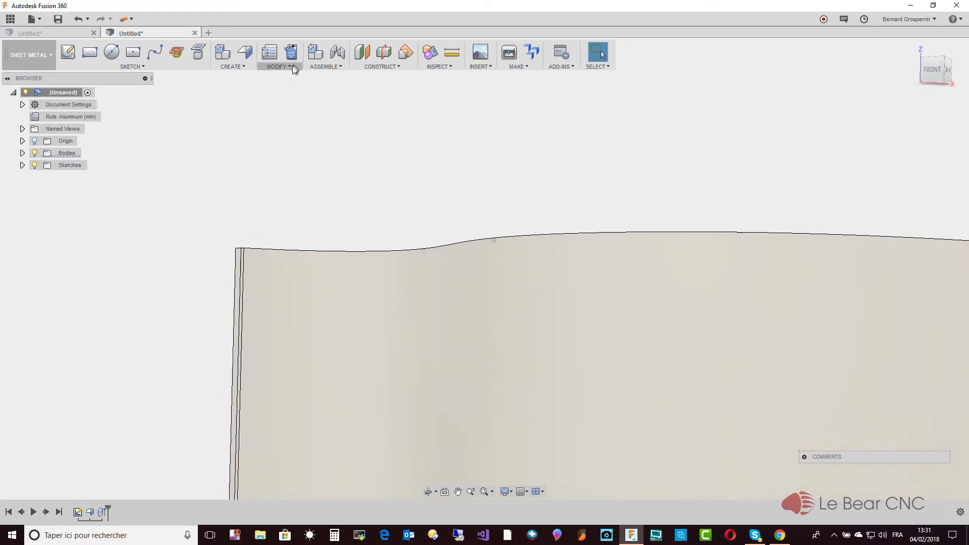
- Unfold all bends of the wavy strip, keeping the thin flat face at its end stationary
{"action": "left_click", "coordinate": [289, 67]}
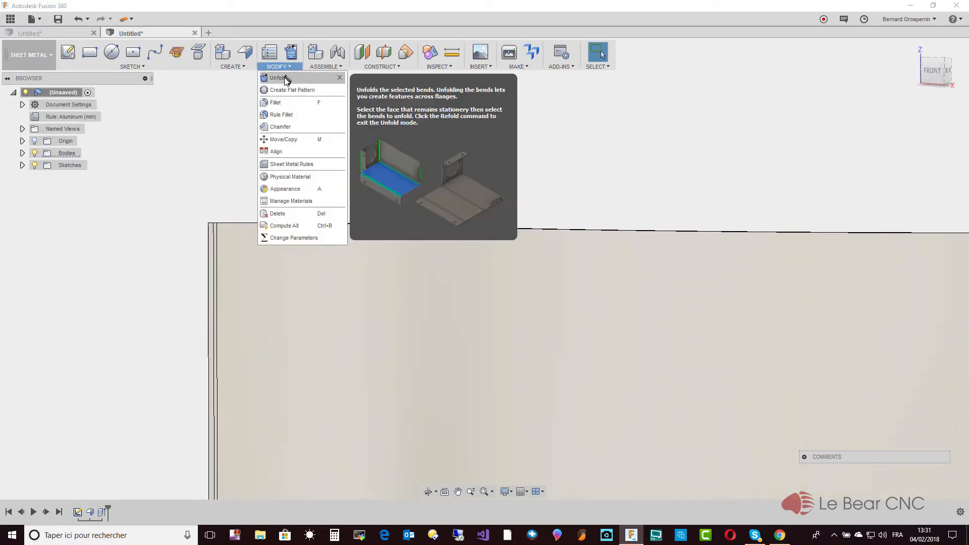
{"action": "left_click", "coordinate": [286, 79]}
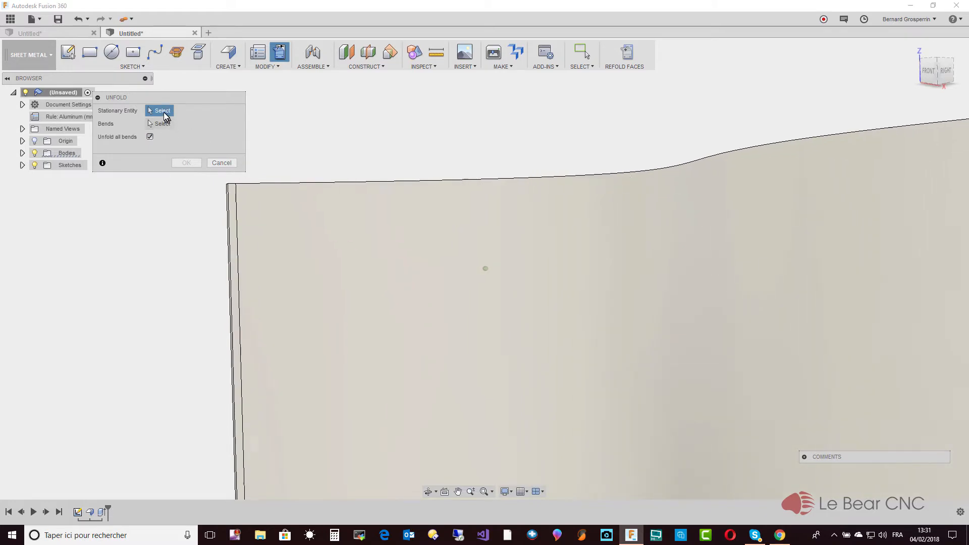
{"action": "left_click", "coordinate": [237, 212]}
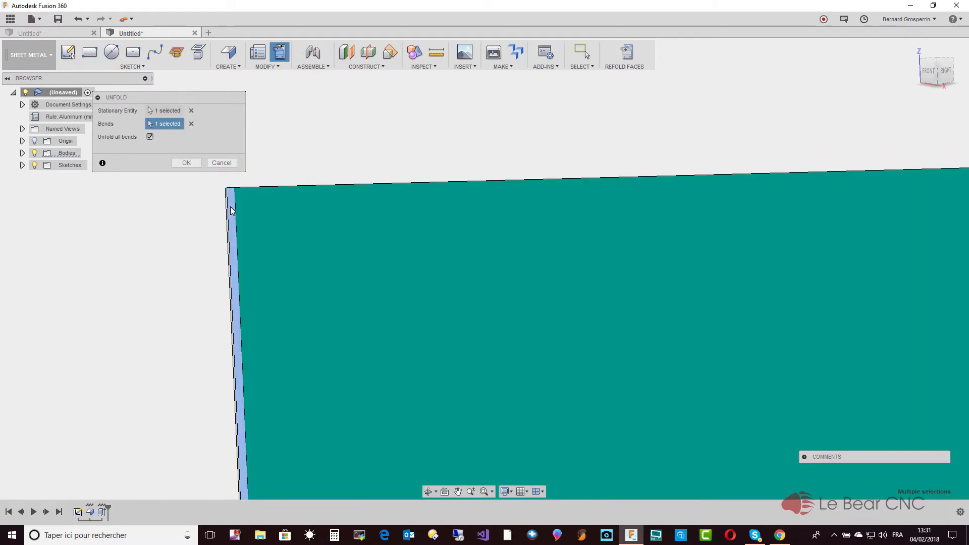
{"action": "left_click", "coordinate": [187, 163]}
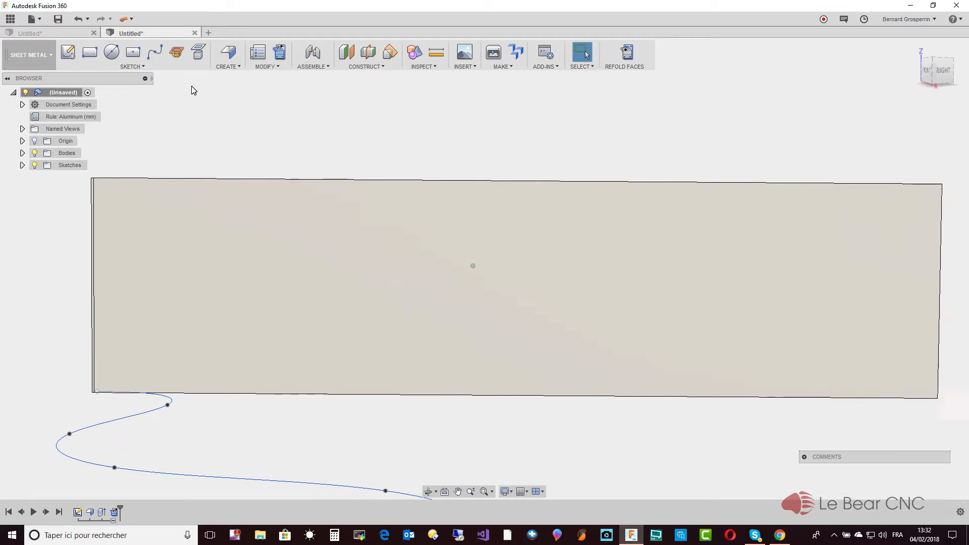
- Add the sketch text "Je fais des vagues..." on the unfolded plate's large front face, starting near its lower-left corner
{"action": "left_click", "coordinate": [137, 68]}
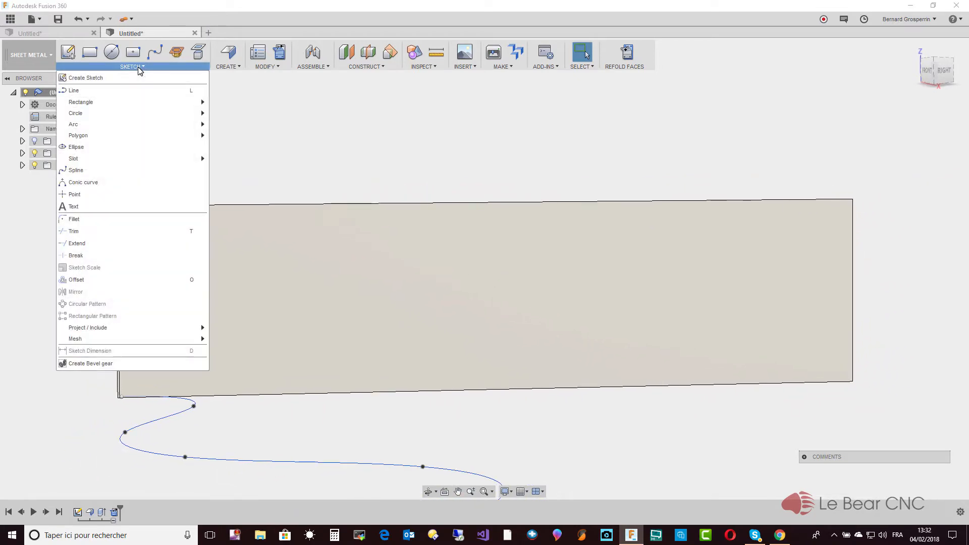
{"action": "left_click", "coordinate": [72, 208]}
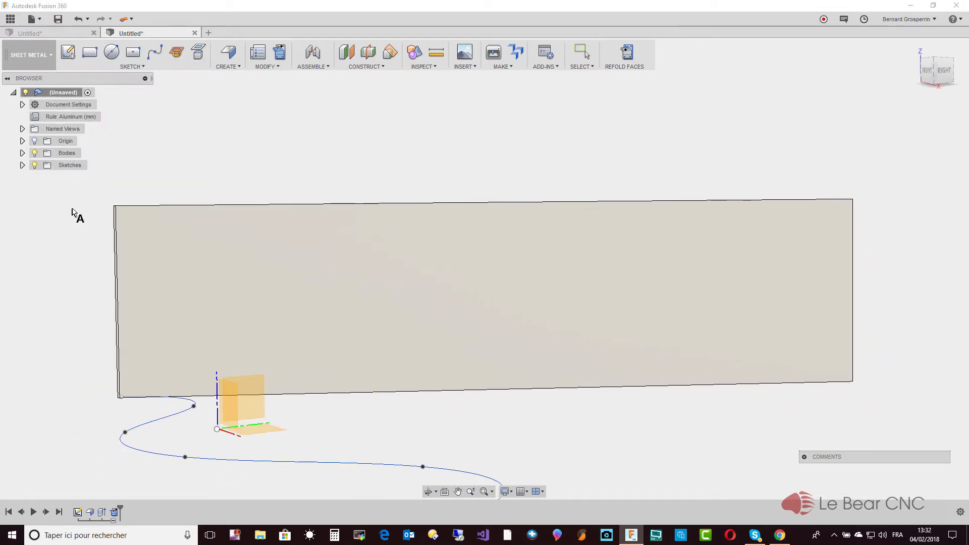
{"action": "left_click", "coordinate": [144, 263]}
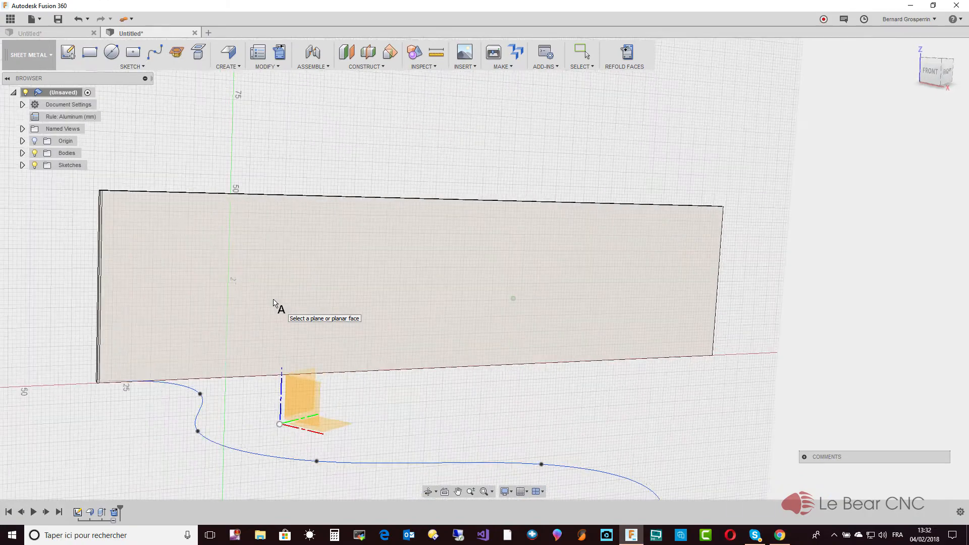
{"action": "left_click", "coordinate": [273, 302]}
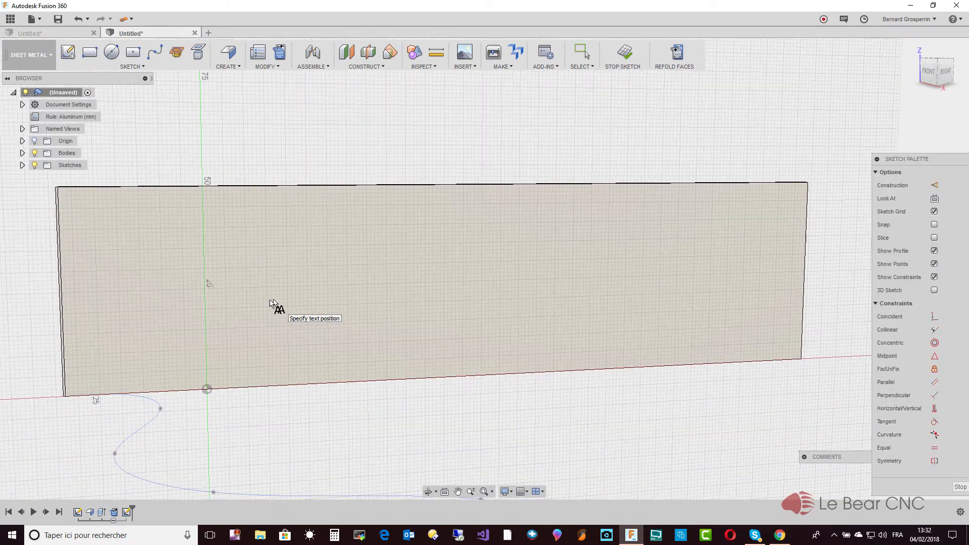
{"action": "left_click", "coordinate": [105, 353]}
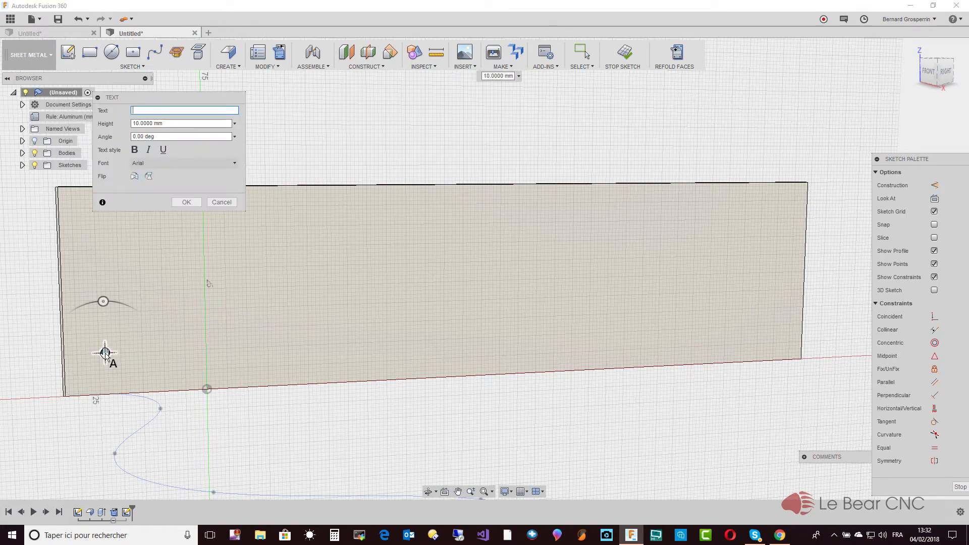
{"action": "left_click", "coordinate": [153, 110]}
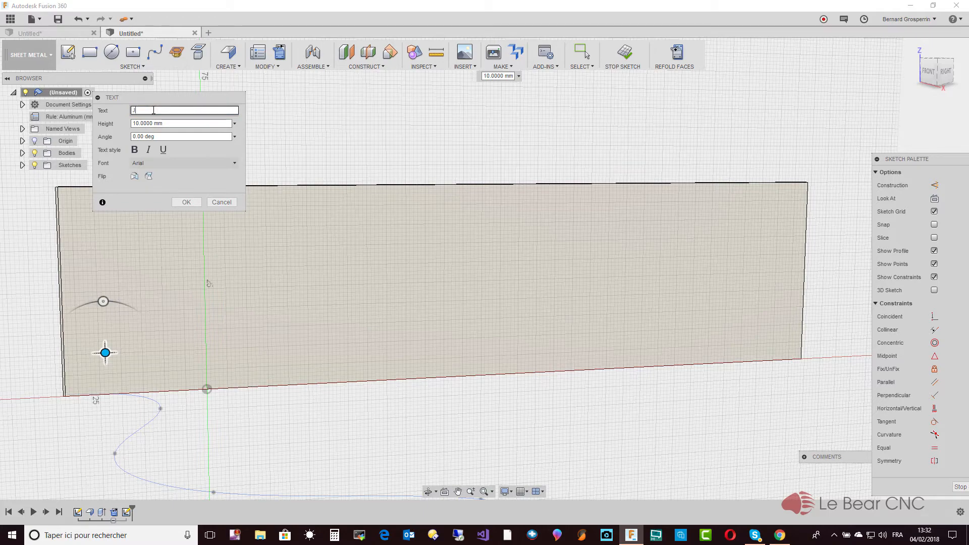
{"action": "type", "text": "Je fais "}
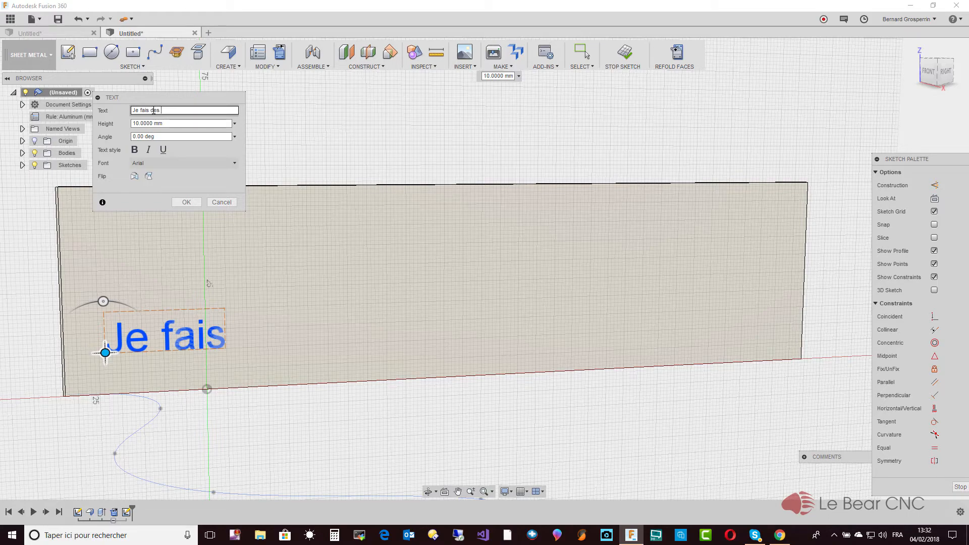
{"action": "type", "text": "des vagu"}
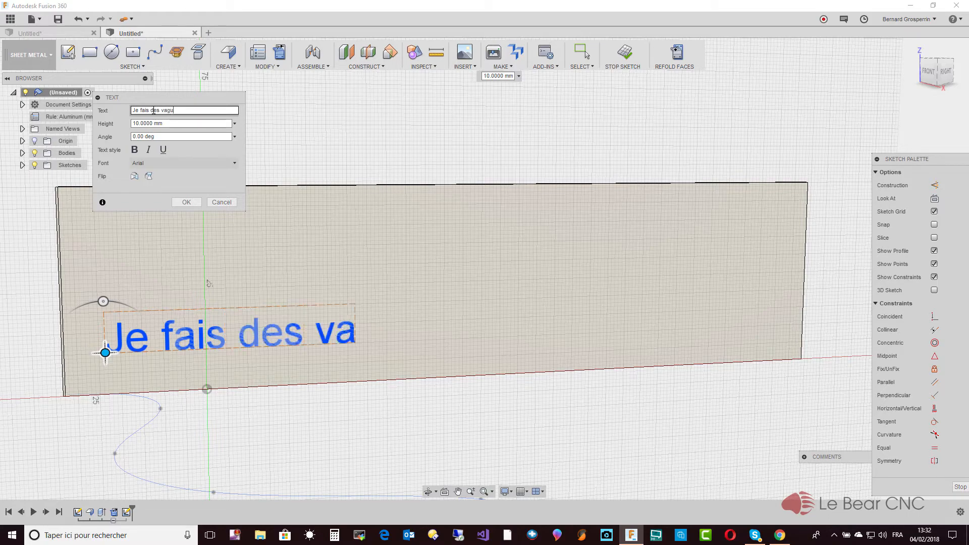
{"action": "type", "text": "es..."}
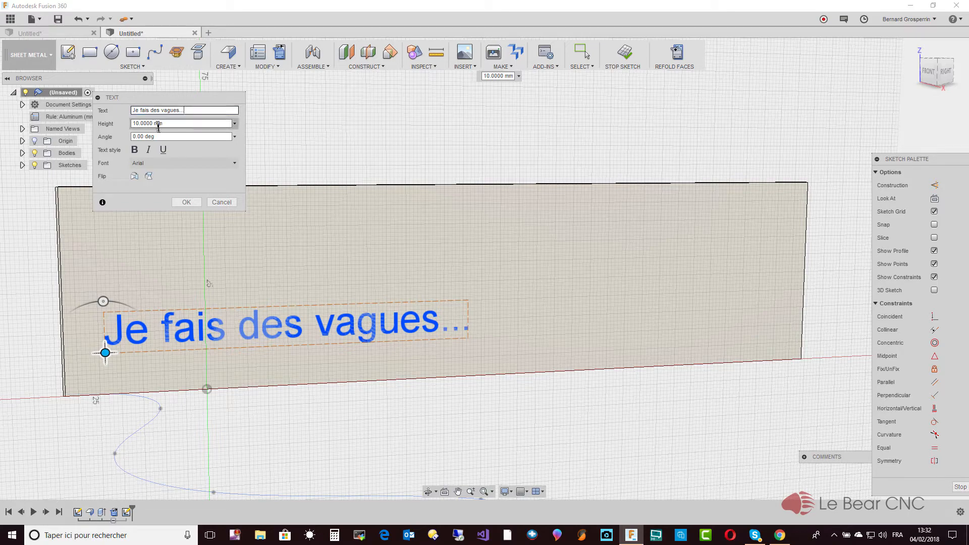
- Set the text height to 20 mm, shift the text slightly upward on the plate, and finish the sketch
{"action": "left_click", "coordinate": [165, 123]}
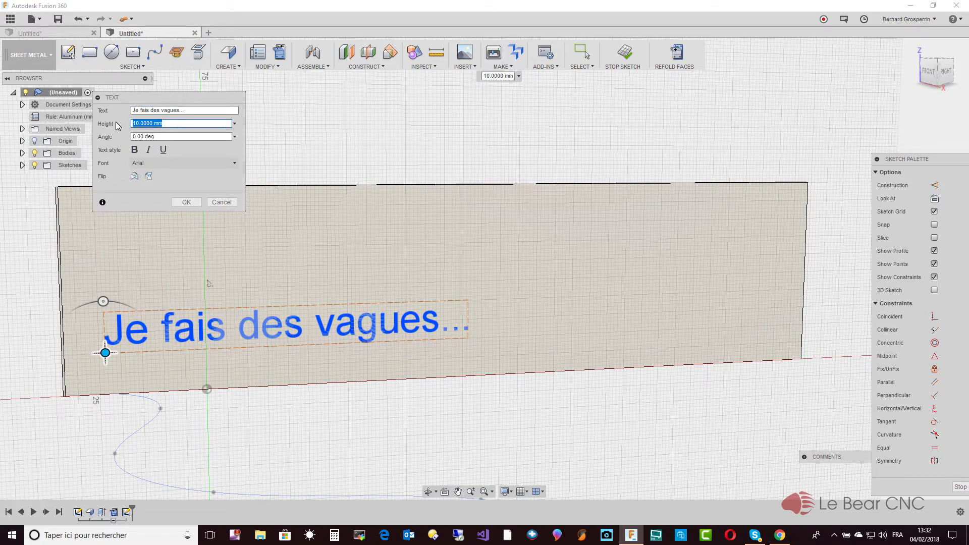
{"action": "type", "text": "30"}
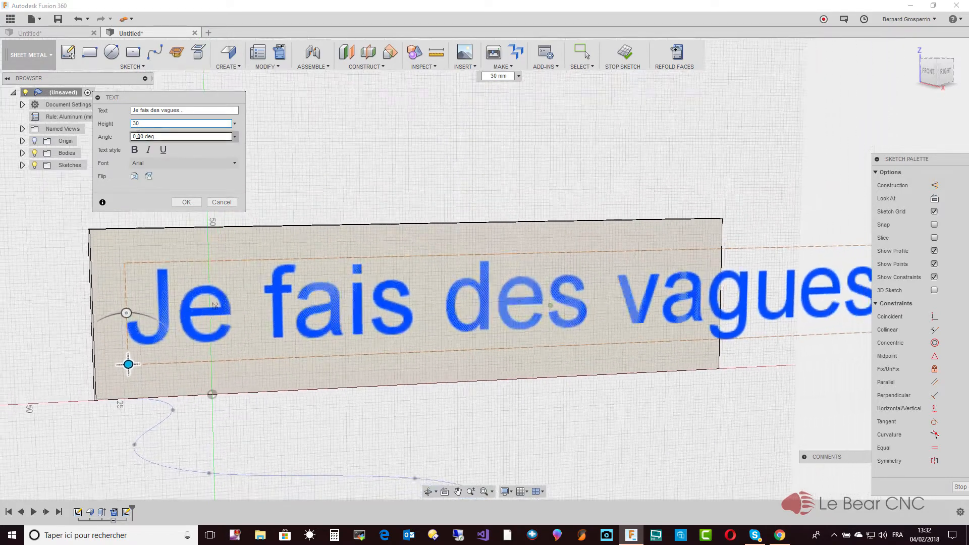
{"action": "left_click_drag", "start_coordinate": [161, 124], "coordinate": [104, 126]}
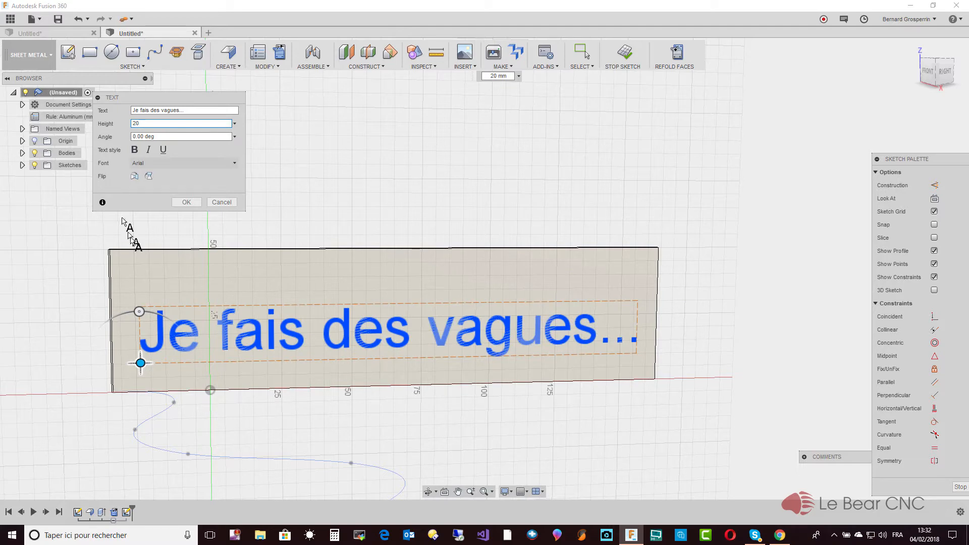
{"action": "left_click_drag", "start_coordinate": [139, 364], "coordinate": [137, 341]}
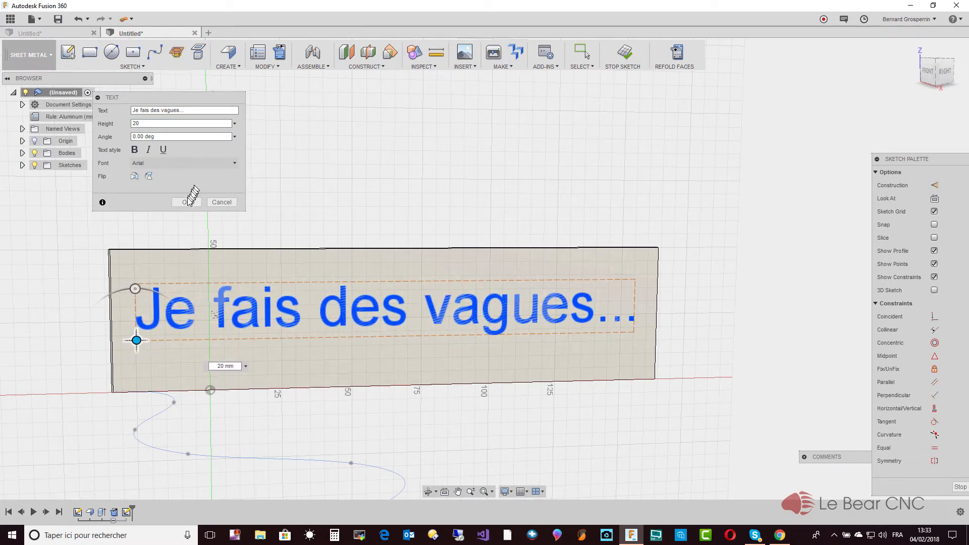
{"action": "left_click", "coordinate": [187, 203]}
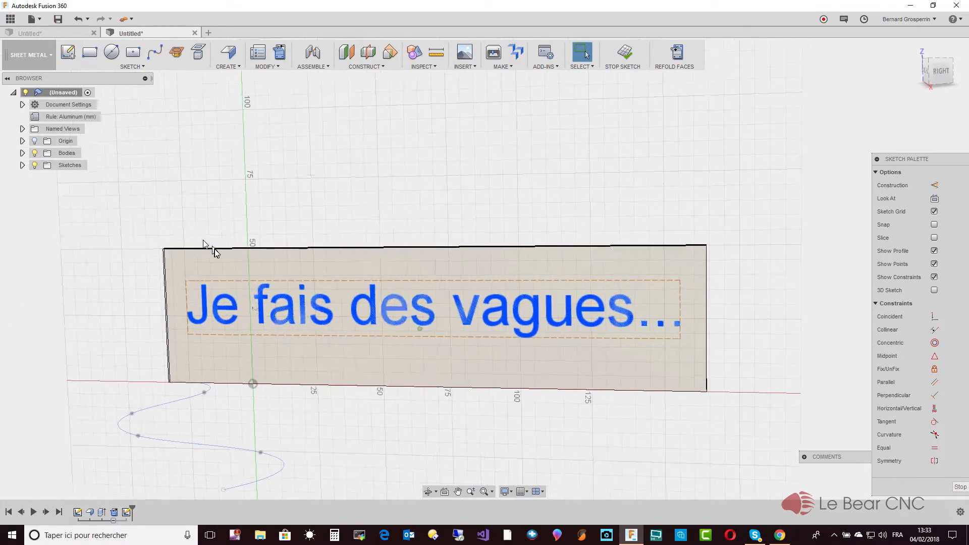
{"action": "left_click", "coordinate": [962, 488]}
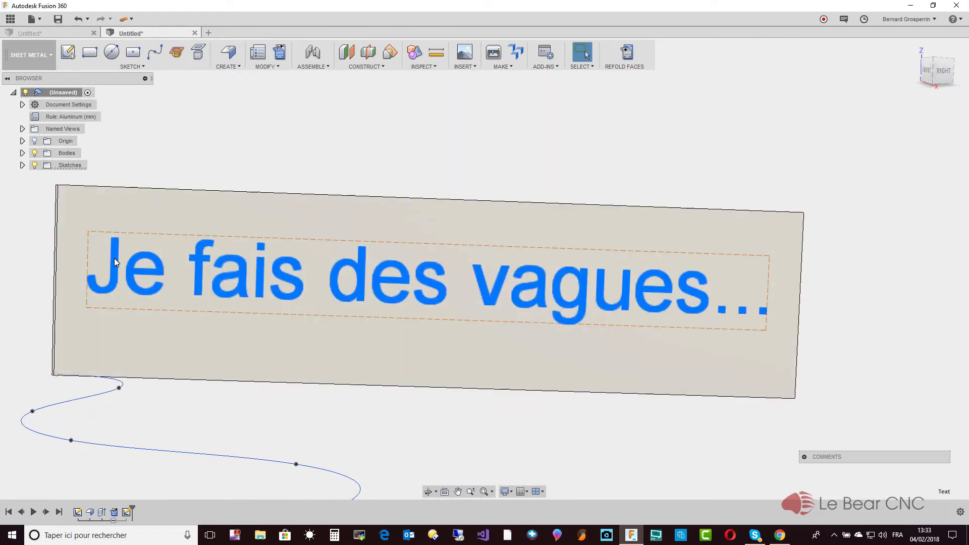
- Extrude the text 1.5 mm out from the plate with the Join operation, and hide all sketches
{"action": "right_click", "coordinate": [114, 261]}
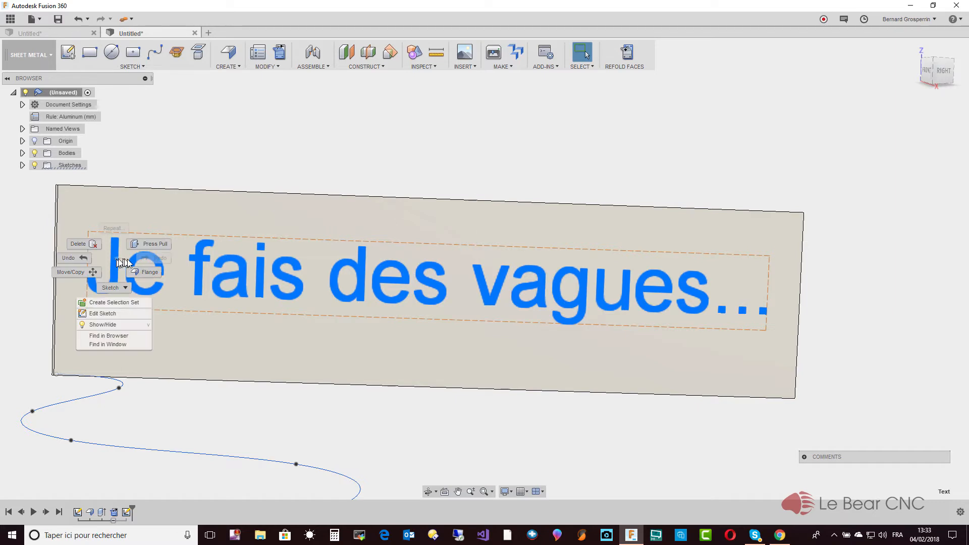
{"action": "left_click", "coordinate": [150, 244]}
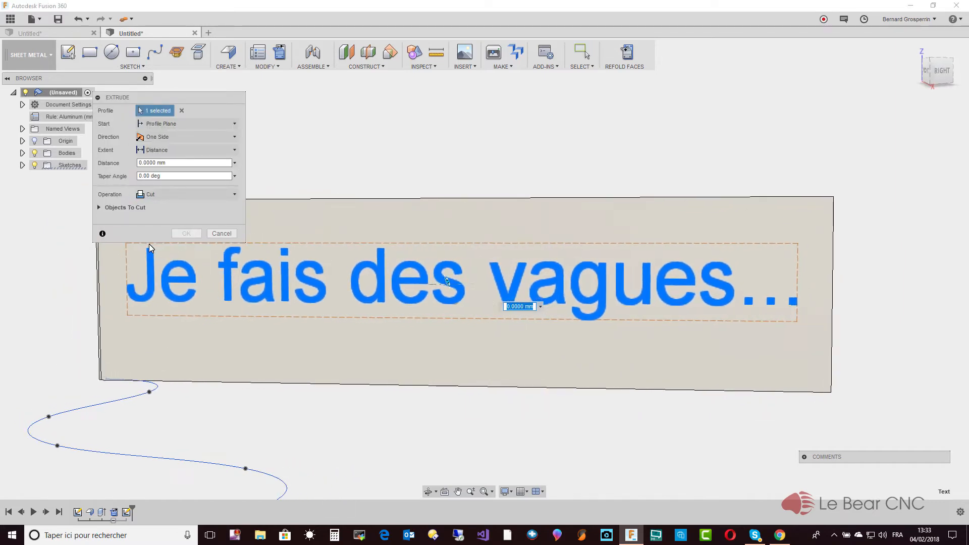
{"action": "left_click", "coordinate": [235, 197]}
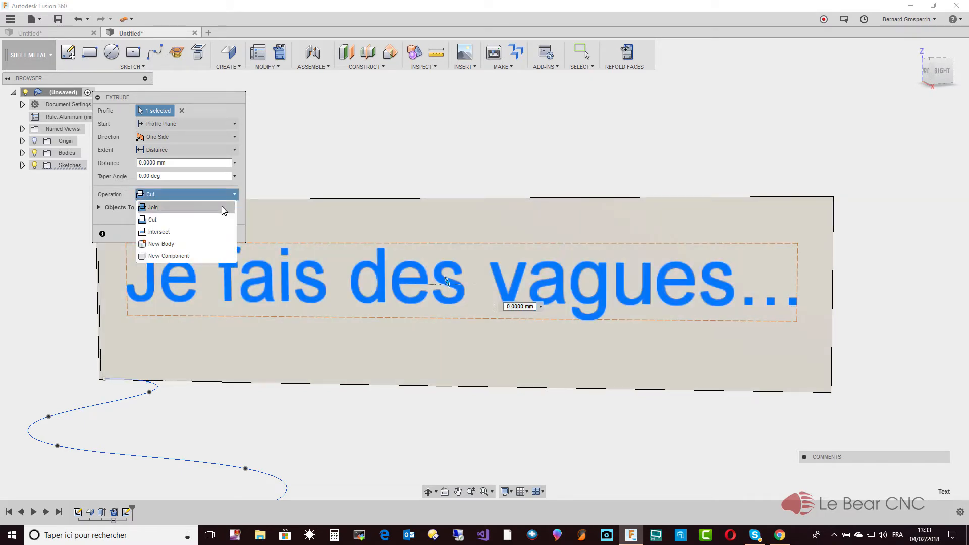
{"action": "left_click", "coordinate": [223, 209]}
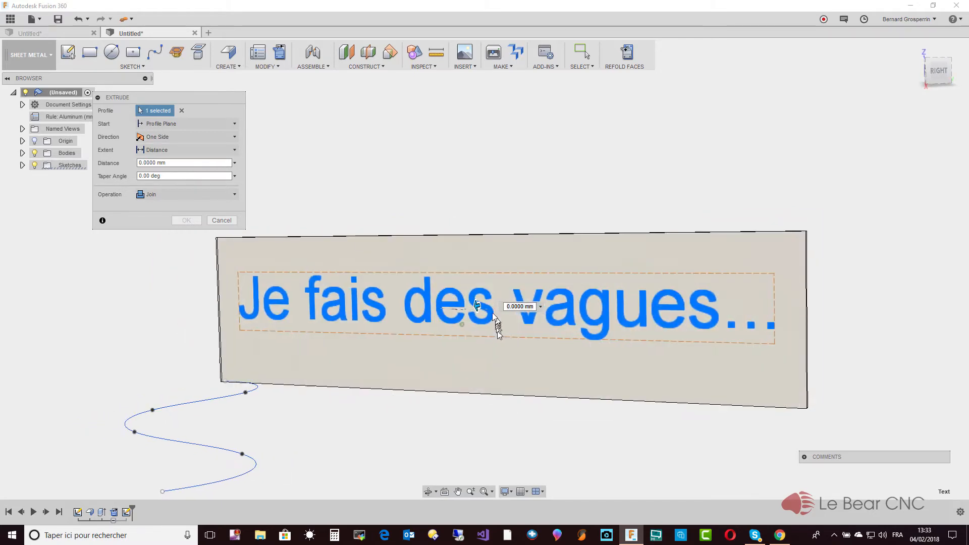
{"action": "left_click_drag", "start_coordinate": [473, 307], "coordinate": [483, 310]}
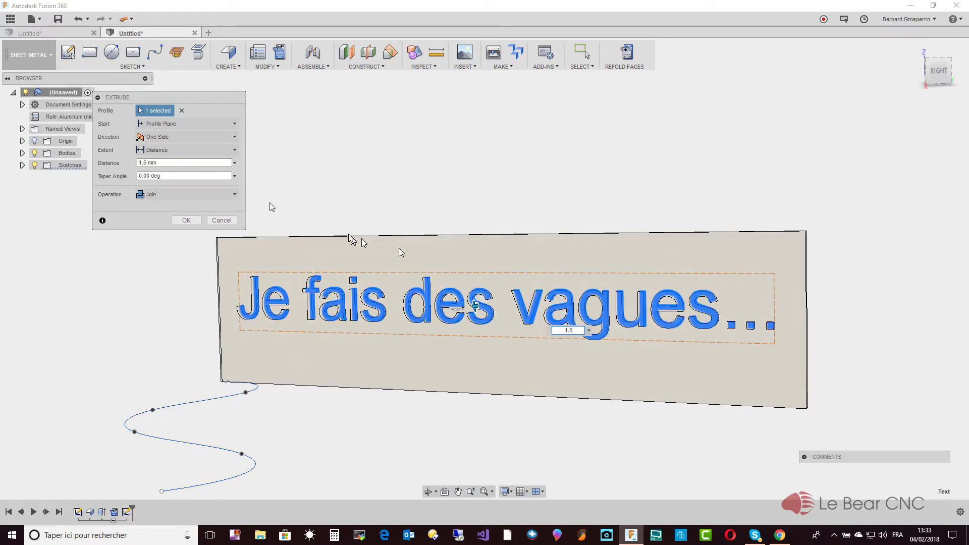
{"action": "left_click", "coordinate": [186, 222]}
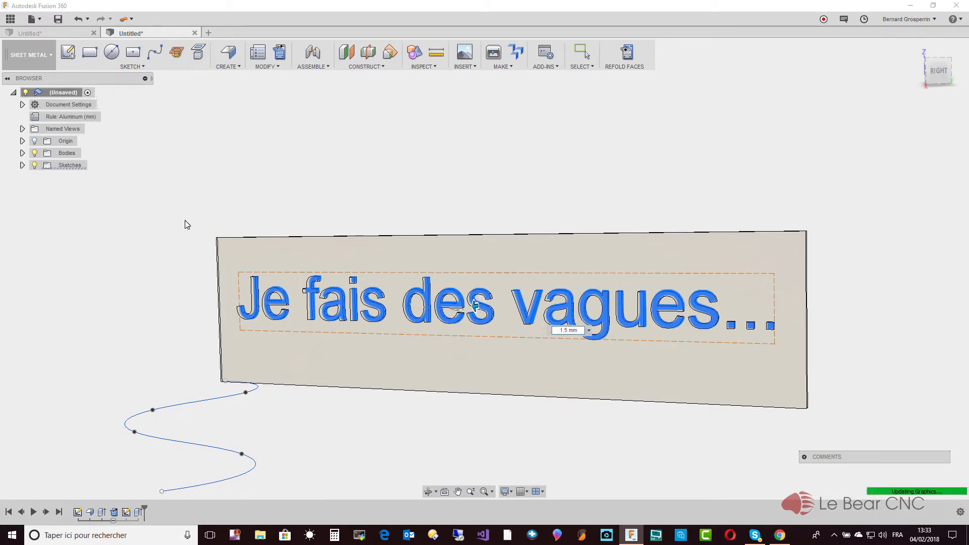
{"action": "left_click", "coordinate": [34, 165]}
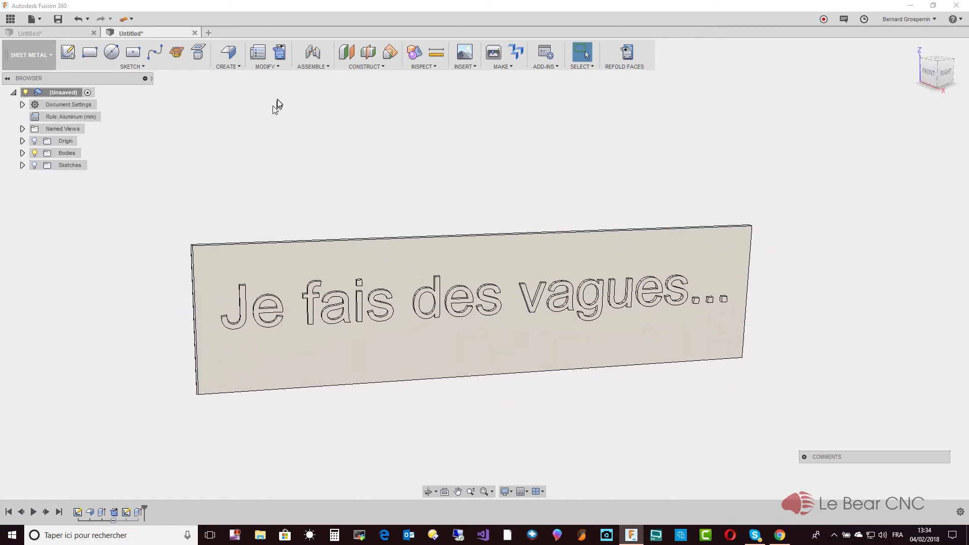
{"action": "left_click", "coordinate": [277, 67]}
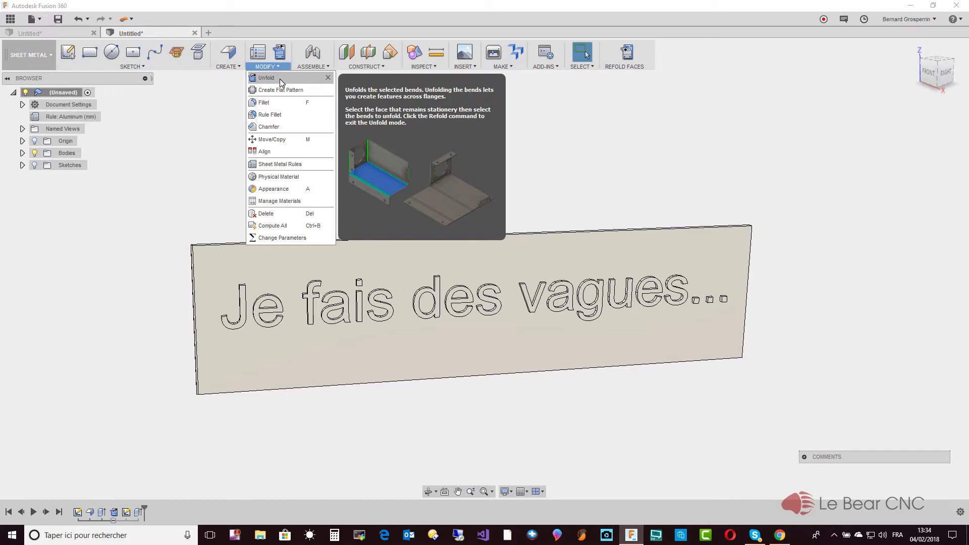
{"action": "left_click", "coordinate": [201, 157]}
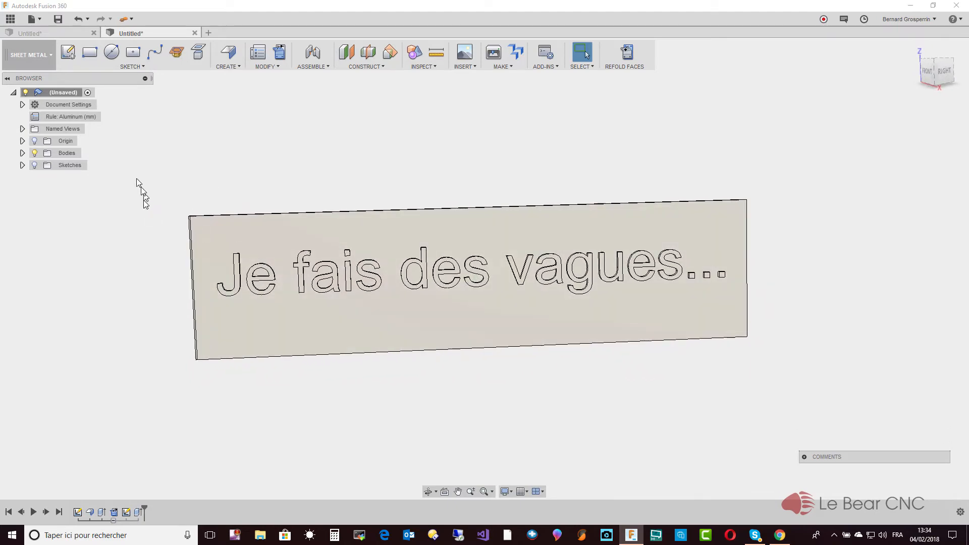
- Edit the text sketch to move the lettering down near the plate's lower edge, and finish the sketch
{"action": "right_click", "coordinate": [126, 512]}
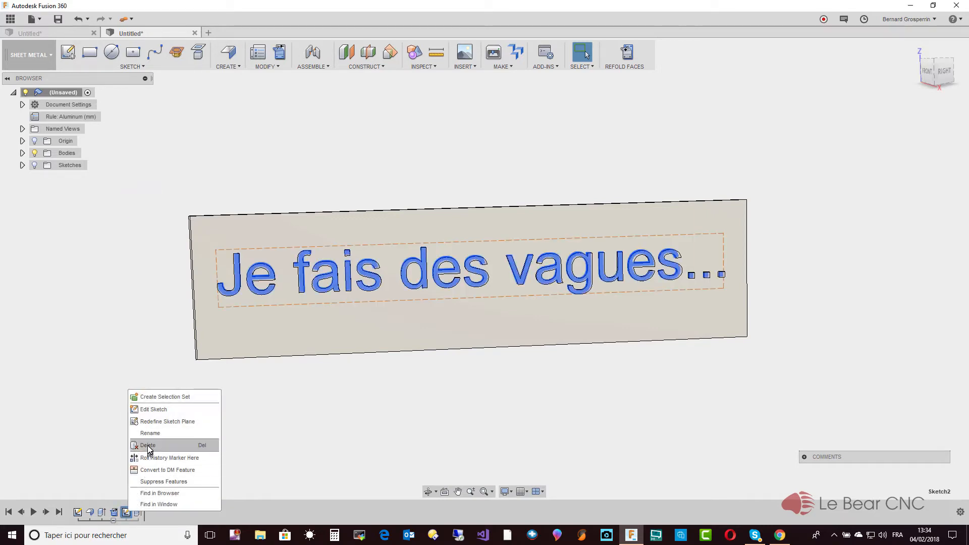
{"action": "left_click", "coordinate": [153, 409]}
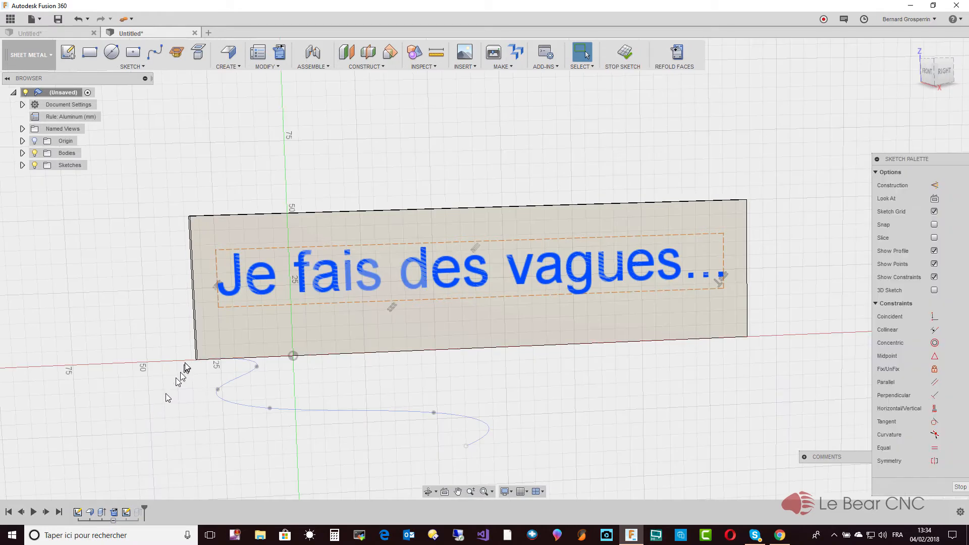
{"action": "double_click", "coordinate": [269, 284]}
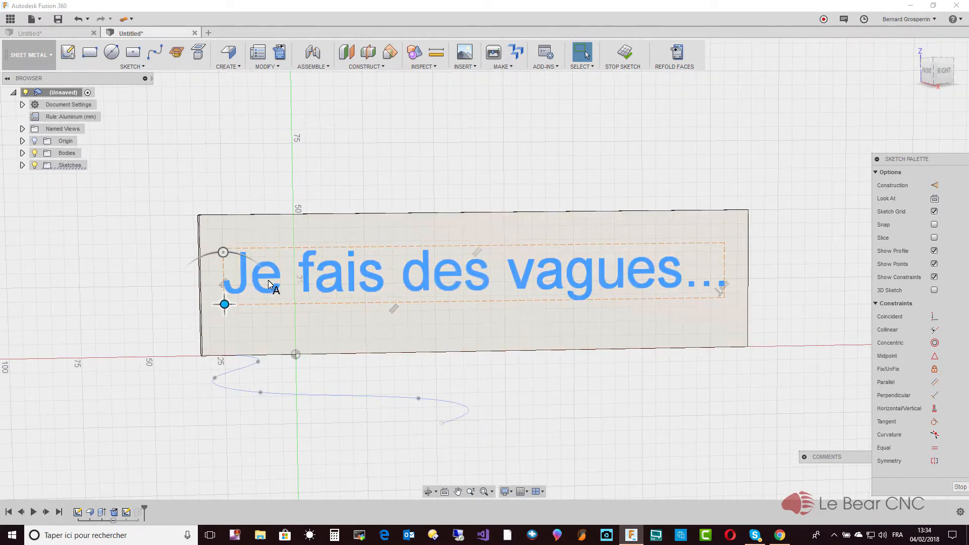
{"action": "left_click_drag", "start_coordinate": [224, 303], "coordinate": [227, 339]}
{"action": "left_click", "coordinate": [187, 202]}
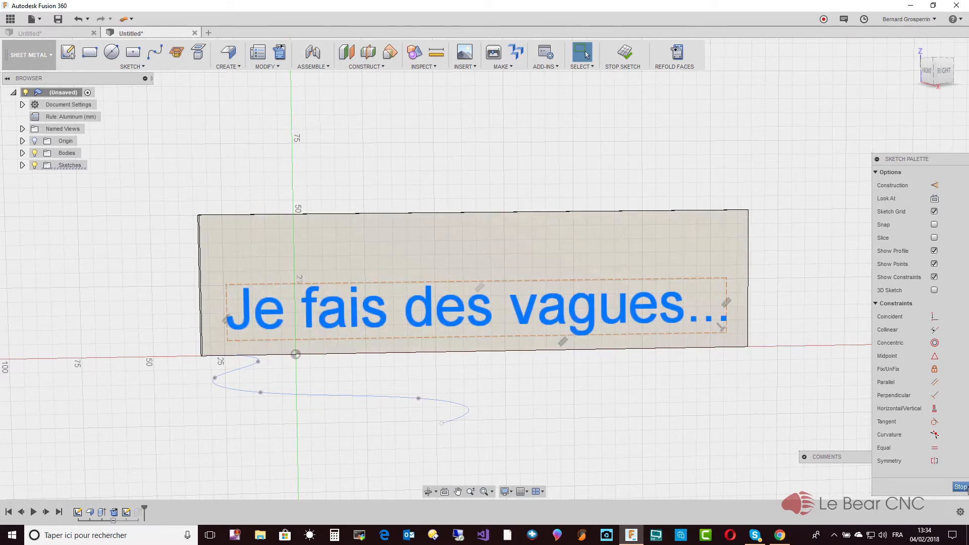
{"action": "left_click", "coordinate": [961, 487]}
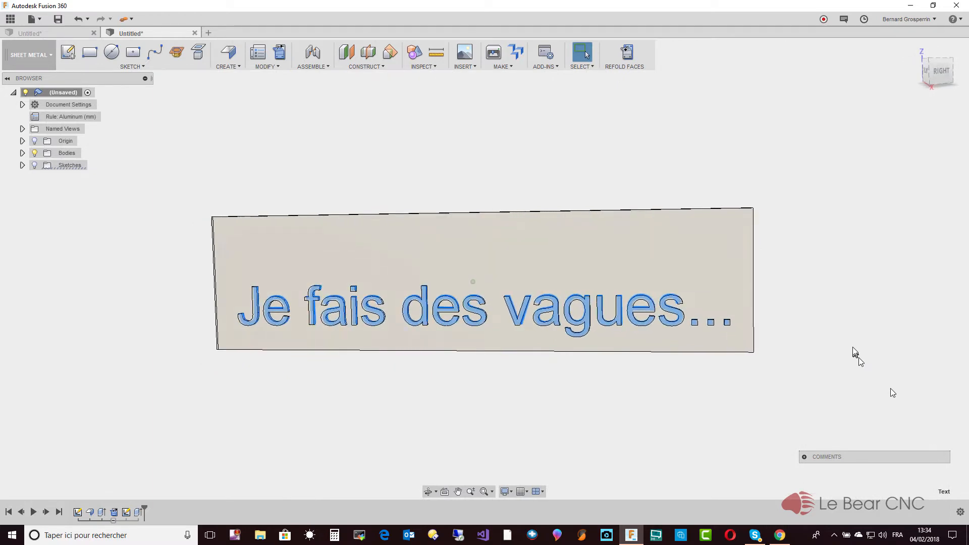
- Start a flange from the plate's narrow end face, refold the design into its wavy shape, and cancel the flange
{"action": "left_click", "coordinate": [186, 140]}
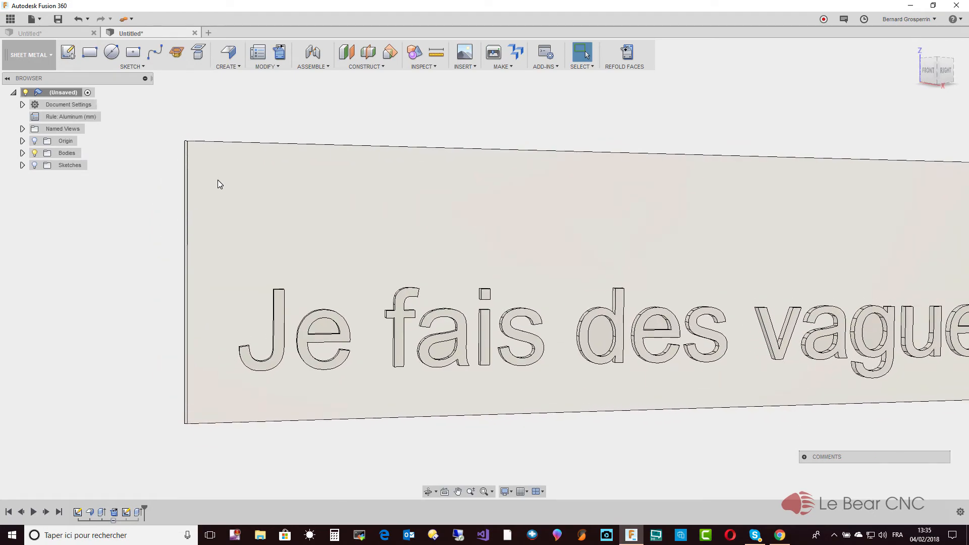
{"action": "middle_click_drag", "start_coordinate": [217, 188], "coordinate": [197, 257], "text": "shift"}
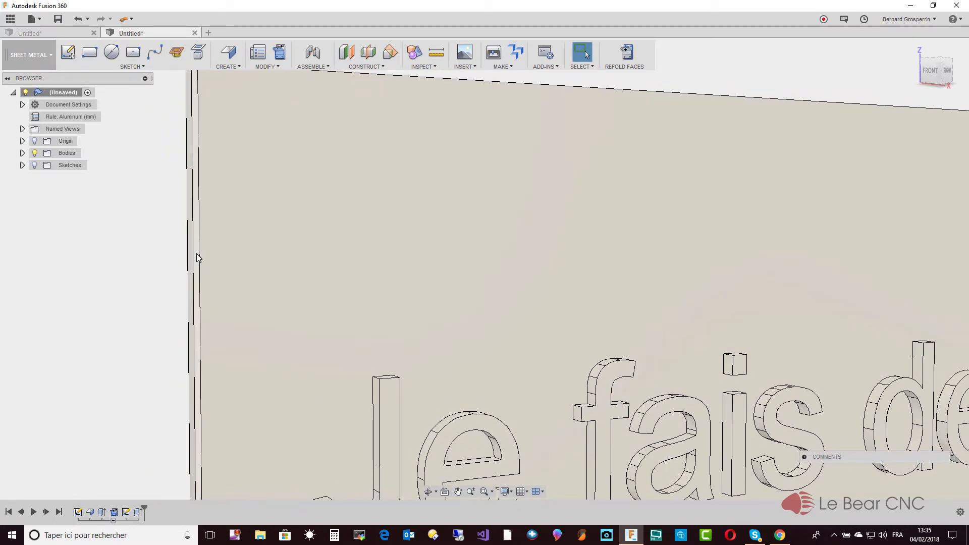
{"action": "left_click", "coordinate": [197, 257]}
{"action": "right_click", "coordinate": [196, 258]}
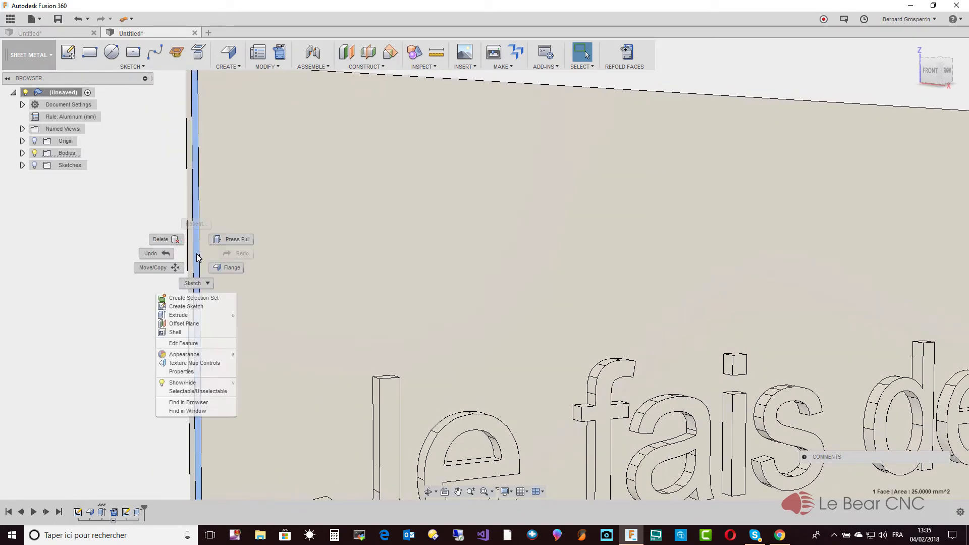
{"action": "left_click", "coordinate": [231, 270]}
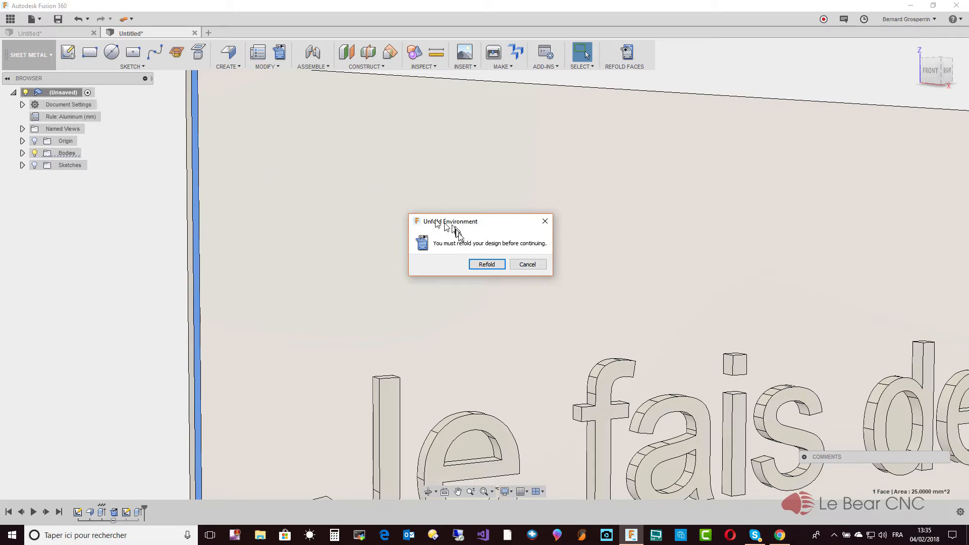
{"action": "left_click", "coordinate": [480, 264]}
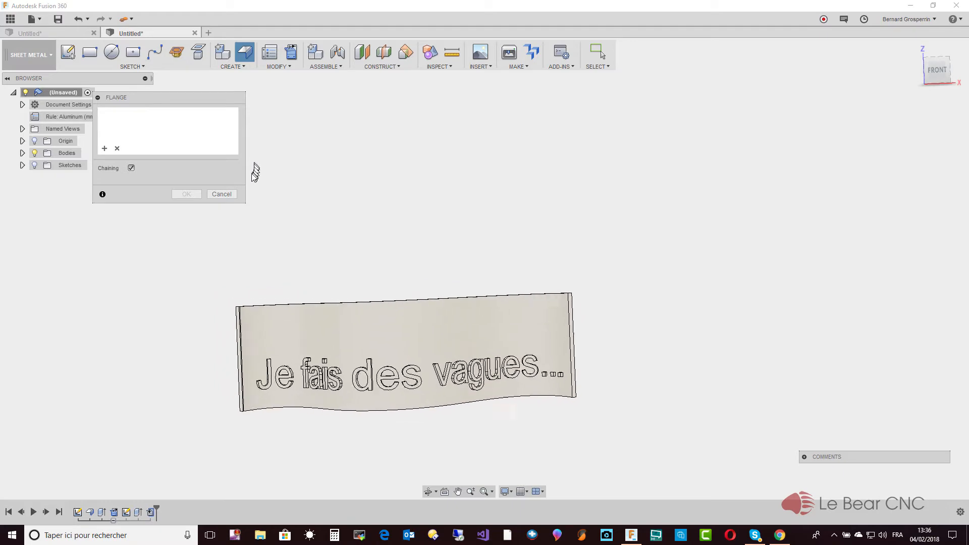
{"action": "left_click", "coordinate": [222, 194]}
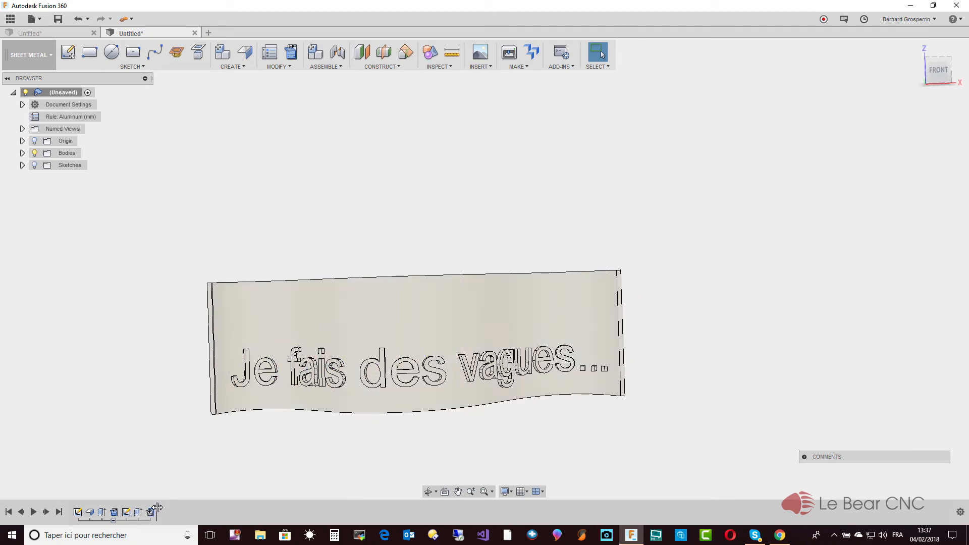
- Edit the text sketch and draw a seven-point wavy spline above the lettering, extending past both ends of the plate
{"action": "right_click", "coordinate": [126, 513]}
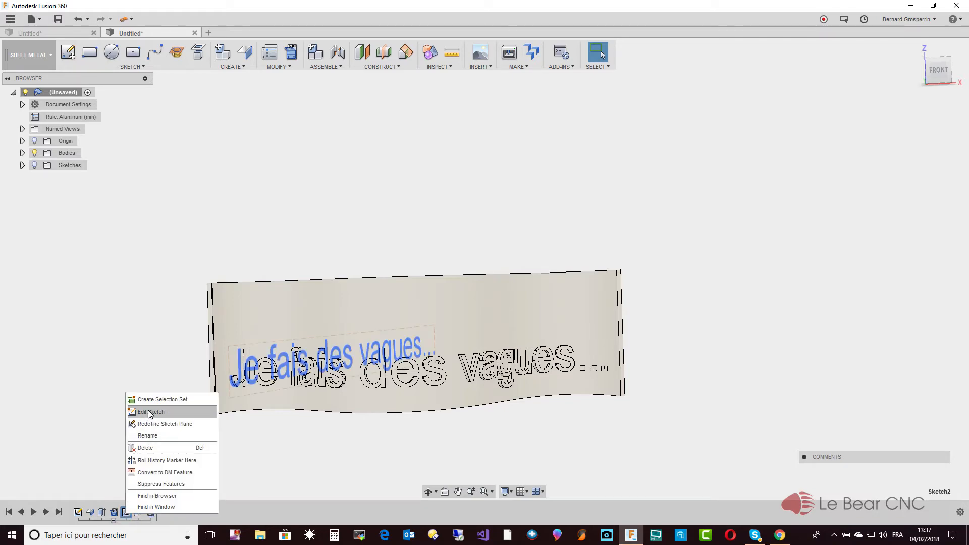
{"action": "left_click", "coordinate": [150, 413]}
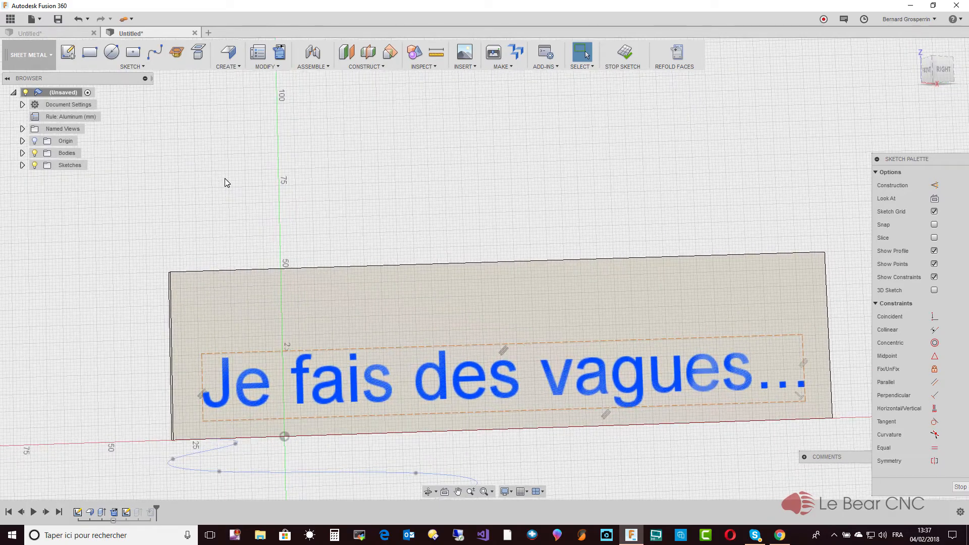
{"action": "left_click", "coordinate": [154, 68]}
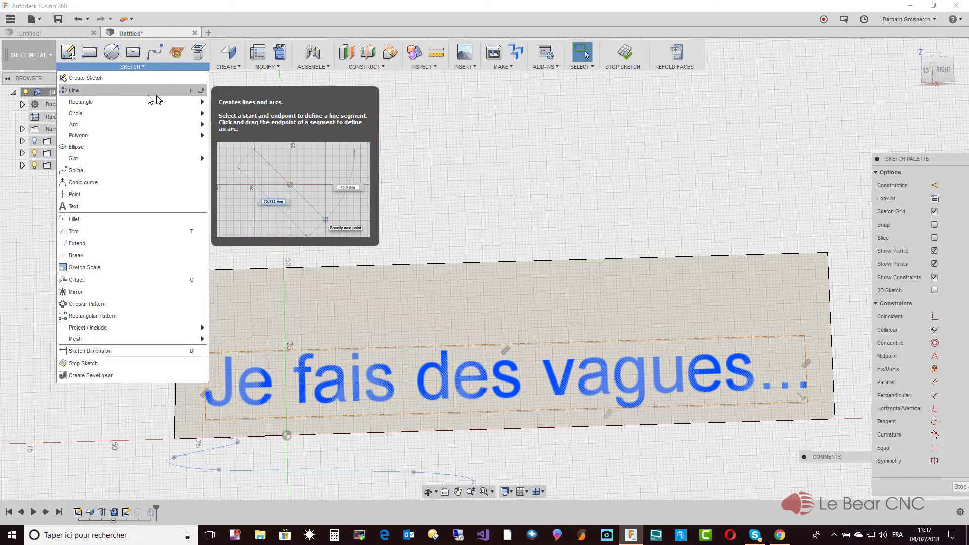
{"action": "left_click", "coordinate": [155, 51]}
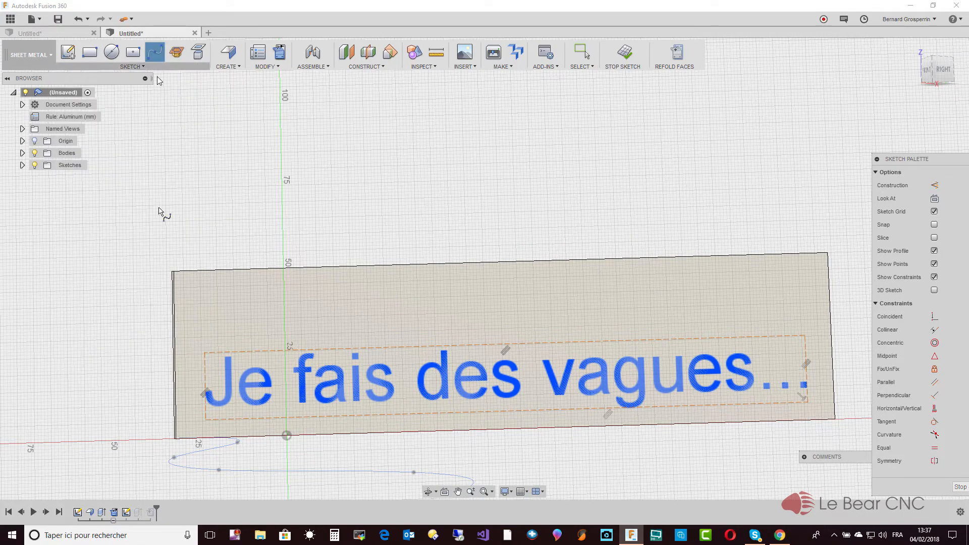
{"action": "left_click", "coordinate": [142, 281]}
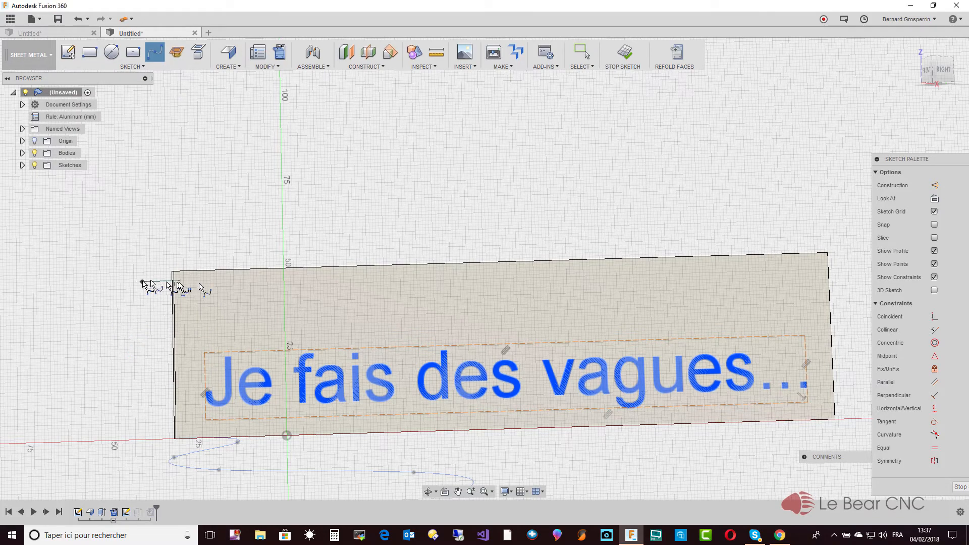
{"action": "left_click", "coordinate": [266, 278]}
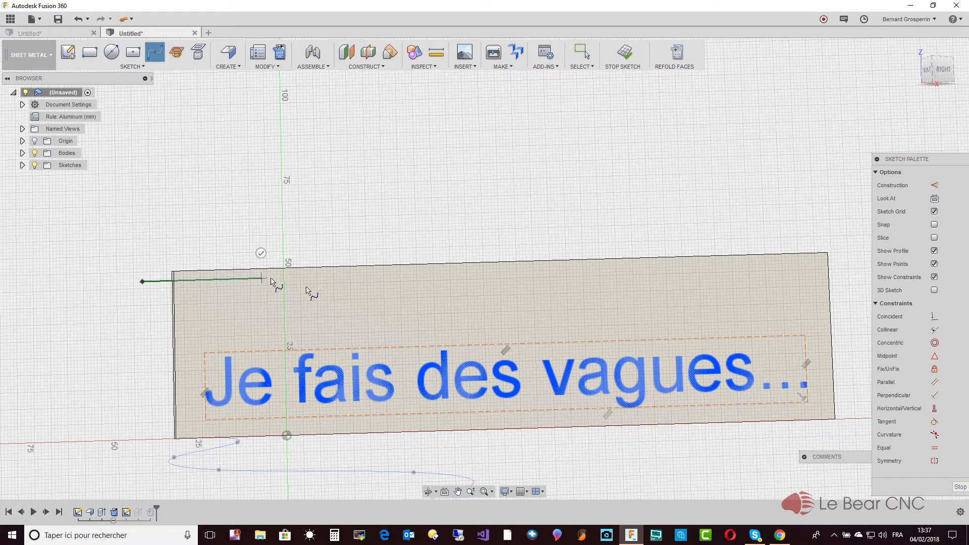
{"action": "left_click", "coordinate": [357, 302]}
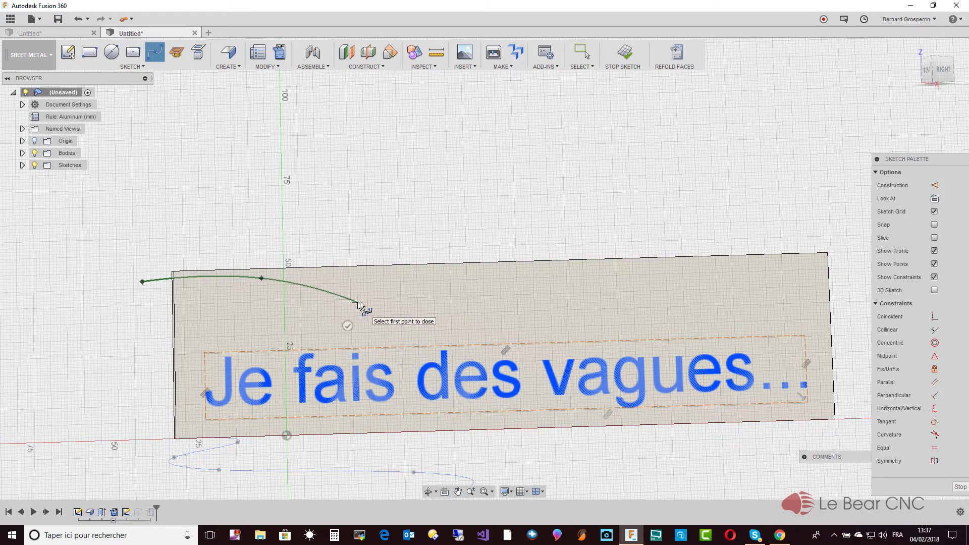
{"action": "left_click", "coordinate": [408, 274]}
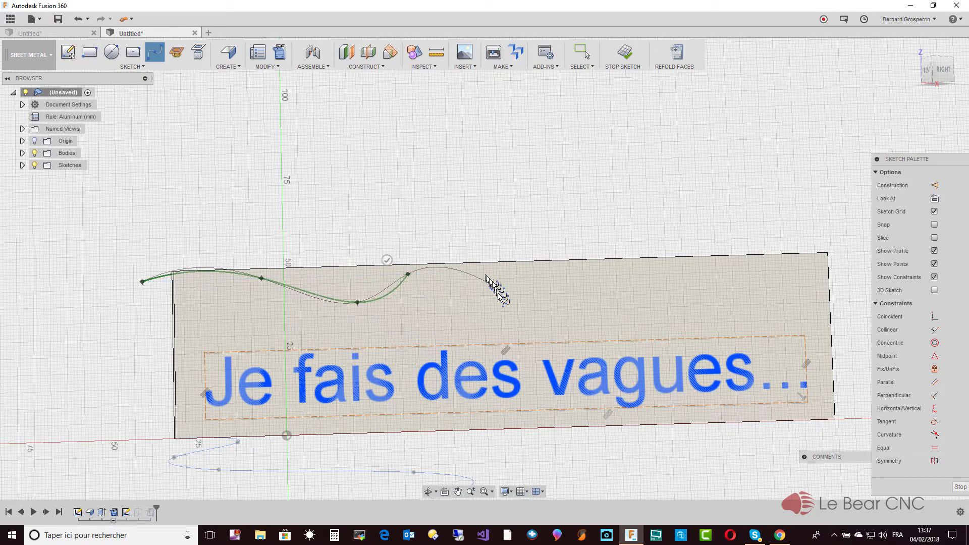
{"action": "left_click", "coordinate": [514, 307]}
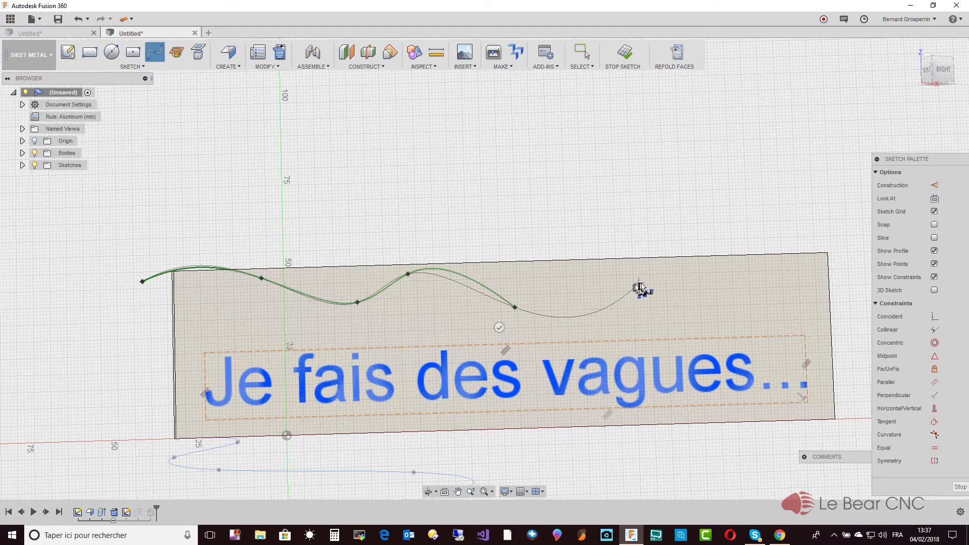
{"action": "left_click", "coordinate": [614, 291]}
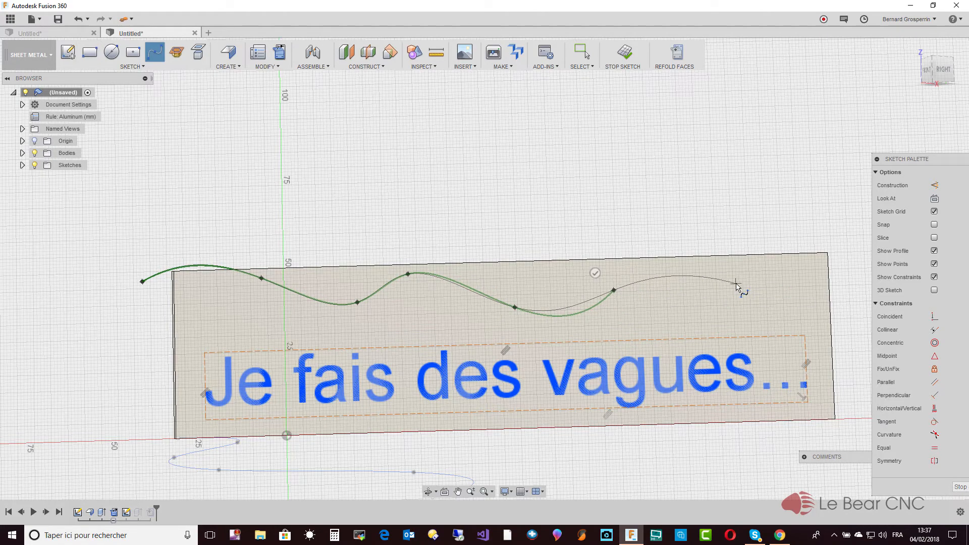
{"action": "left_click", "coordinate": [849, 331]}
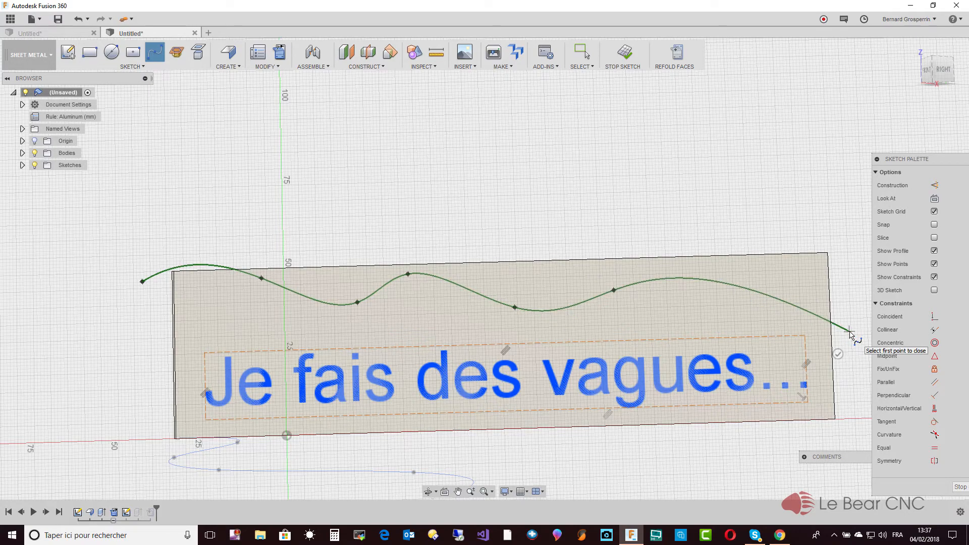
{"action": "left_click", "coordinate": [838, 355]}
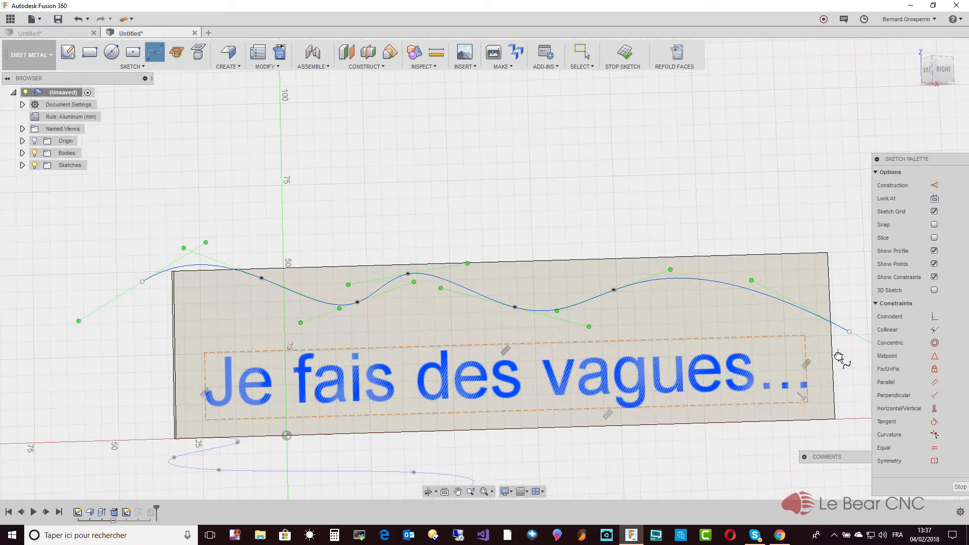
{"action": "left_click", "coordinate": [838, 355]}
{"action": "key", "text": "Escape"}
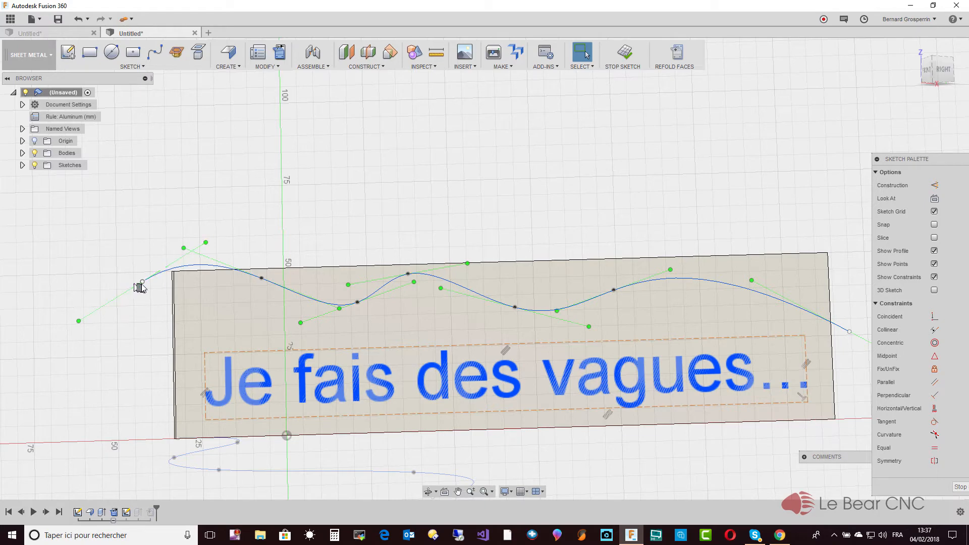
- Reshape the spline above "Je fais" by lowering its end point and shifting the next fit points toward that end to even out the waves
{"action": "left_click_drag", "start_coordinate": [144, 284], "coordinate": [145, 318]}
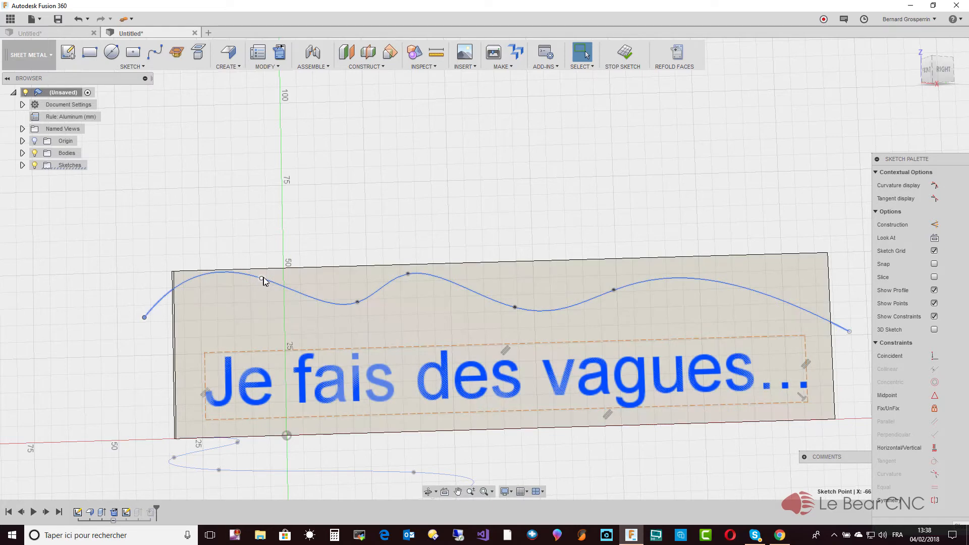
{"action": "left_click_drag", "start_coordinate": [263, 280], "coordinate": [239, 281]}
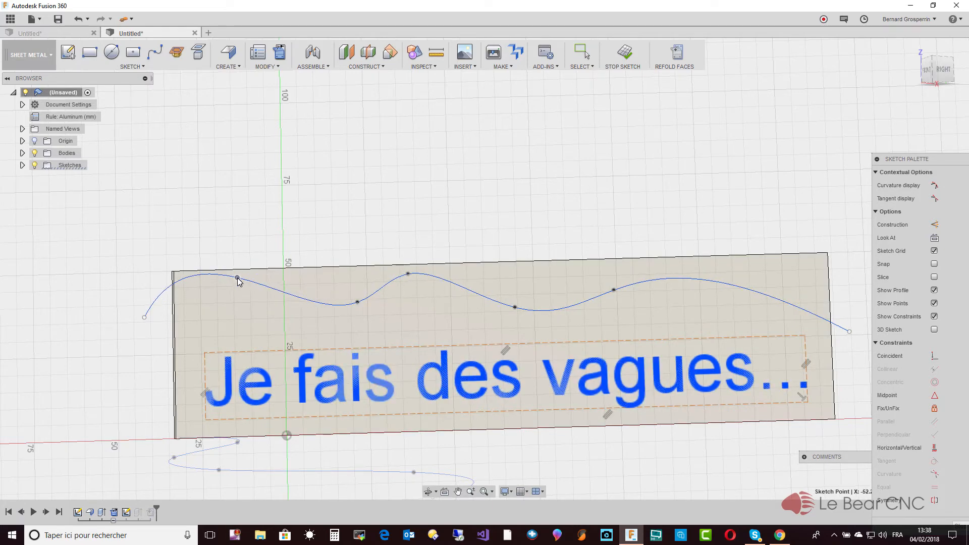
{"action": "left_click_drag", "start_coordinate": [357, 301], "coordinate": [320, 307]}
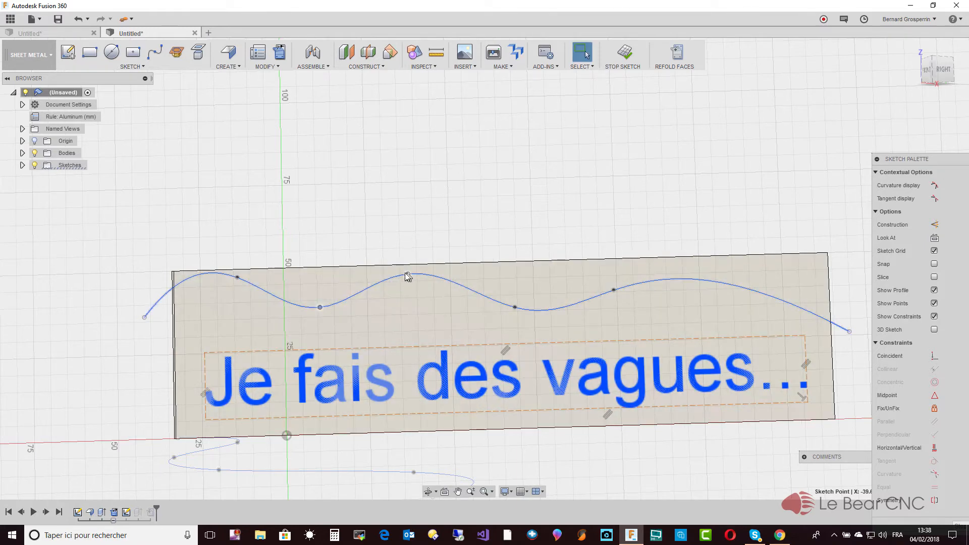
{"action": "left_click_drag", "start_coordinate": [408, 276], "coordinate": [408, 279]}
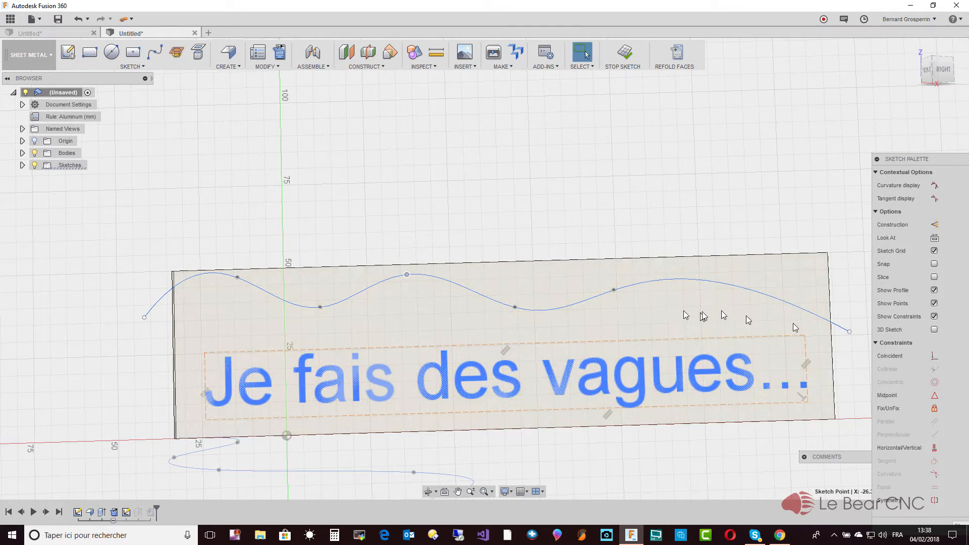
- Adjust the spline's tangent handles above "vagues..." for a fuller last crest, and move the preceding trough point toward the text's start
{"action": "left_click", "coordinate": [839, 328]}
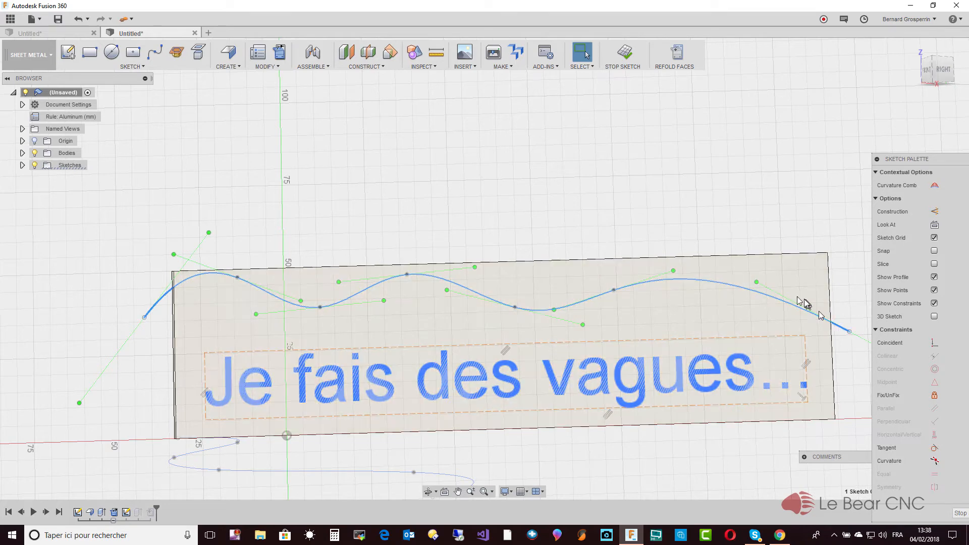
{"action": "left_click_drag", "start_coordinate": [757, 282], "coordinate": [788, 271]}
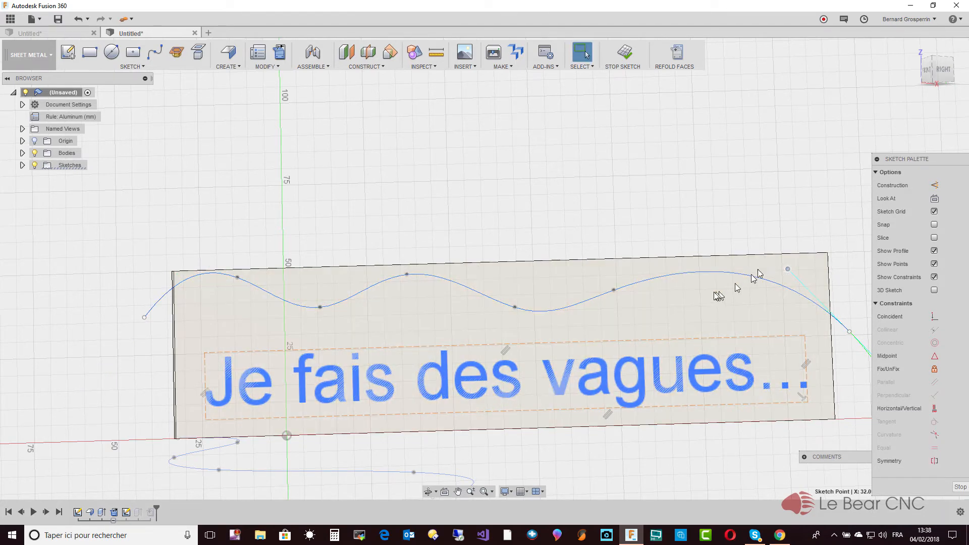
{"action": "left_click", "coordinate": [631, 290]}
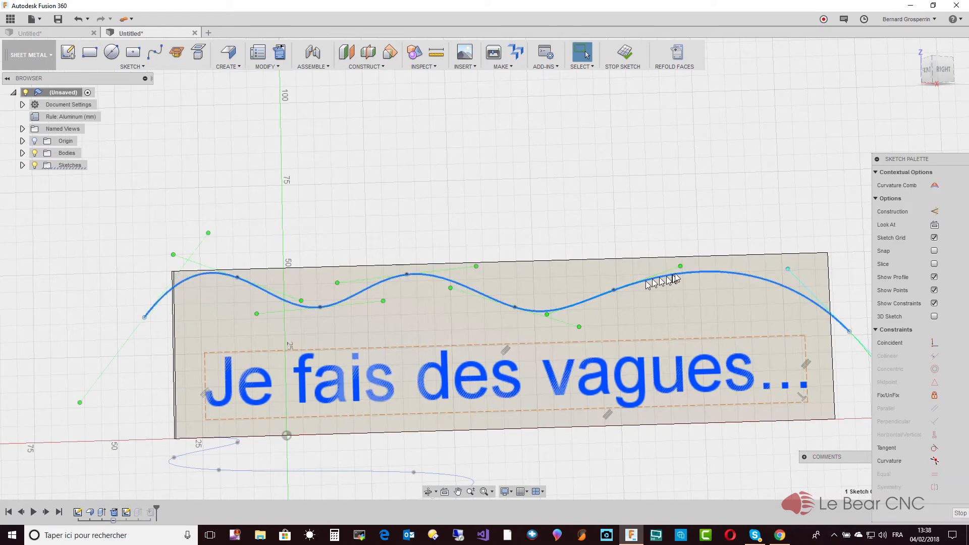
{"action": "left_click_drag", "start_coordinate": [679, 266], "coordinate": [659, 265]}
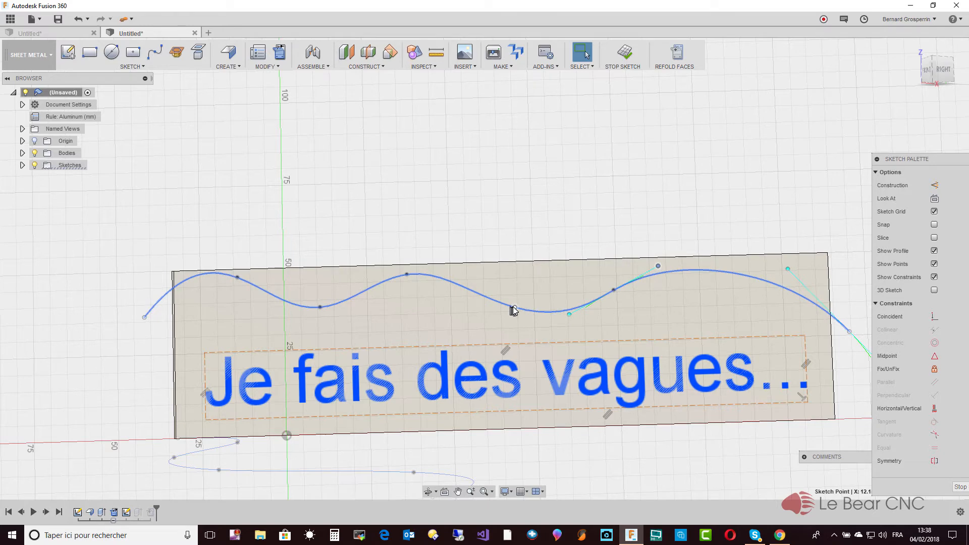
{"action": "left_click_drag", "start_coordinate": [509, 310], "coordinate": [484, 312]}
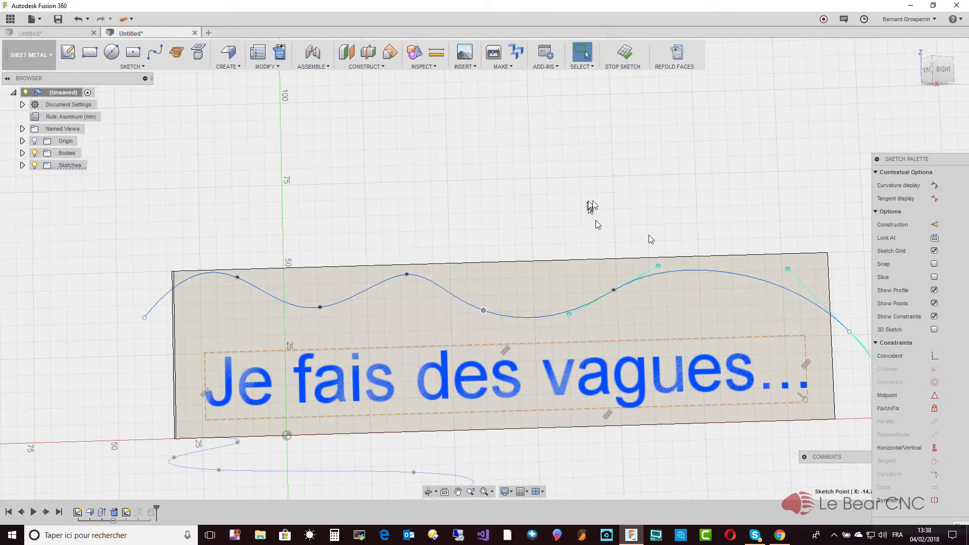
{"action": "left_click", "coordinate": [701, 208]}
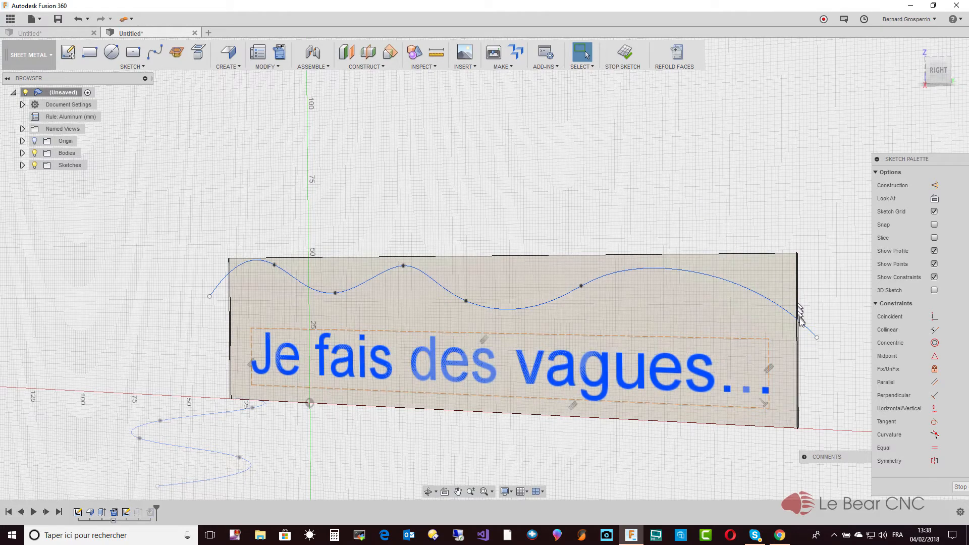
- Pull the spline's end point beyond the final dots farther down outside the plate, and finish the sketch
{"action": "left_click_drag", "start_coordinate": [815, 334], "coordinate": [831, 391]}
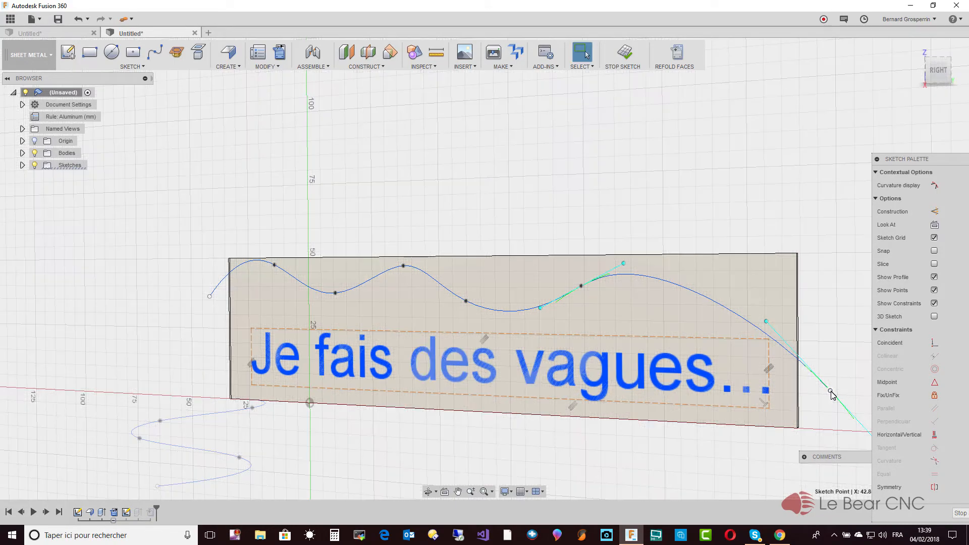
{"action": "left_click", "coordinate": [847, 341]}
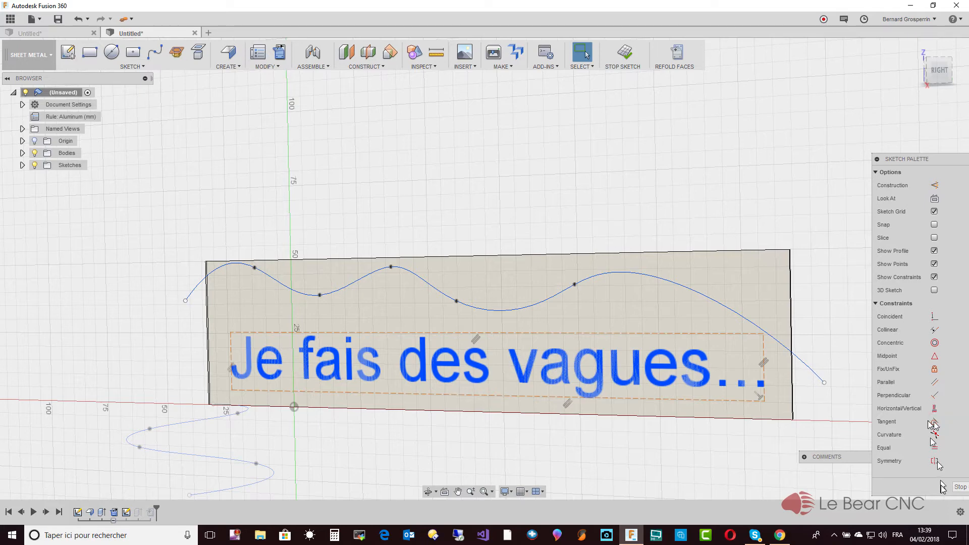
{"action": "left_click", "coordinate": [962, 488]}
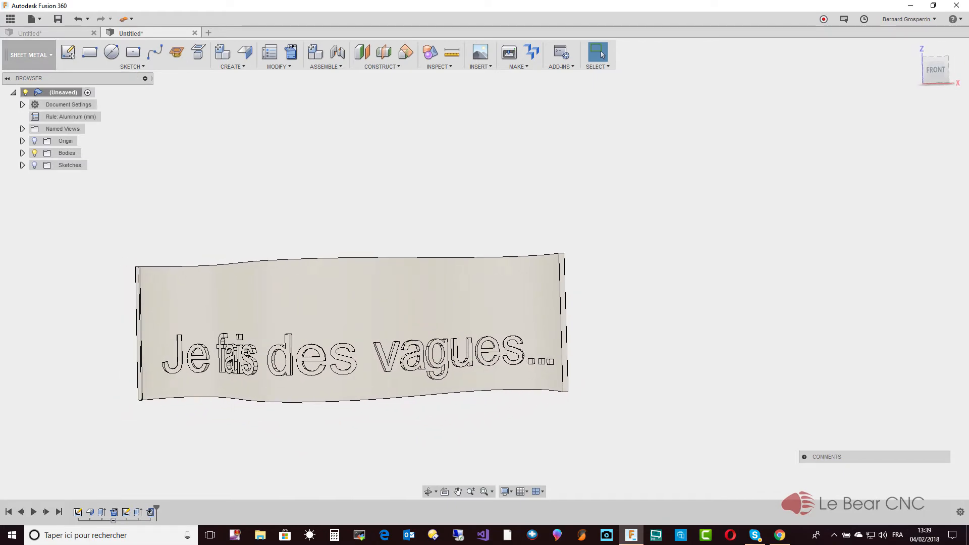
{"action": "left_click", "coordinate": [127, 513]}
{"action": "right_click", "coordinate": [129, 513]}
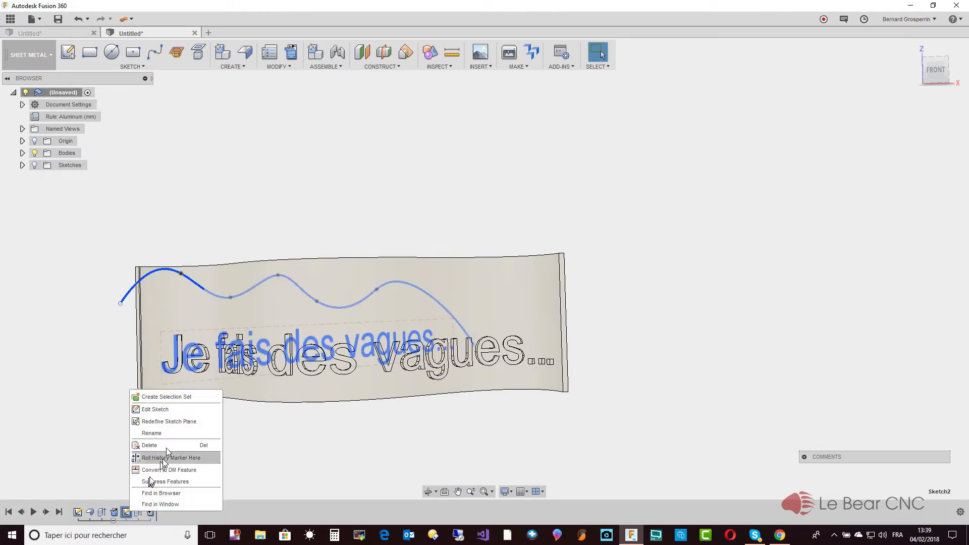
{"action": "left_click", "coordinate": [160, 411]}
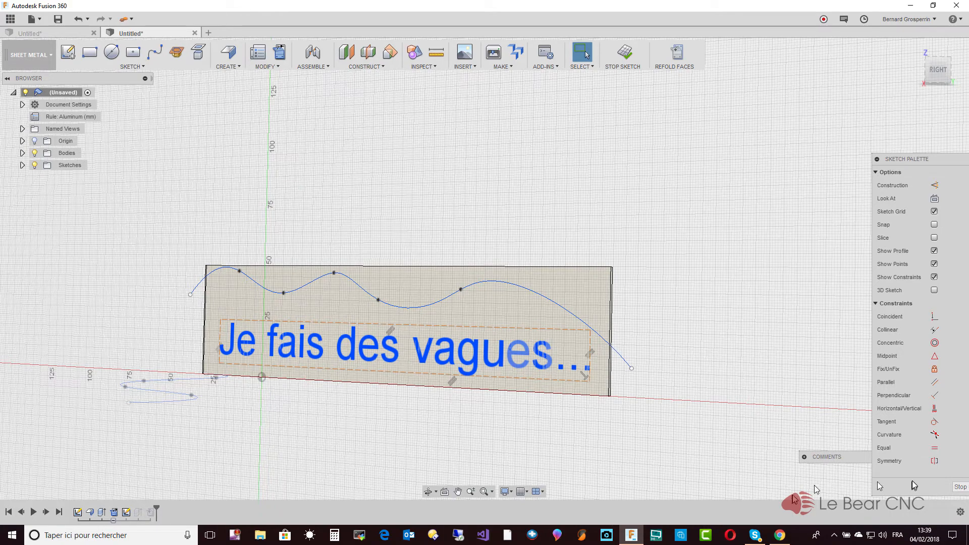
{"action": "left_click", "coordinate": [961, 487]}
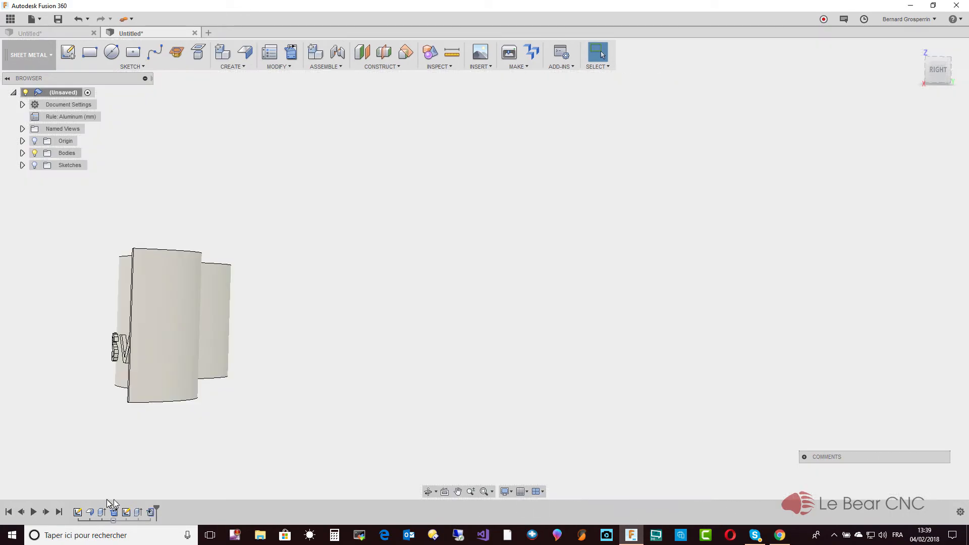
- Roll the timeline back to just after the text sketch and reopen that sketch on the flat plate for editing
{"action": "left_click_drag", "start_coordinate": [157, 508], "coordinate": [132, 506]}
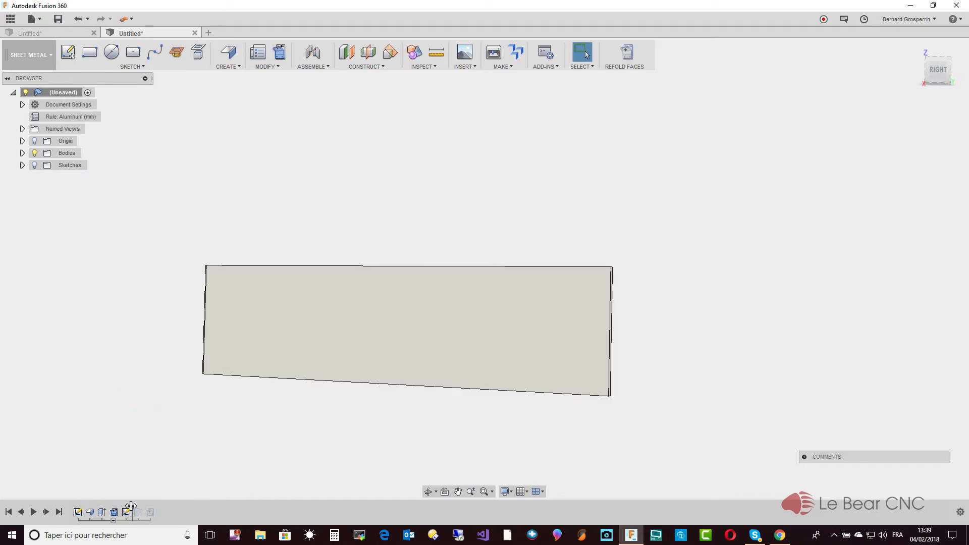
{"action": "right_click", "coordinate": [125, 514]}
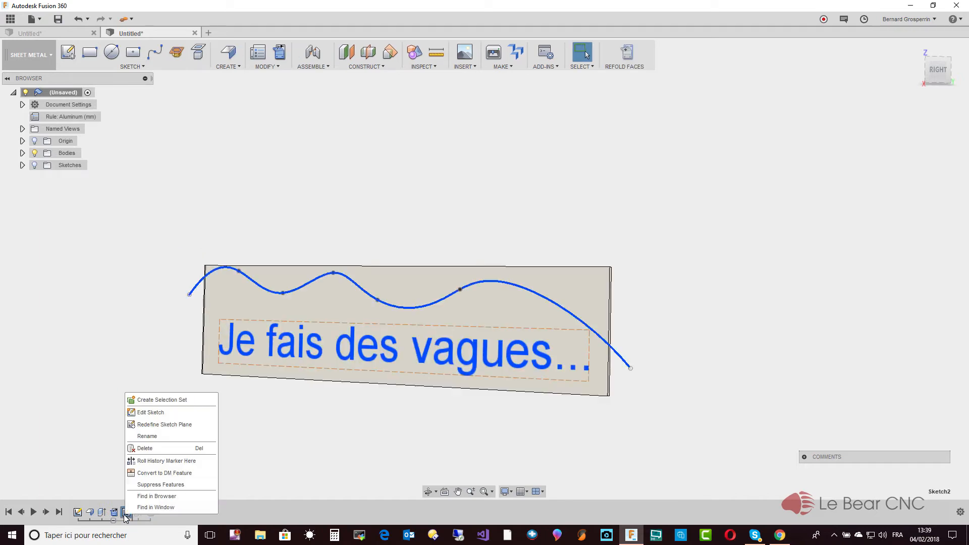
{"action": "left_click", "coordinate": [159, 412]}
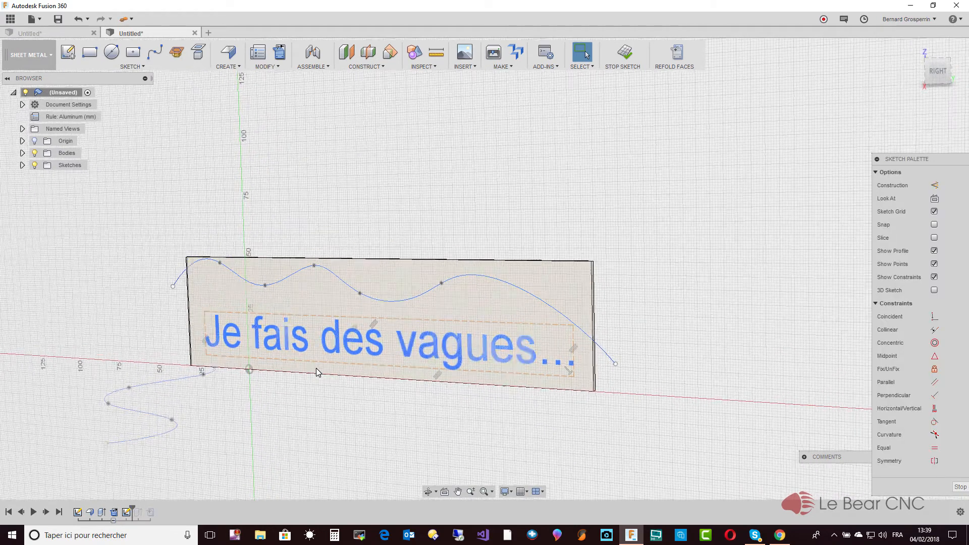
- Switch to the Patch workspace with the text and spline sketch still open
{"action": "left_click", "coordinate": [51, 59]}
{"action": "left_click", "coordinate": [29, 99]}
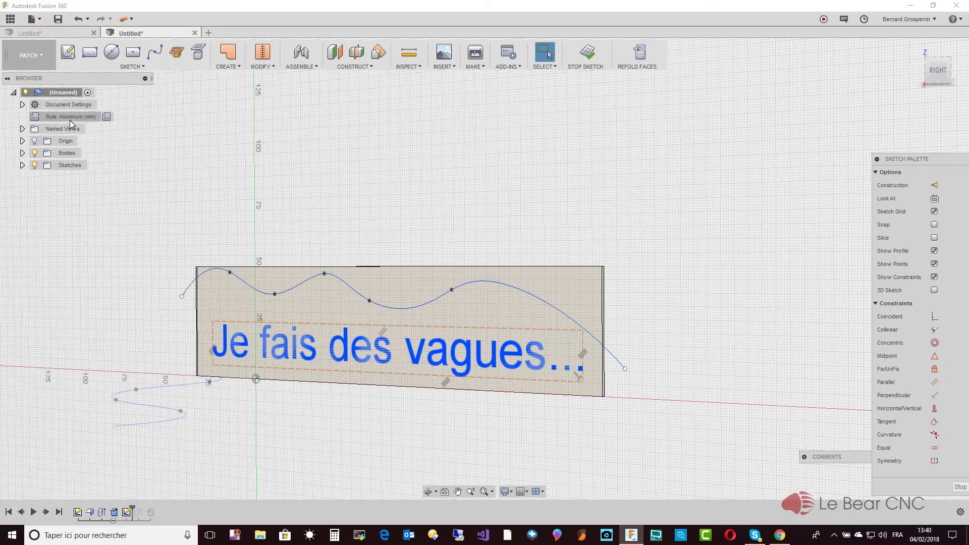
{"action": "middle_click_drag", "start_coordinate": [70, 120], "coordinate": [230, 95], "text": "shift"}
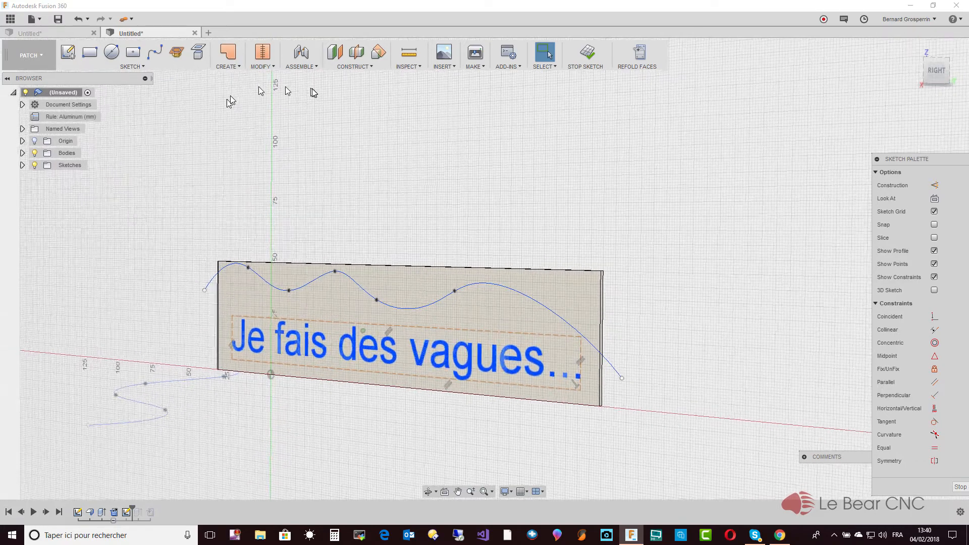
{"action": "middle_click_drag", "start_coordinate": [313, 93], "coordinate": [455, 75], "text": "shift"}
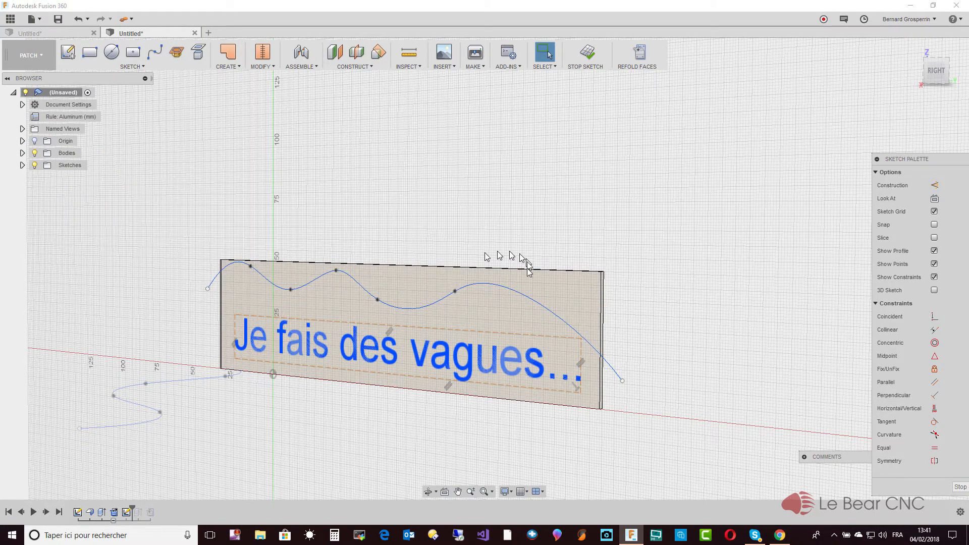
- Extrude the wavy spline on the plate as a surface with a distance of -2.5 mm, using the New Body operation
{"action": "middle_click_drag", "start_coordinate": [433, 293], "coordinate": [433, 297], "text": "shift"}
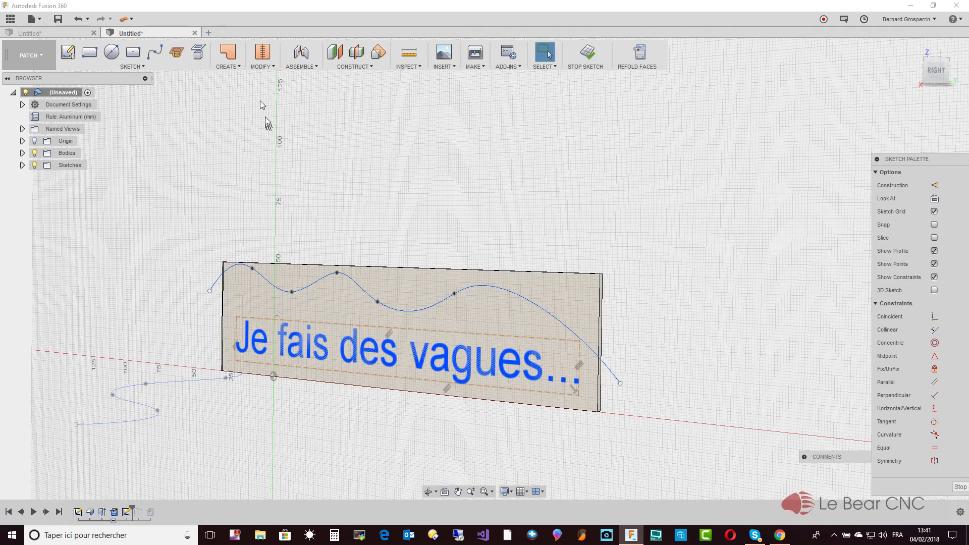
{"action": "left_click", "coordinate": [234, 66]}
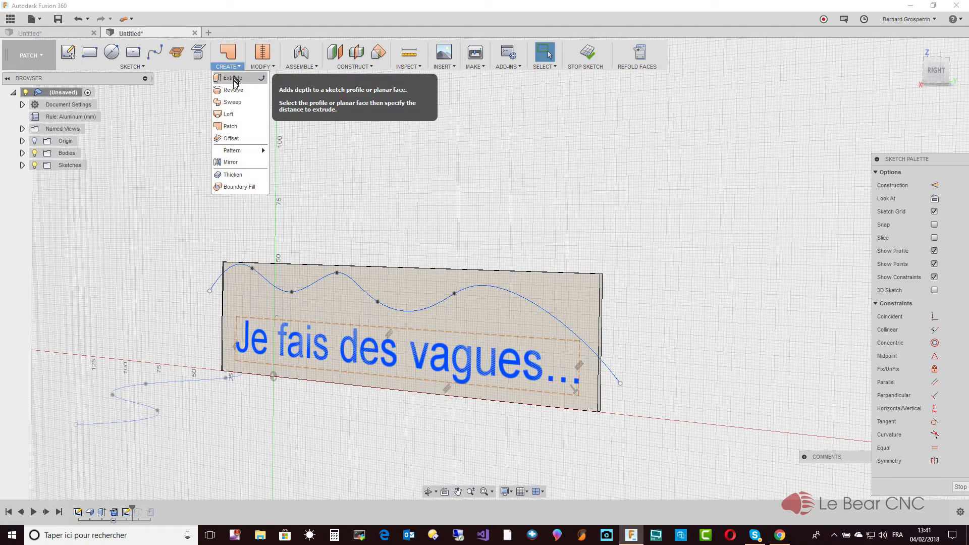
{"action": "left_click", "coordinate": [233, 78]}
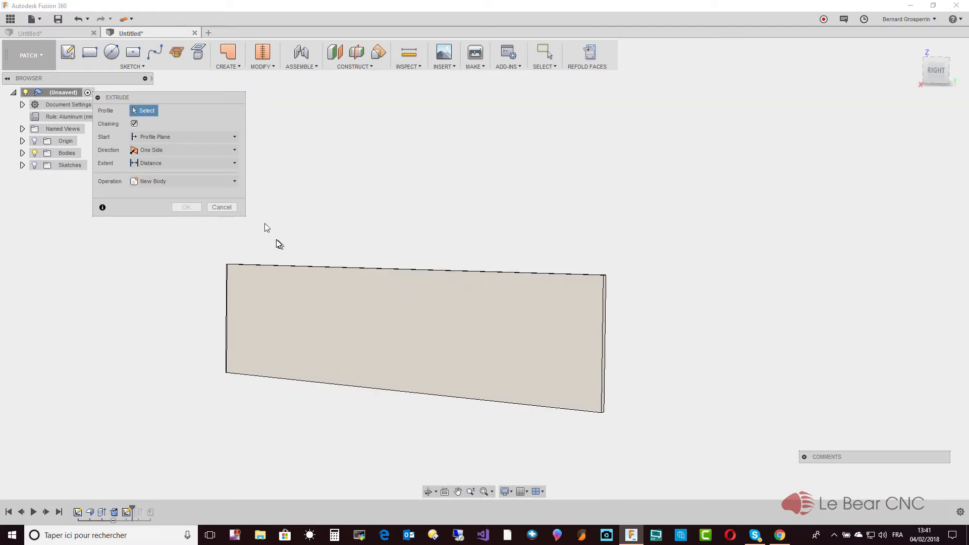
{"action": "left_click", "coordinate": [34, 166]}
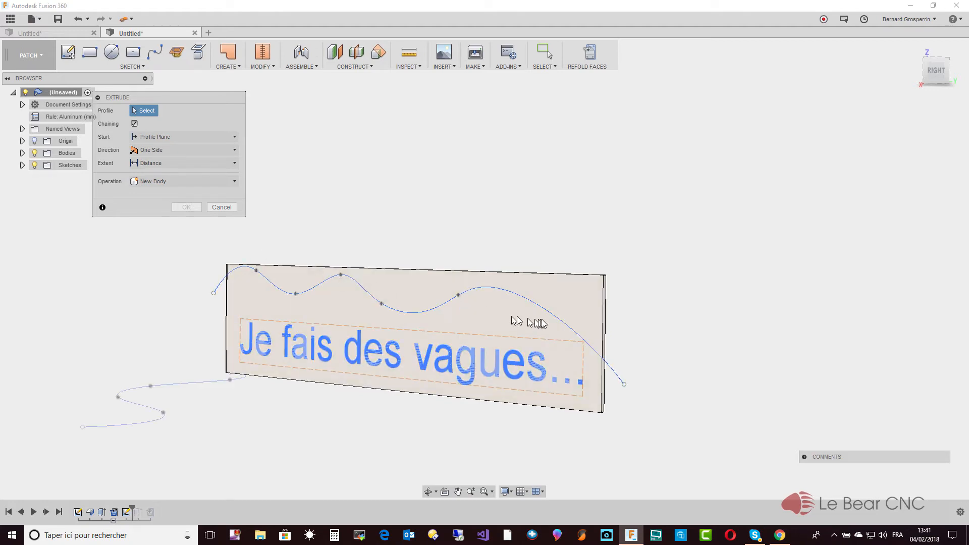
{"action": "left_click", "coordinate": [560, 320]}
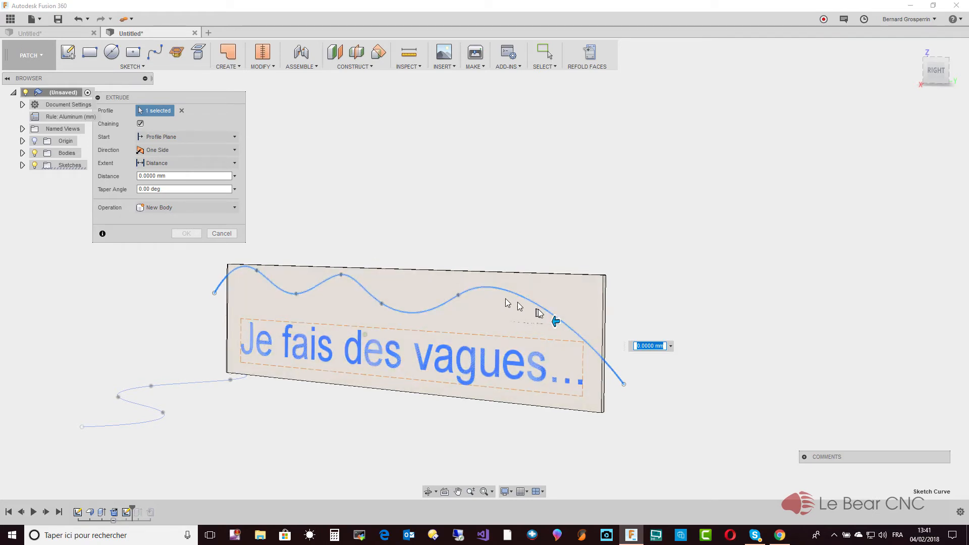
{"action": "left_click_drag", "start_coordinate": [551, 322], "coordinate": [564, 319]}
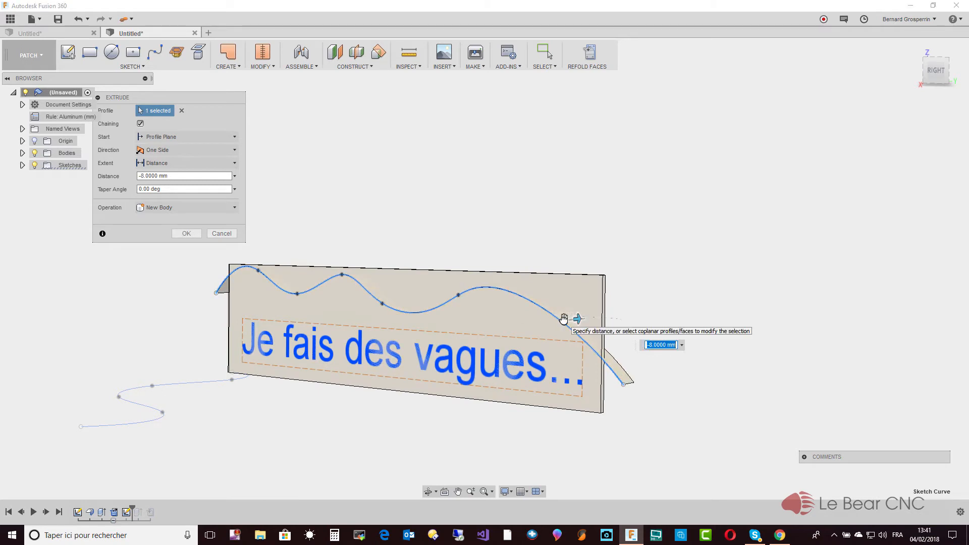
{"action": "type", "text": "2"}
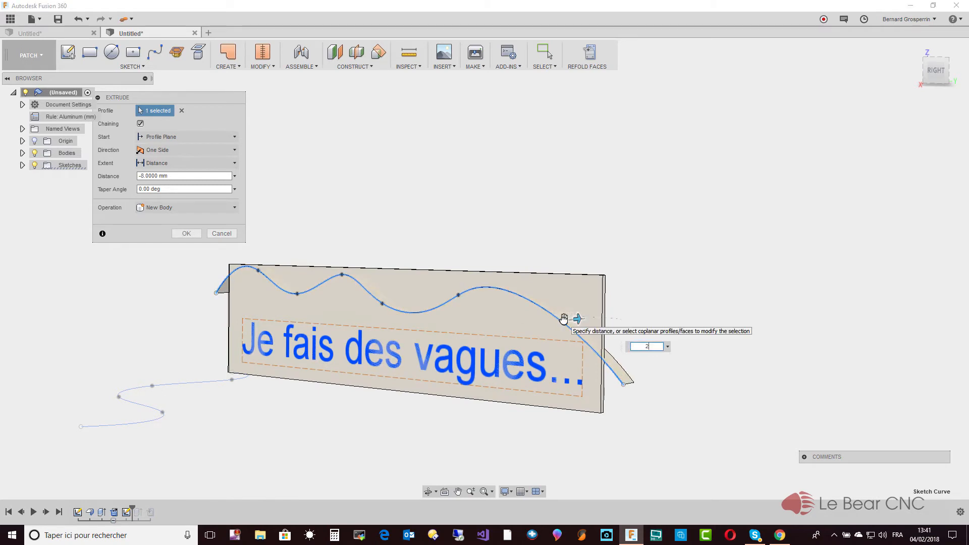
{"action": "key", "text": "Return"}
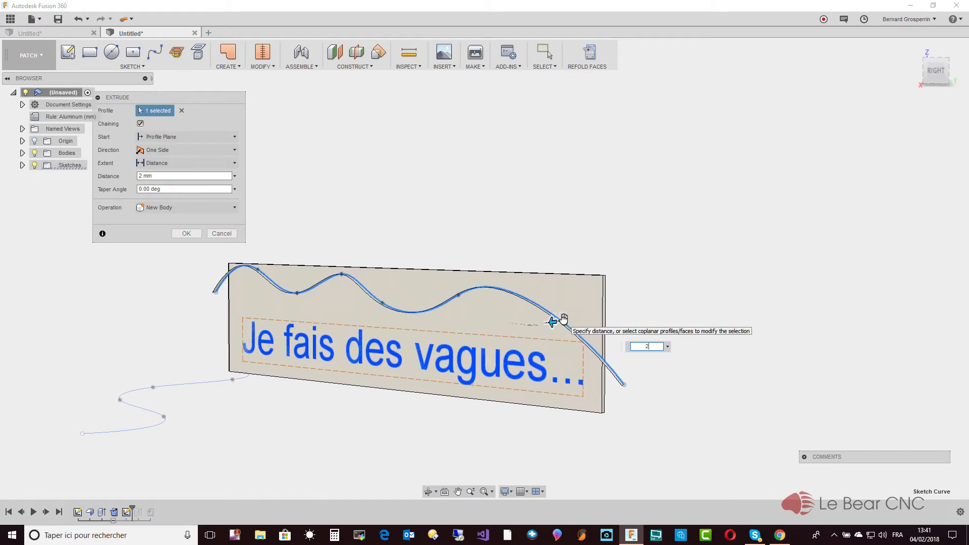
{"action": "key", "text": "Return"}
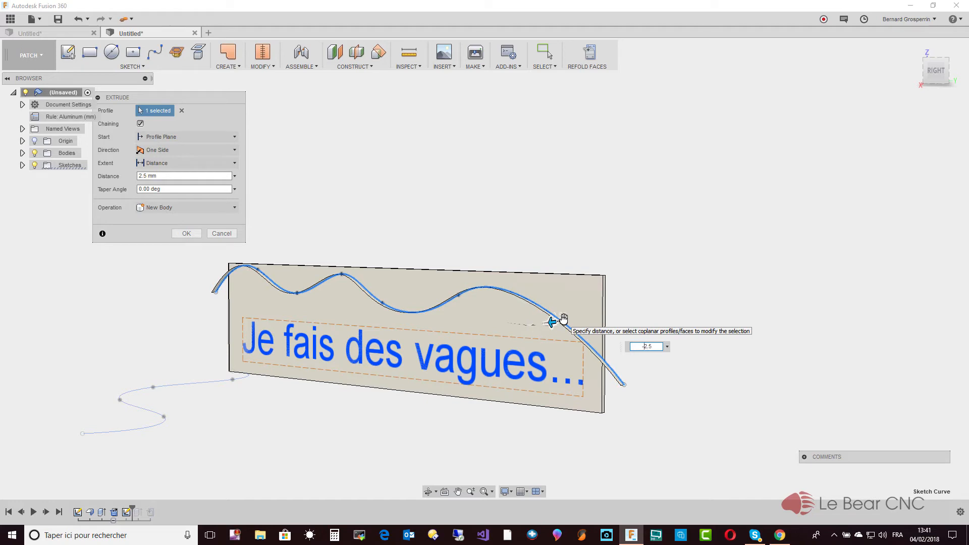
{"action": "key", "text": "Return"}
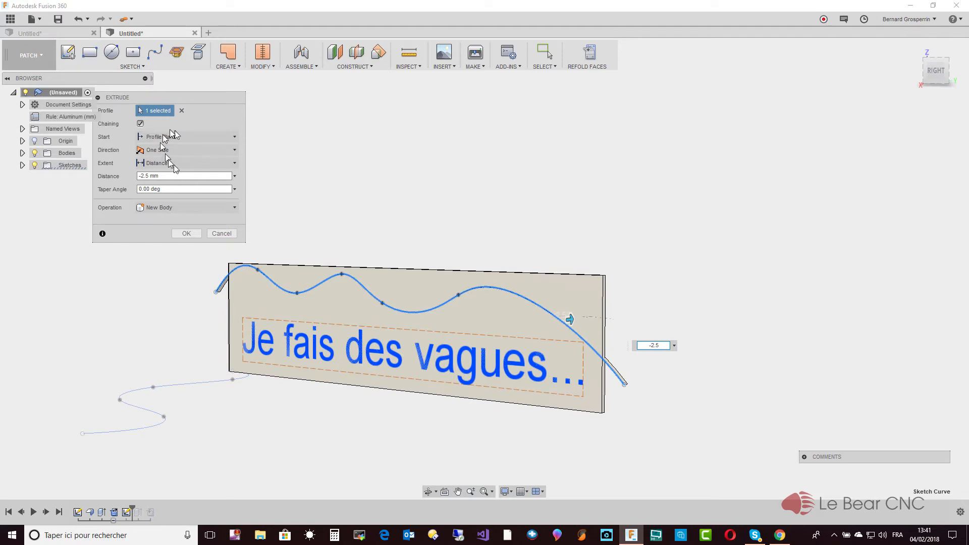
{"action": "left_click", "coordinate": [232, 212]}
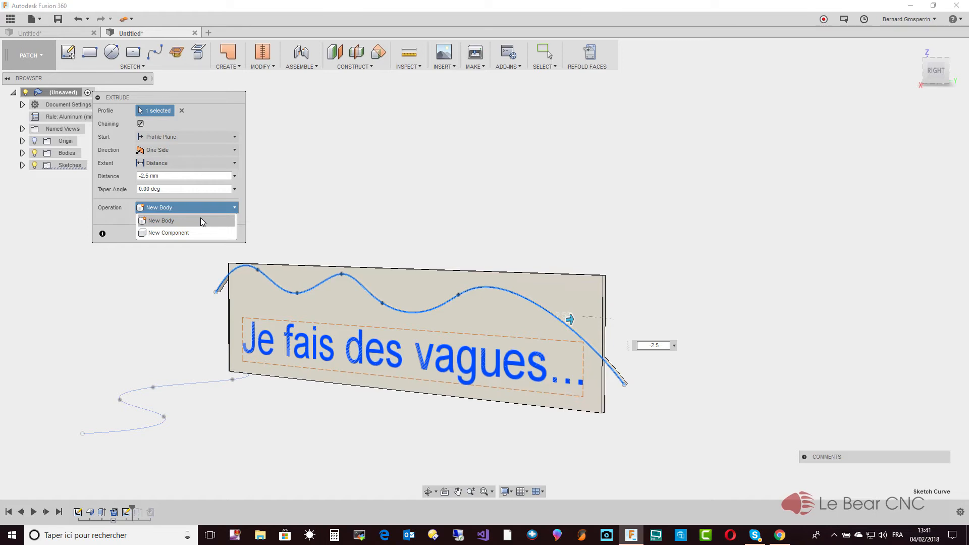
{"action": "left_click", "coordinate": [202, 222]}
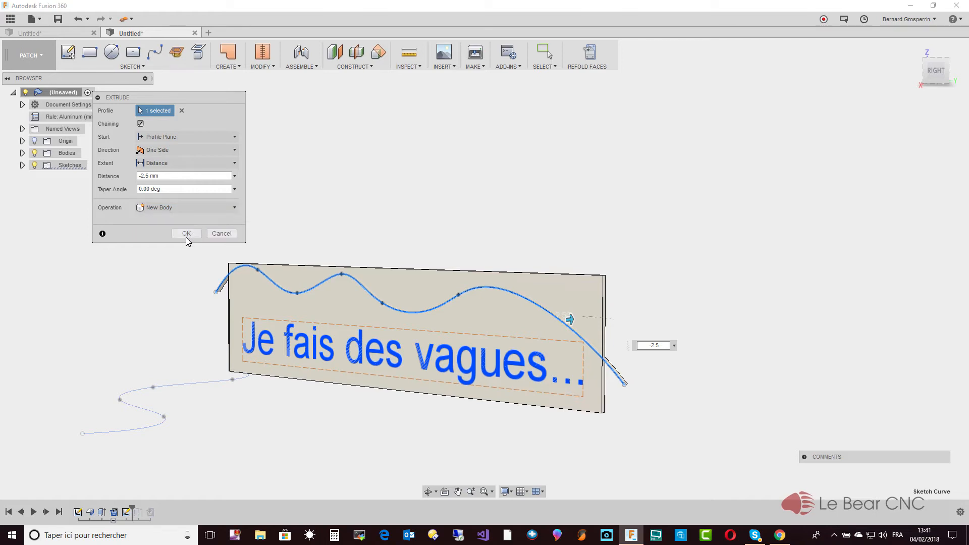
{"action": "left_click", "coordinate": [186, 233]}
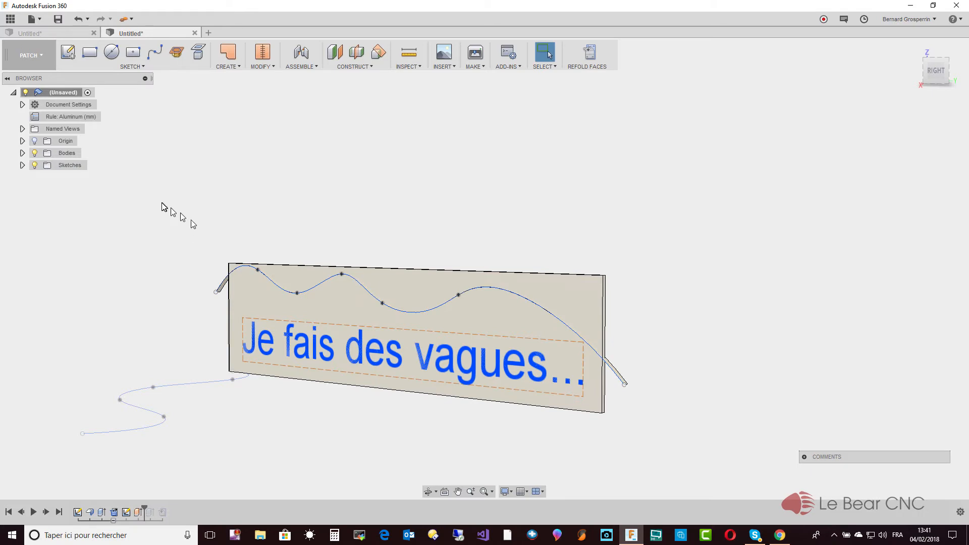
- Split the flat plate body with the extruded wavy surface as the splitting tool, keeping Extend Splitting Tool enabled
{"action": "left_click", "coordinate": [22, 153]}
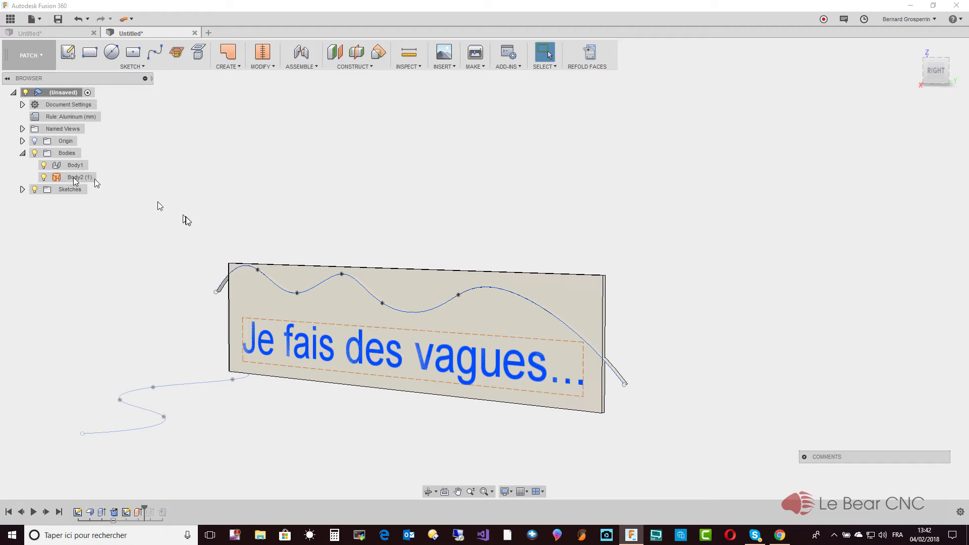
{"action": "left_click", "coordinate": [389, 276]}
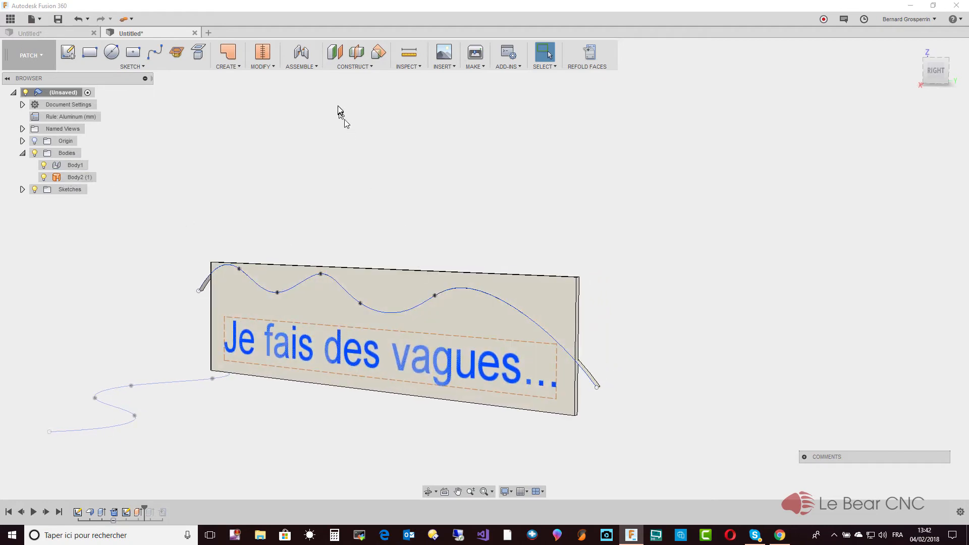
{"action": "left_click", "coordinate": [266, 66]}
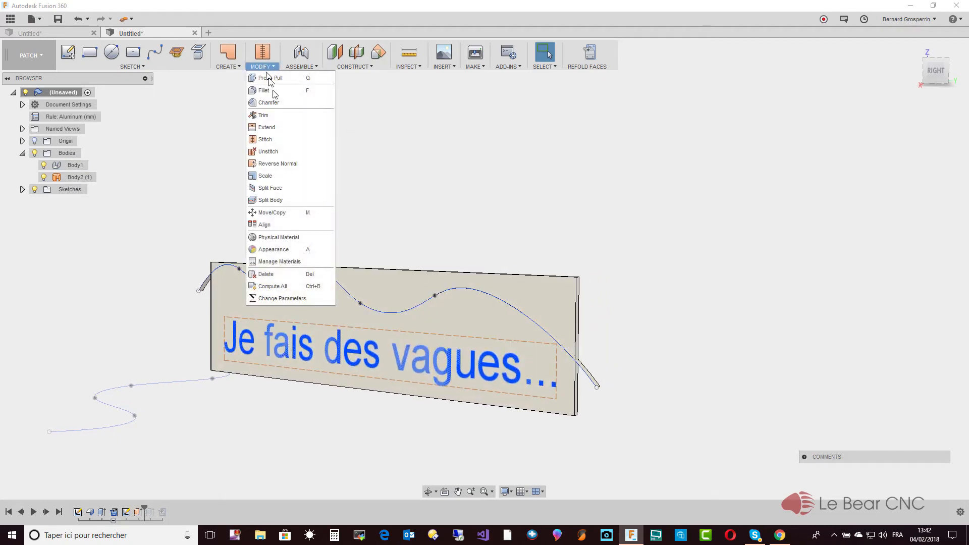
{"action": "left_click", "coordinate": [274, 200]}
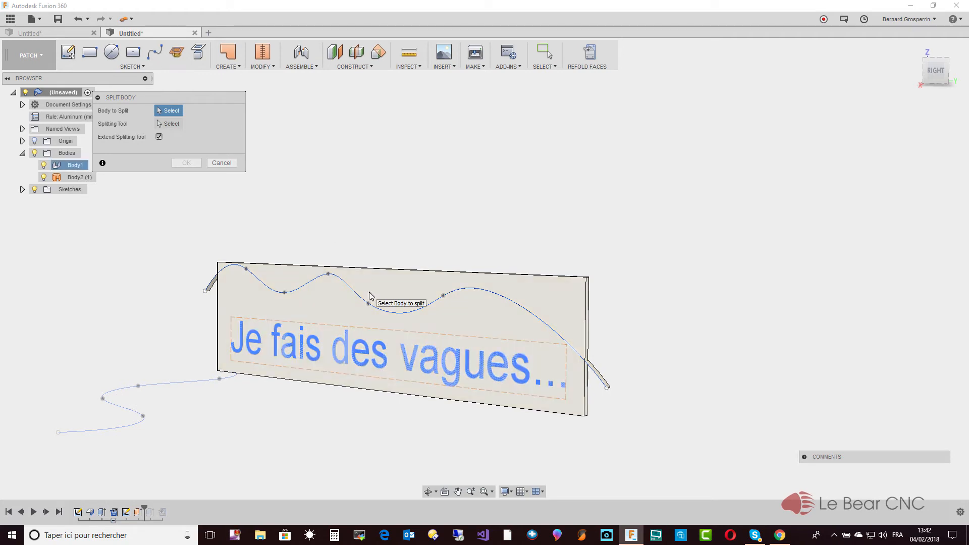
{"action": "left_click", "coordinate": [361, 316]}
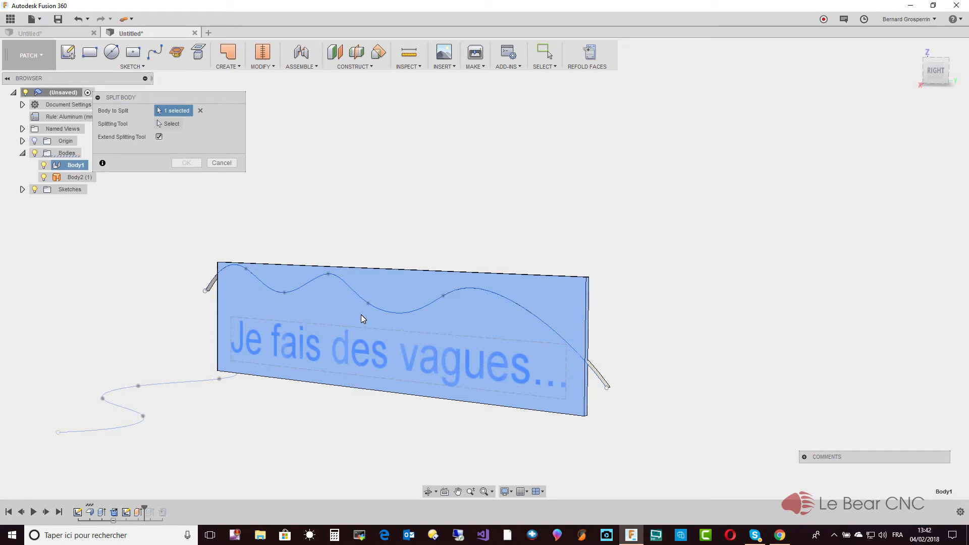
{"action": "left_click", "coordinate": [177, 126]}
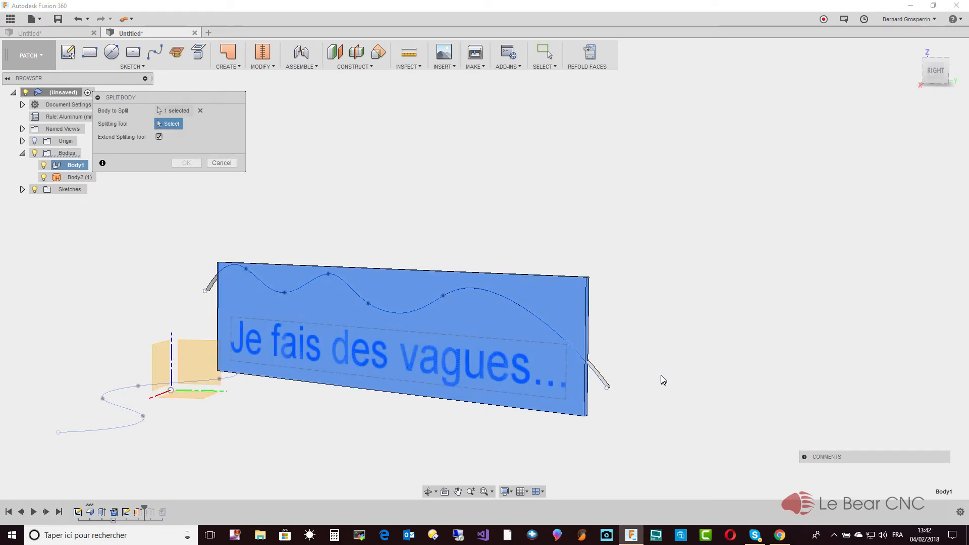
{"action": "middle_click_drag", "start_coordinate": [662, 375], "coordinate": [642, 402], "text": "shift"}
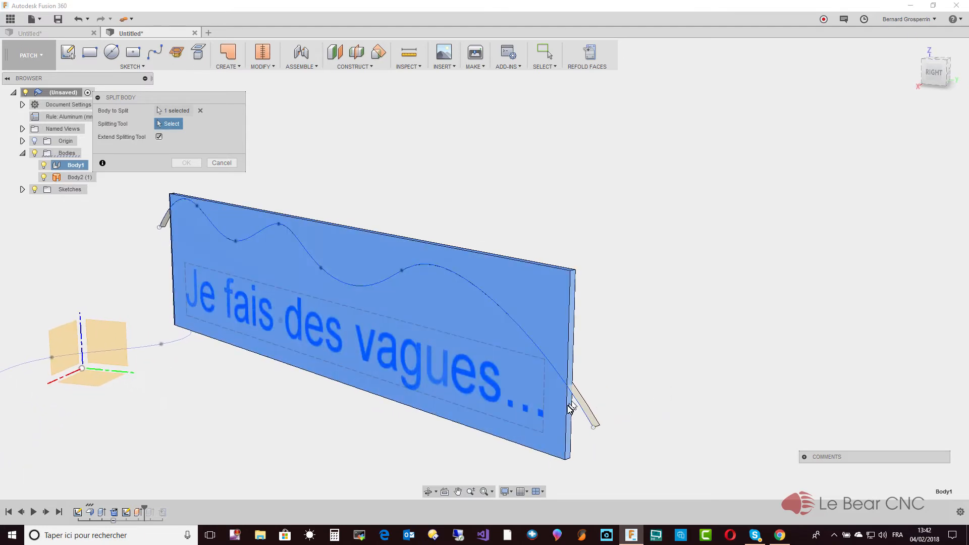
{"action": "left_click", "coordinate": [591, 418]}
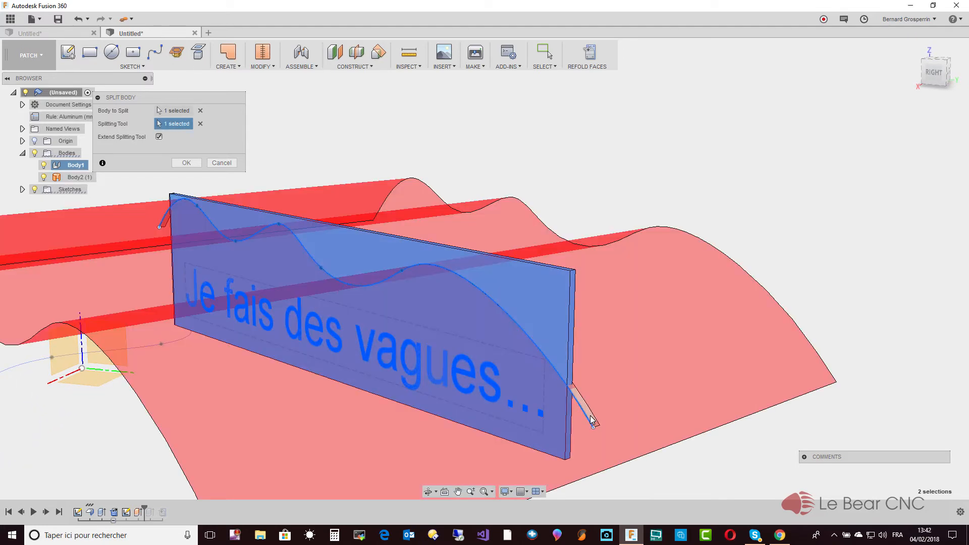
{"action": "middle_click_drag", "start_coordinate": [590, 417], "coordinate": [584, 410], "text": "shift"}
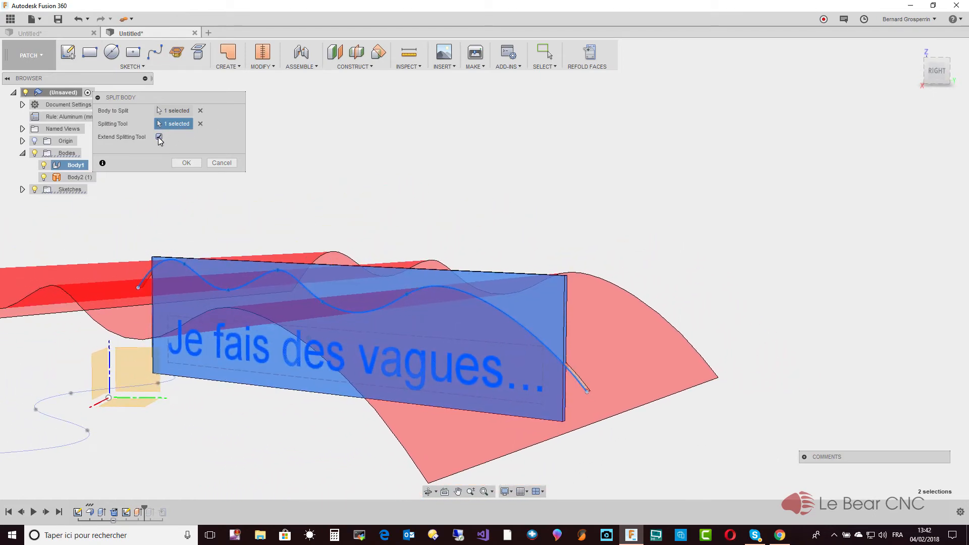
{"action": "left_click", "coordinate": [186, 163]}
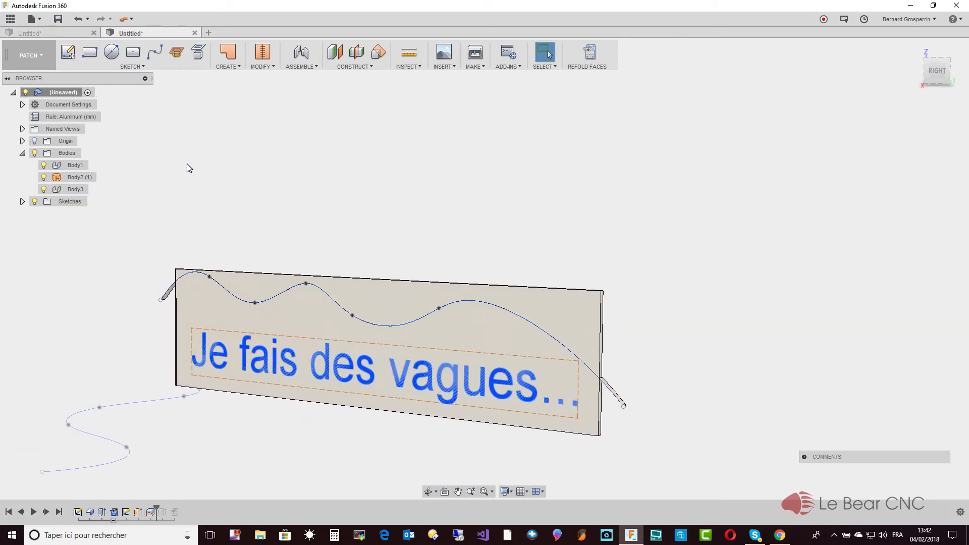
- Hide the splitting surface, the plate's upper offcut and all sketches, and roll the timeline forward to its end
{"action": "left_click", "coordinate": [45, 177]}
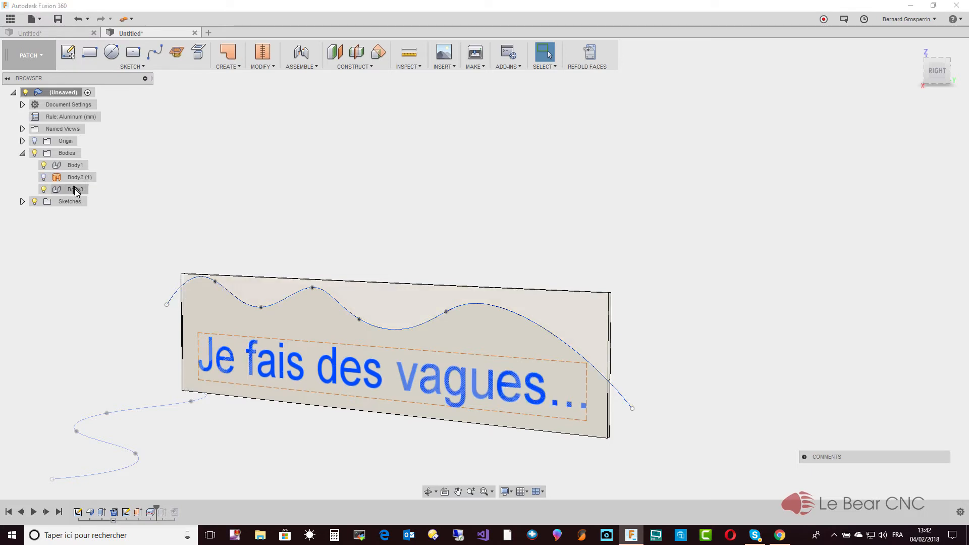
{"action": "left_click", "coordinate": [44, 189]}
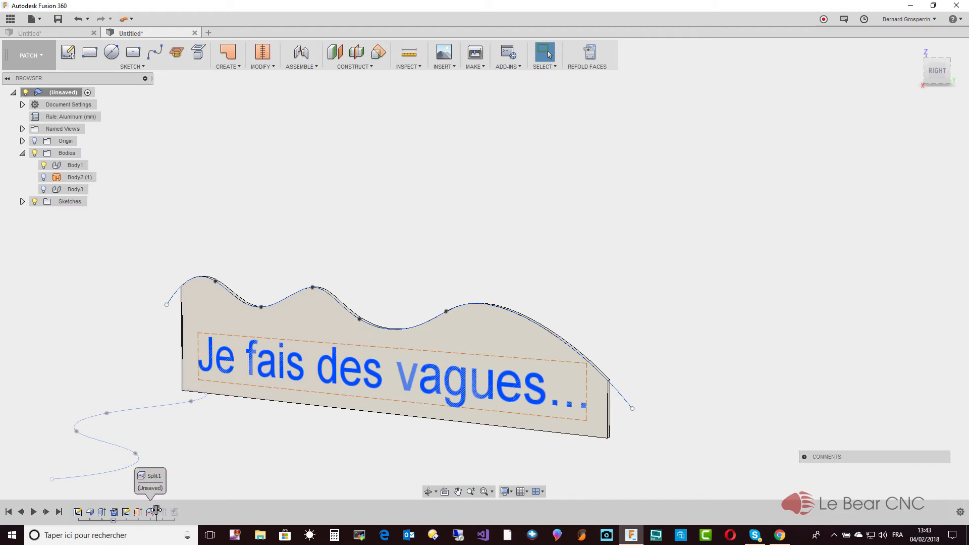
{"action": "left_click_drag", "start_coordinate": [156, 511], "coordinate": [196, 516]}
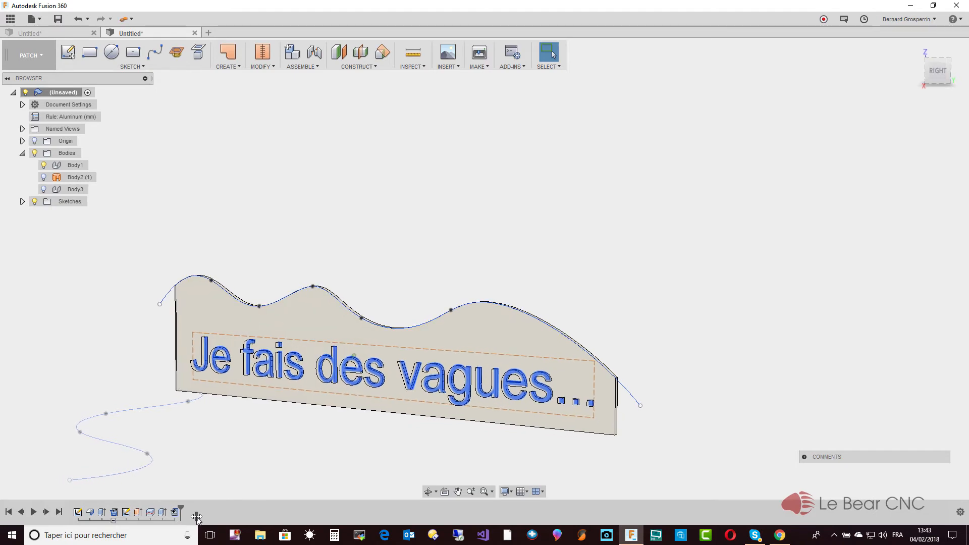
{"action": "left_click", "coordinate": [35, 201]}
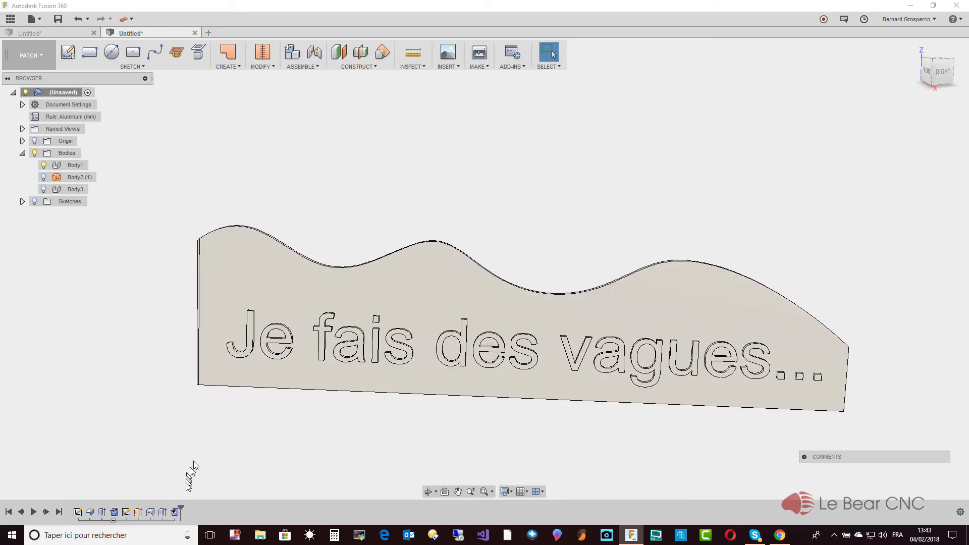
- Examine the Refold1 feature's options and its effect by moving the timeline marker to before and after it
{"action": "left_click", "coordinate": [176, 512]}
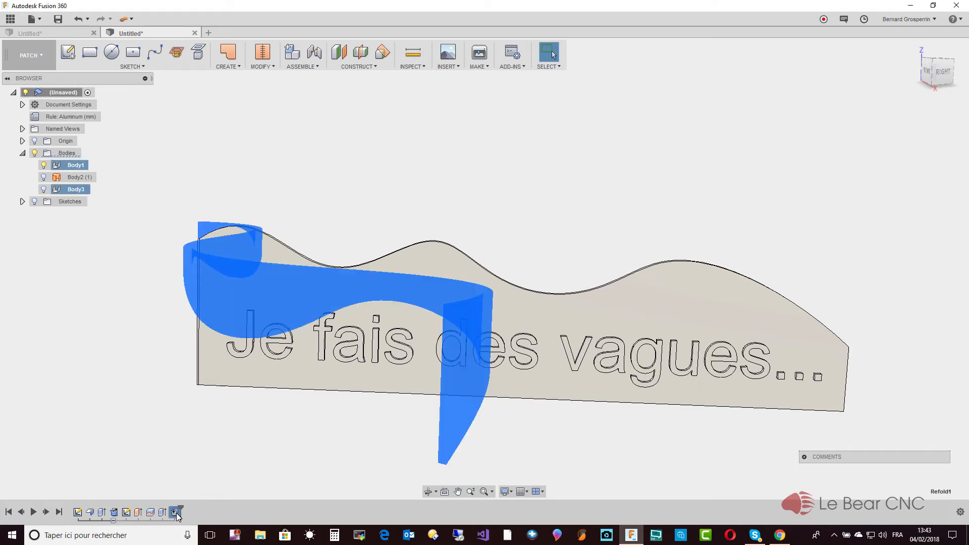
{"action": "right_click", "coordinate": [175, 513]}
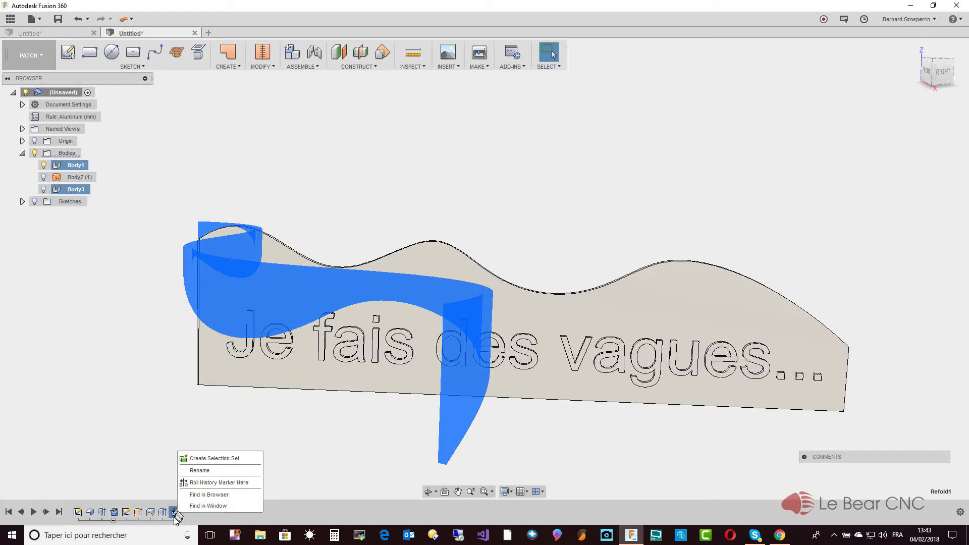
{"action": "left_click", "coordinate": [160, 469]}
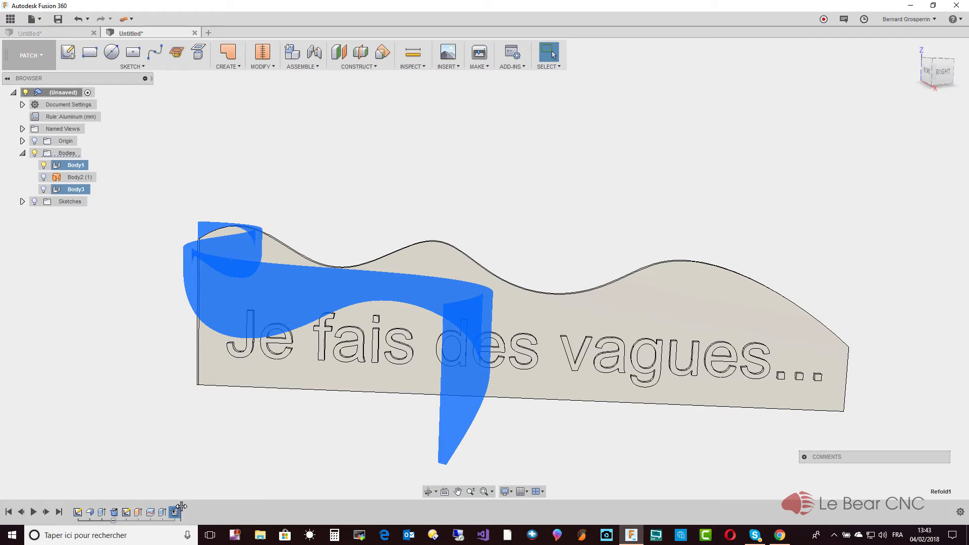
{"action": "left_click_drag", "start_coordinate": [185, 509], "coordinate": [175, 514]}
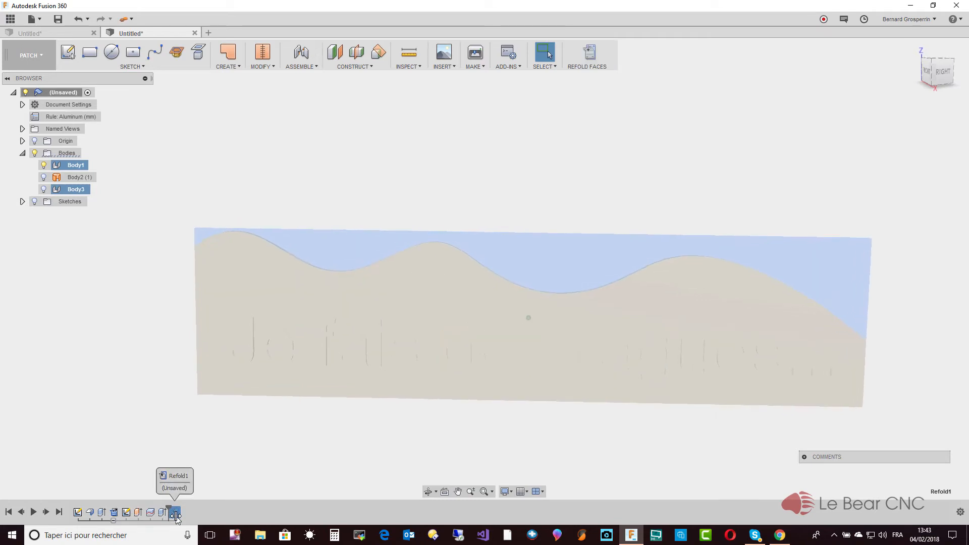
{"action": "right_click", "coordinate": [177, 515]}
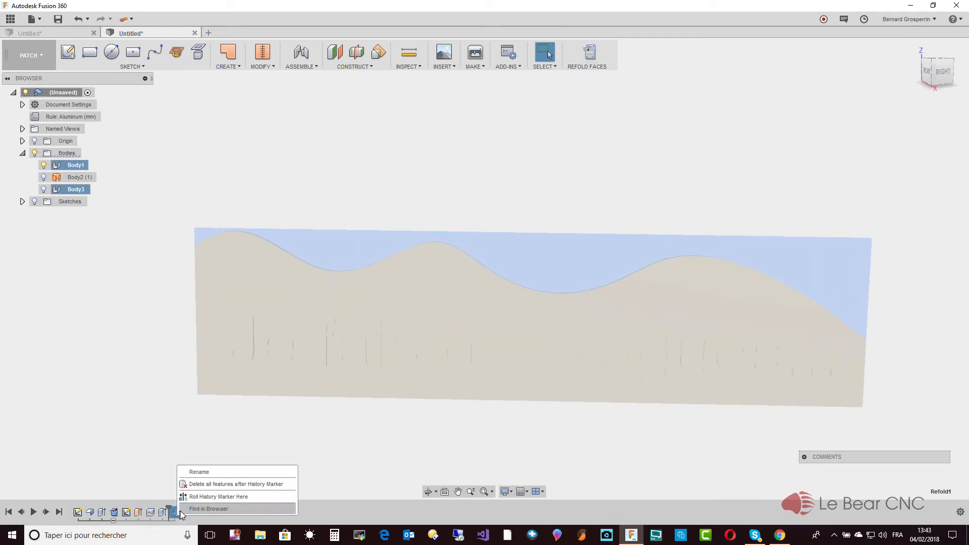
{"action": "left_click", "coordinate": [192, 498]}
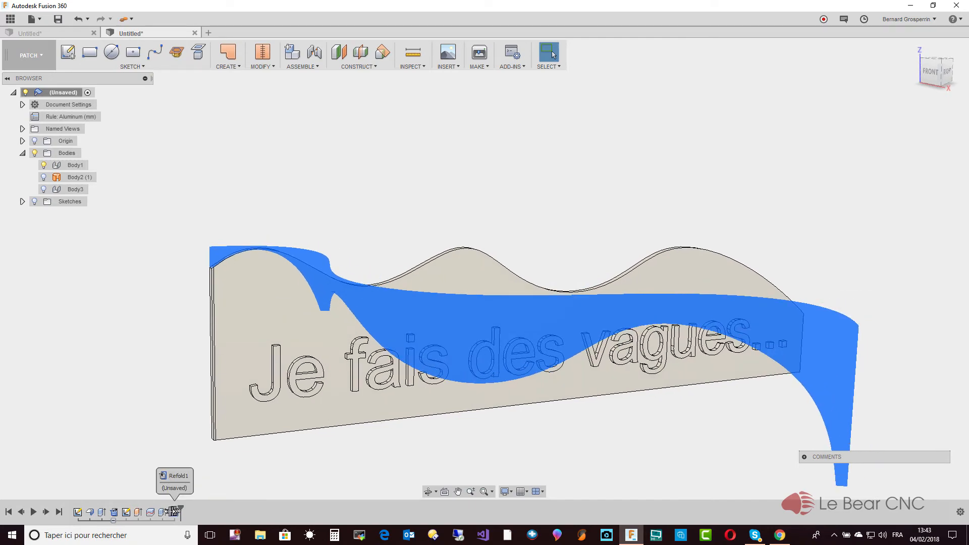
- Roll the timeline back to just before the Refold1 feature
{"action": "left_click_drag", "start_coordinate": [179, 512], "coordinate": [168, 512]}
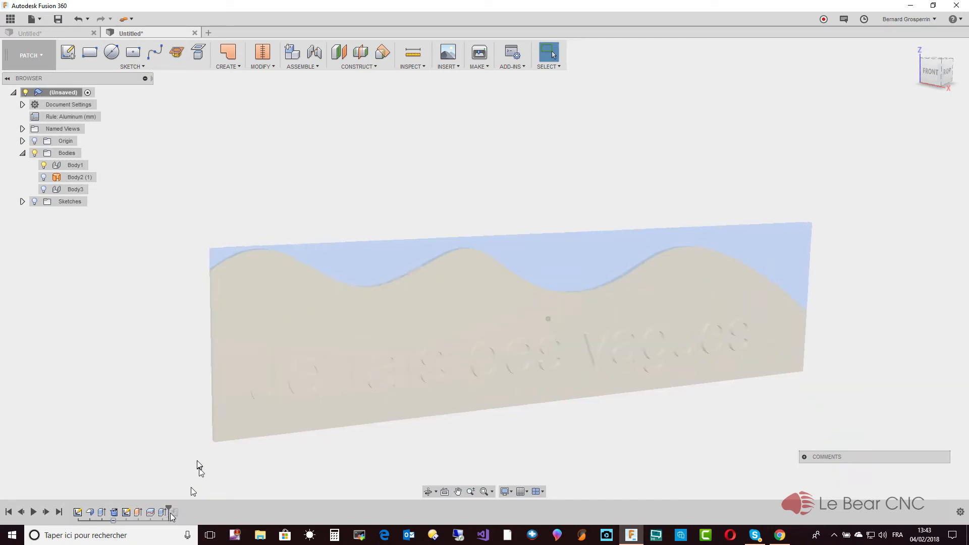
{"action": "scroll", "coordinate": [177, 325], "scroll_direction": "up", "scroll_amount": 3}
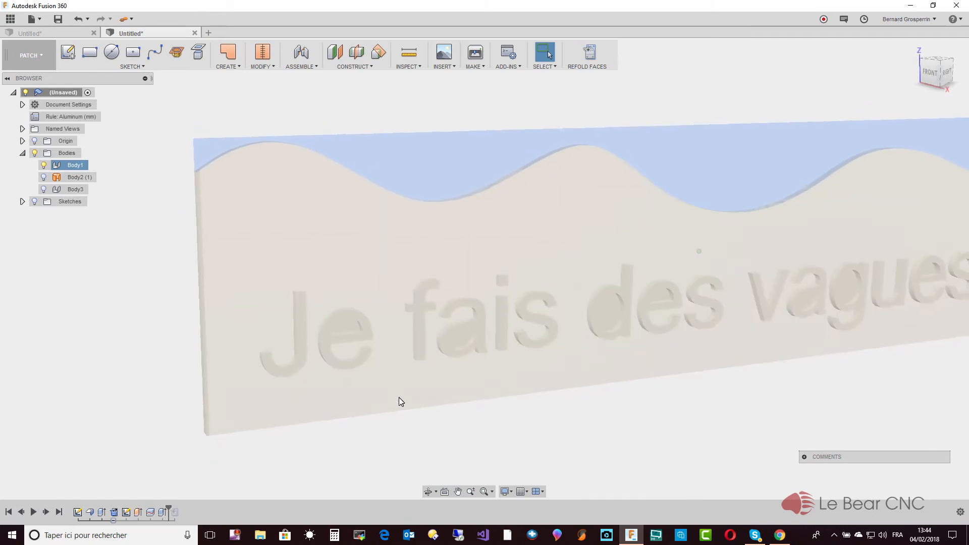
- Set the camera to Orthographic projection
{"action": "left_click", "coordinate": [360, 426]}
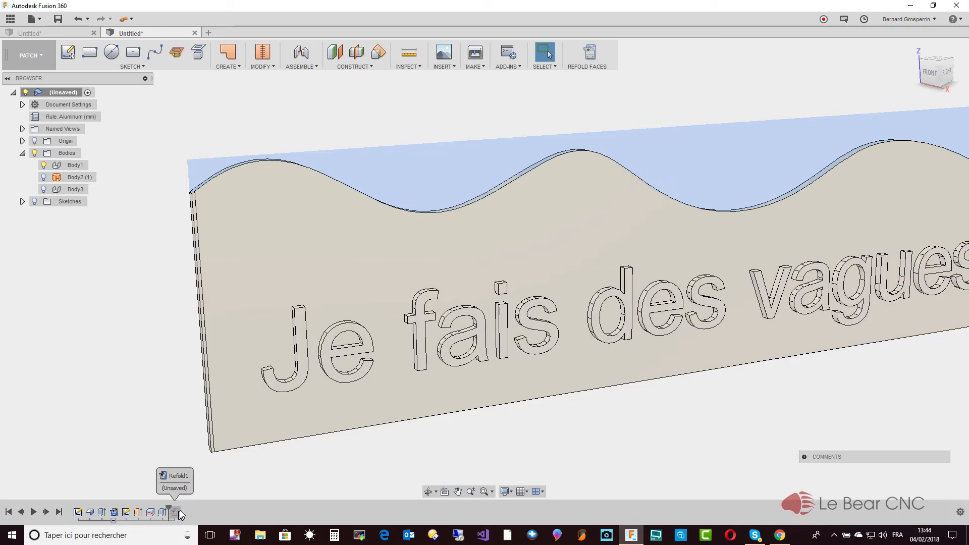
{"action": "left_click", "coordinate": [213, 428]}
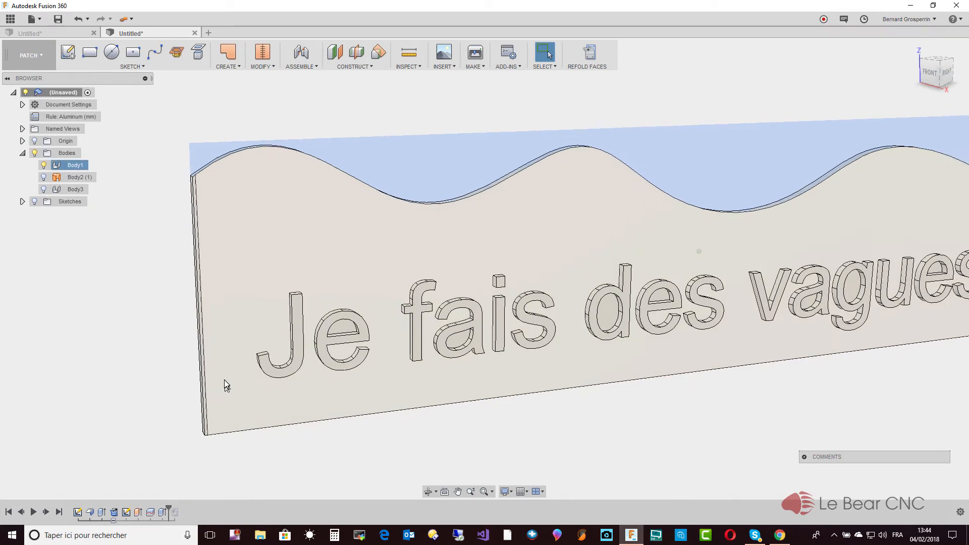
{"action": "left_click", "coordinate": [328, 431]}
{"action": "left_click", "coordinate": [511, 492]}
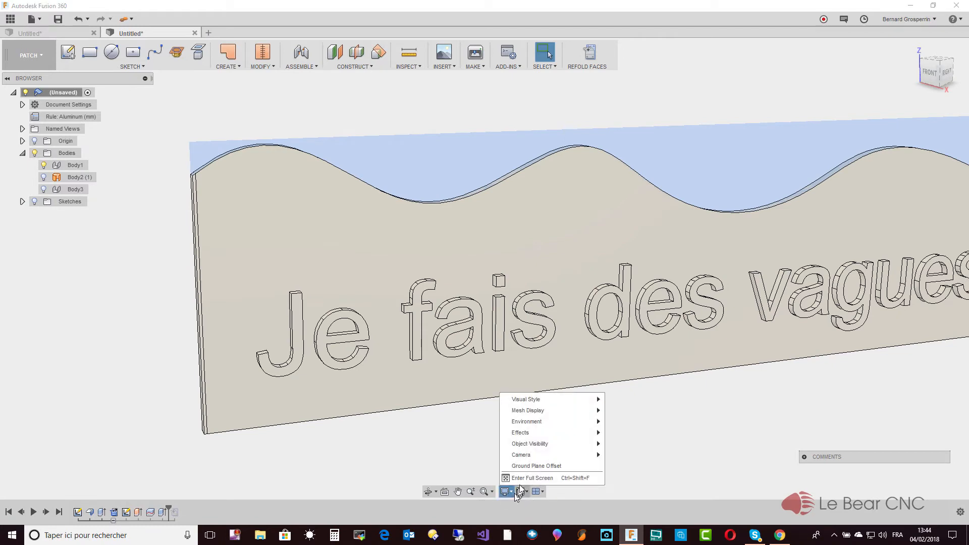
{"action": "mouse_move", "coordinate": [528, 457]}
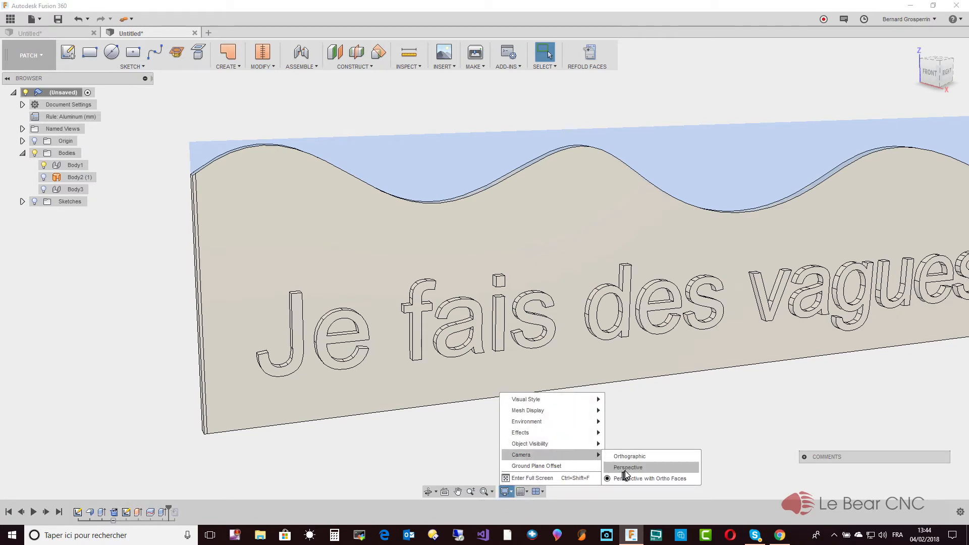
{"action": "left_click", "coordinate": [628, 456]}
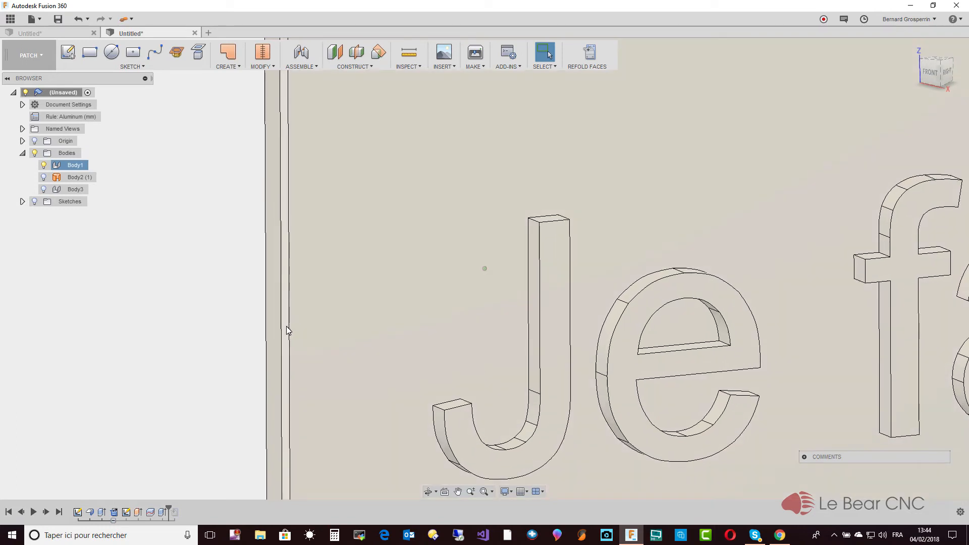
{"action": "left_click", "coordinate": [286, 327]}
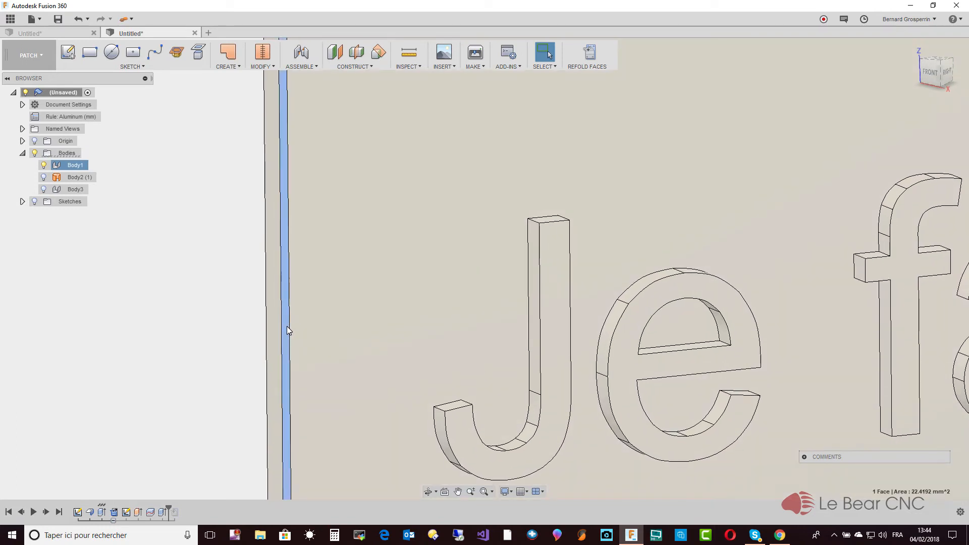
{"action": "right_click", "coordinate": [287, 327]}
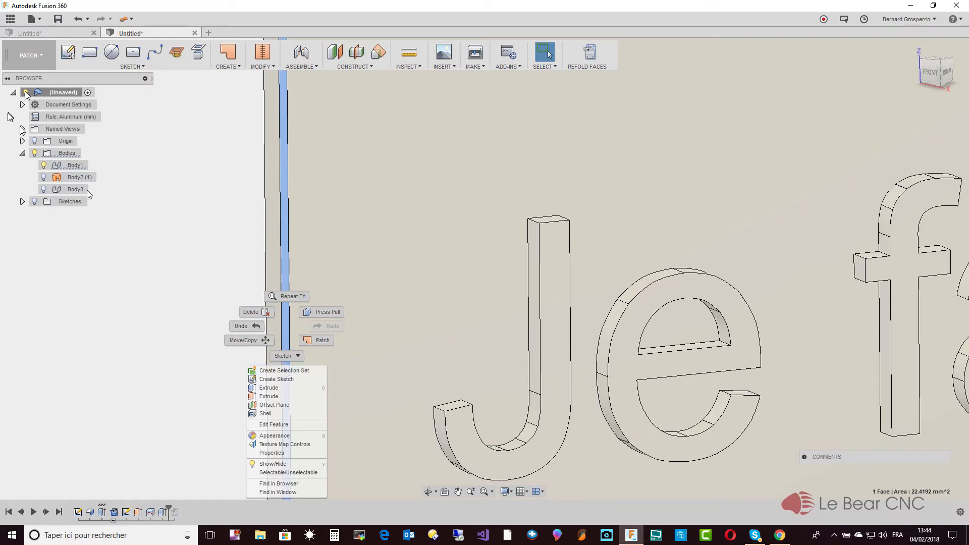
{"action": "left_click", "coordinate": [119, 212]}
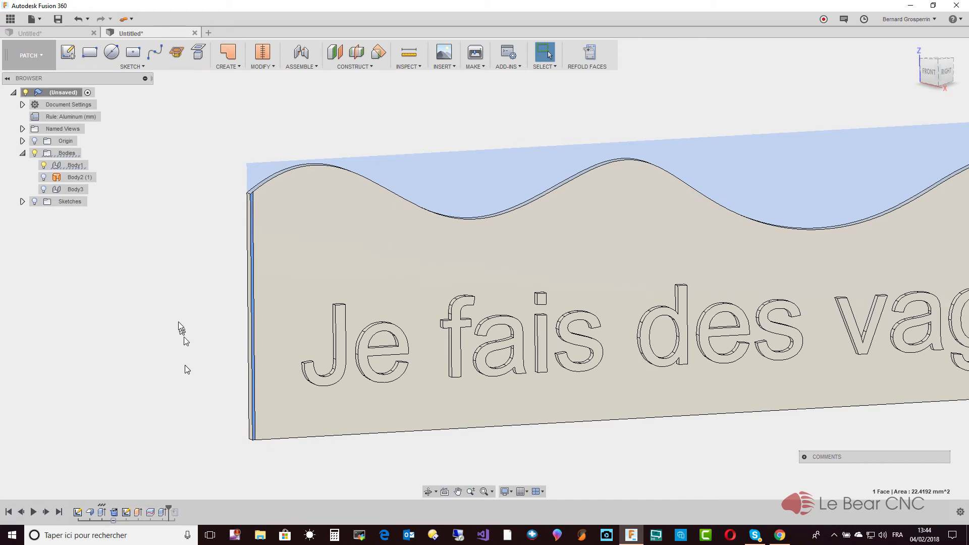
- Switch to the Sheet Metal workspace and compare the plate before and after the Refold1 feature
{"action": "left_click", "coordinate": [45, 57]}
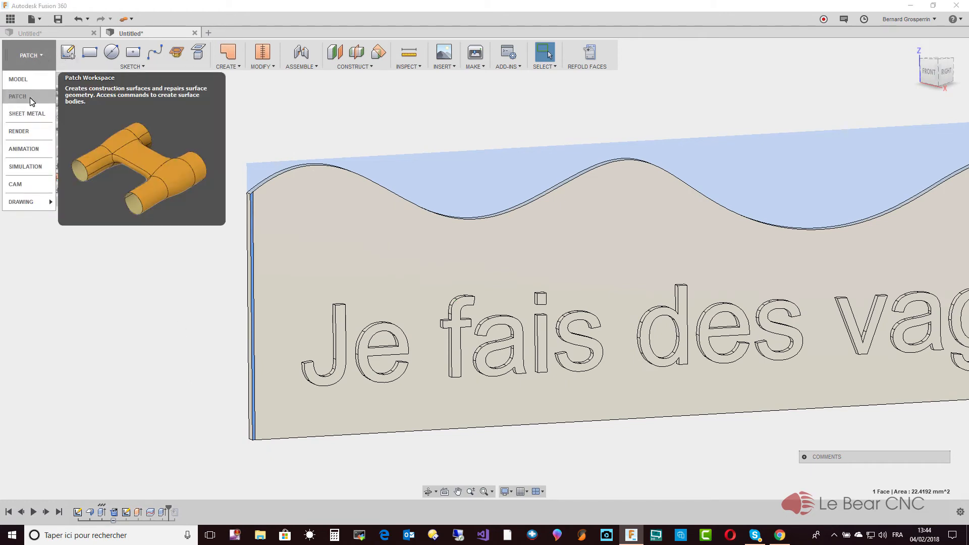
{"action": "left_click", "coordinate": [29, 114]}
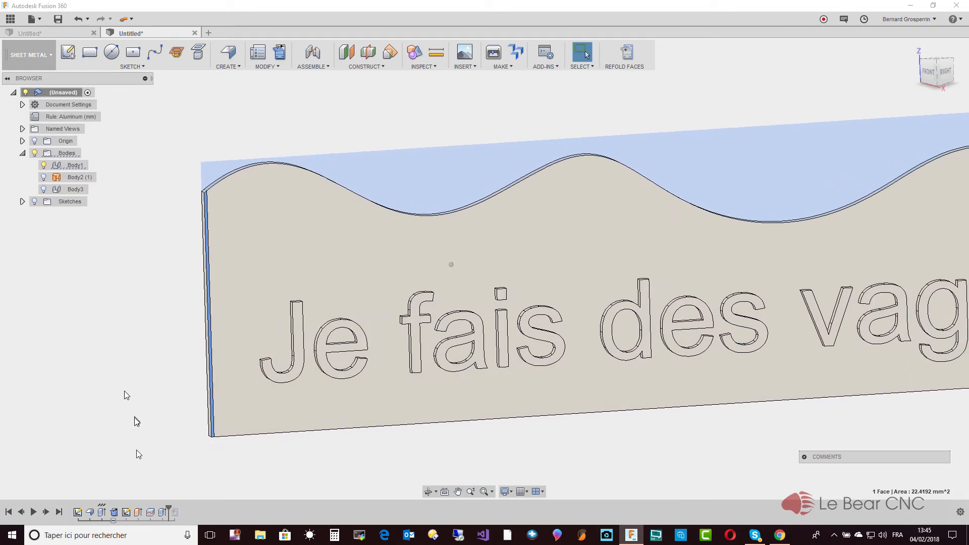
{"action": "left_click_drag", "start_coordinate": [167, 507], "coordinate": [183, 510]}
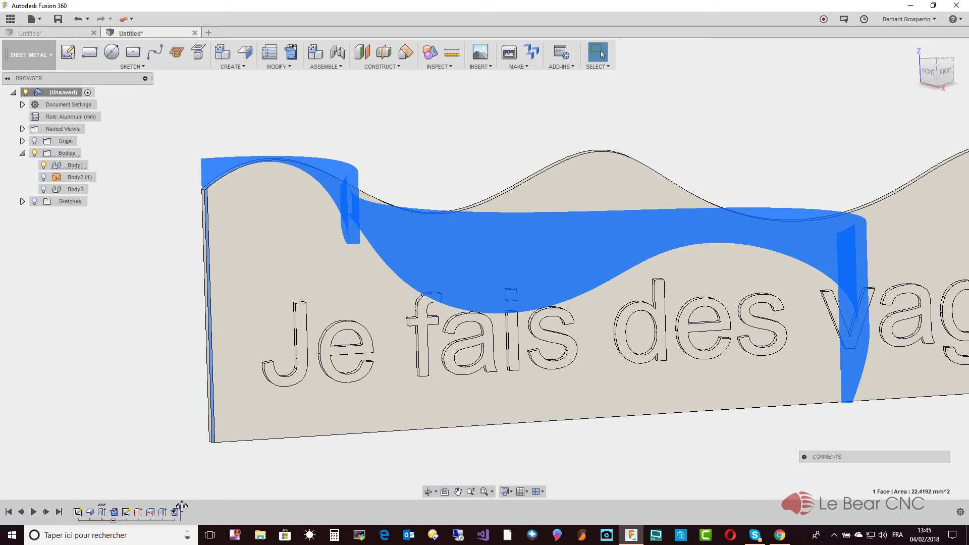
{"action": "left_click_drag", "start_coordinate": [181, 506], "coordinate": [171, 511]}
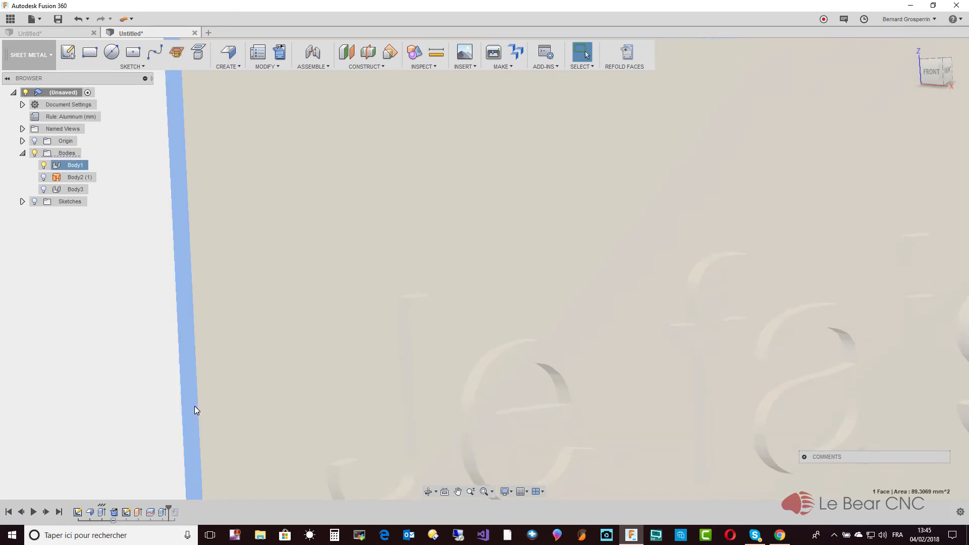
- Try to start a flange from the plate's narrow end face, refolding the design first, and cancel the command
{"action": "right_click", "coordinate": [195, 406]}
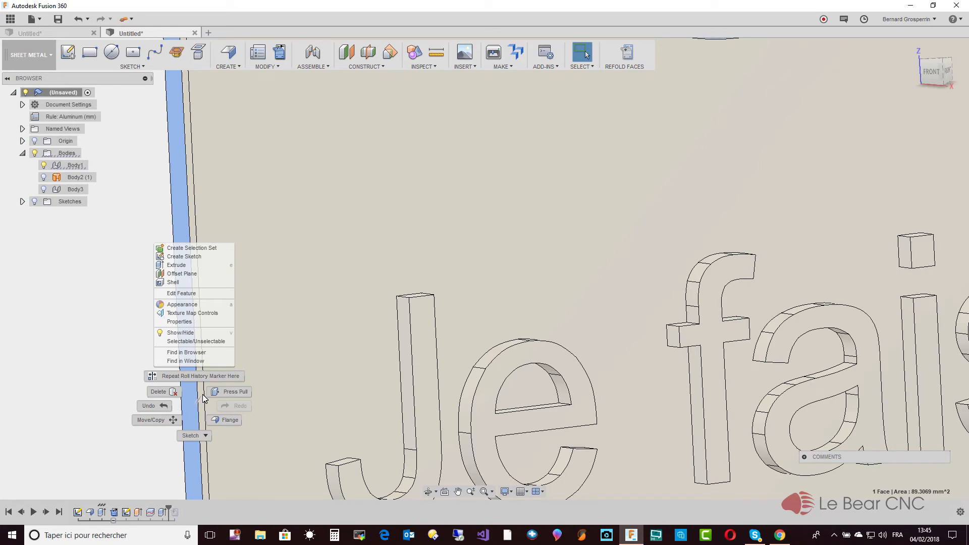
{"action": "left_click", "coordinate": [223, 427]}
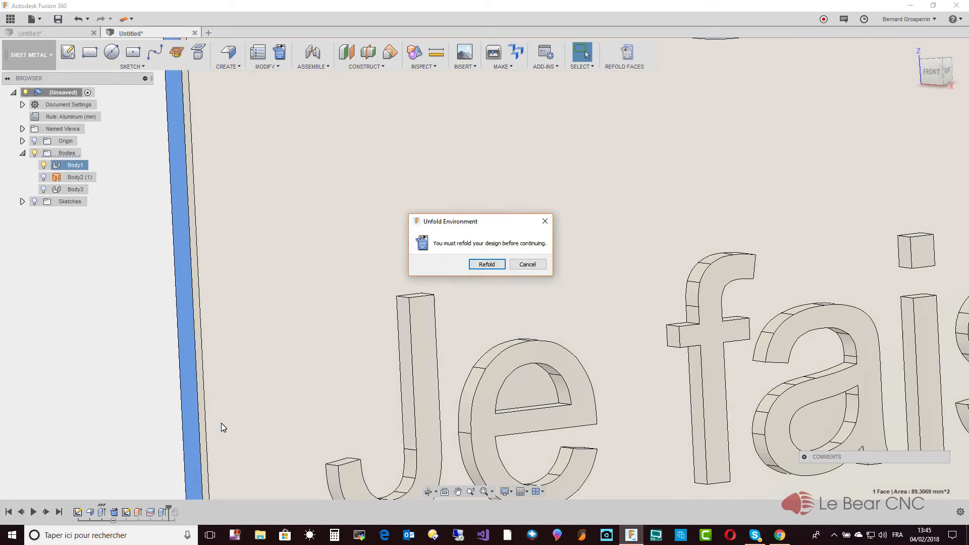
{"action": "left_click", "coordinate": [487, 265]}
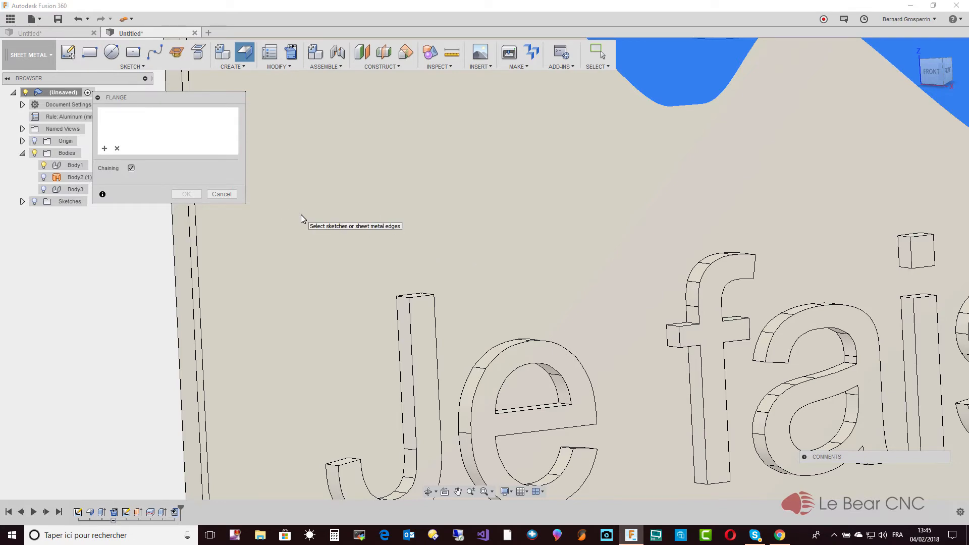
{"action": "scroll", "coordinate": [301, 218], "scroll_direction": "down", "scroll_amount": 2}
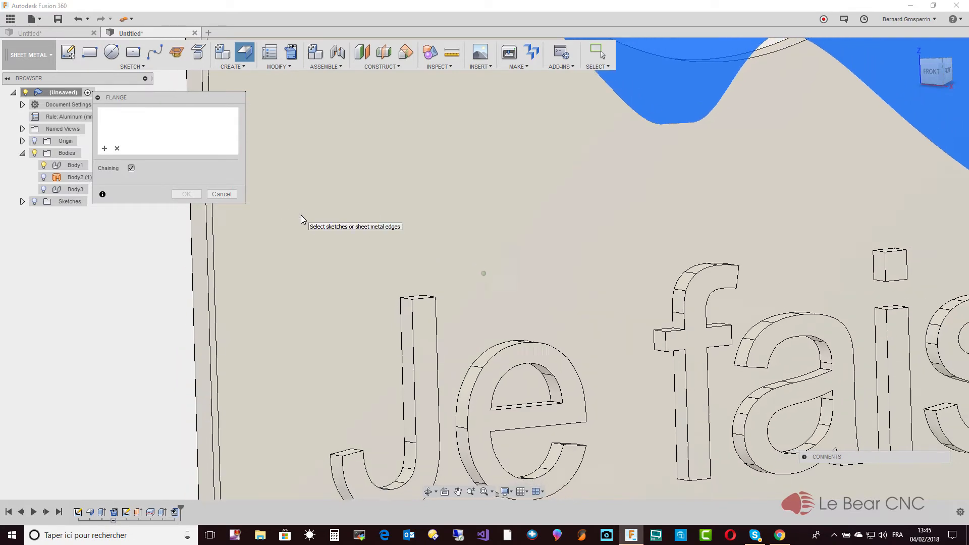
{"action": "scroll", "coordinate": [301, 219], "scroll_direction": "down", "scroll_amount": 5}
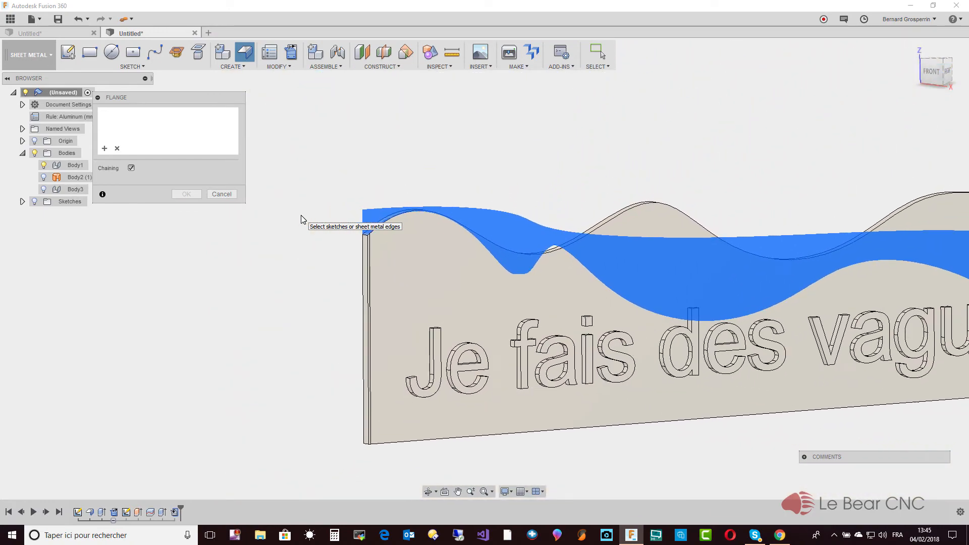
{"action": "scroll", "coordinate": [301, 218], "scroll_direction": "down", "scroll_amount": 4}
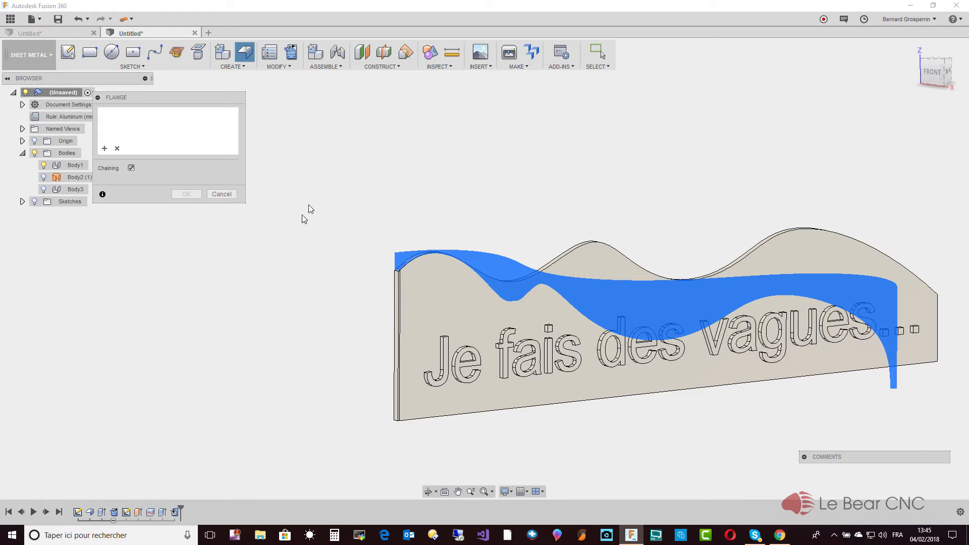
{"action": "left_click", "coordinate": [222, 195]}
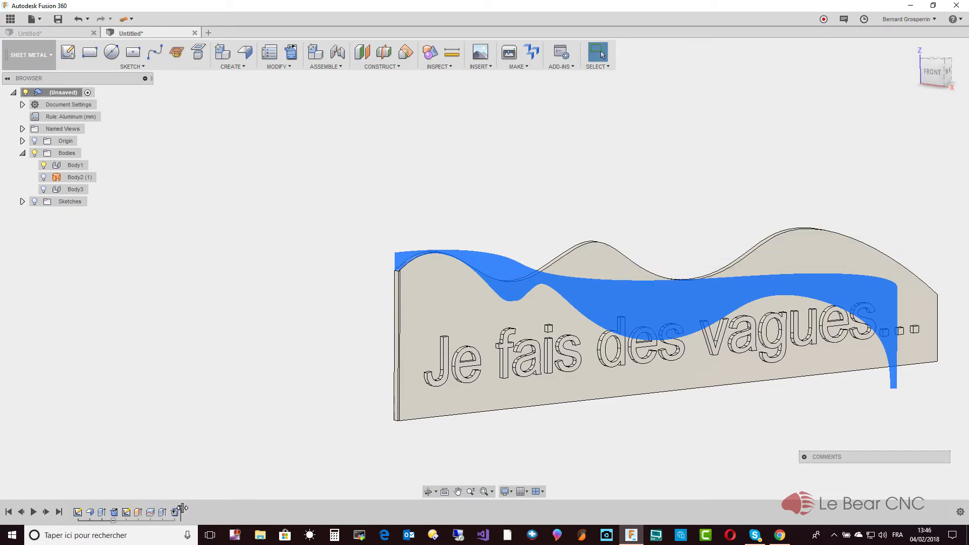
- Roll the timeline back before Extrude3, delete that splitting surface feature, and roll forward to the end of the timeline
{"action": "left_click_drag", "start_coordinate": [183, 508], "coordinate": [128, 515]}
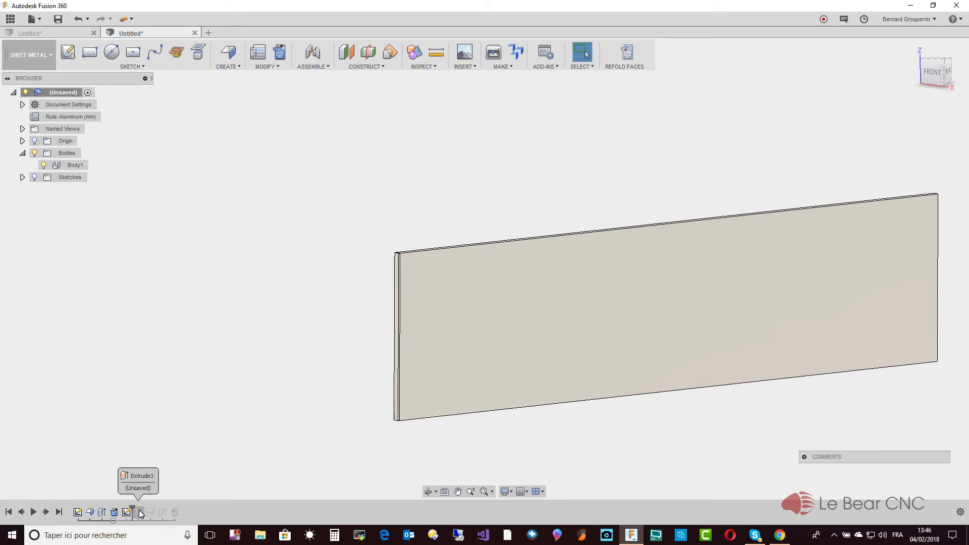
{"action": "left_click", "coordinate": [140, 512]}
{"action": "right_click", "coordinate": [140, 513]}
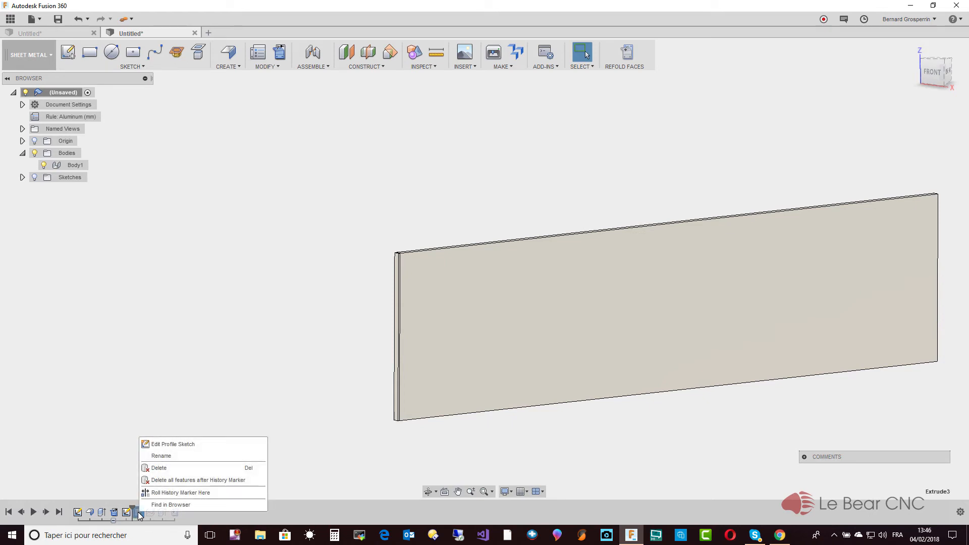
{"action": "left_click", "coordinate": [160, 468]}
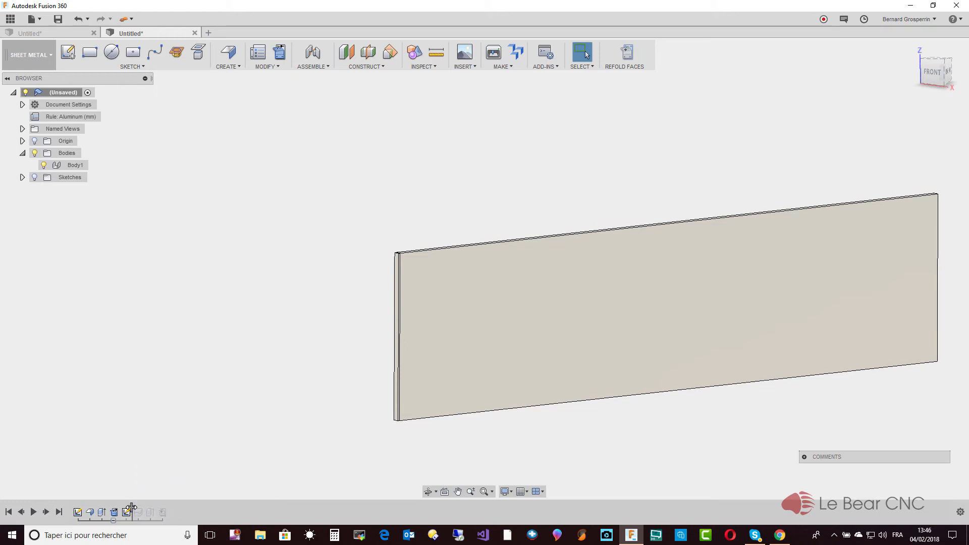
{"action": "left_click_drag", "start_coordinate": [131, 507], "coordinate": [166, 512]}
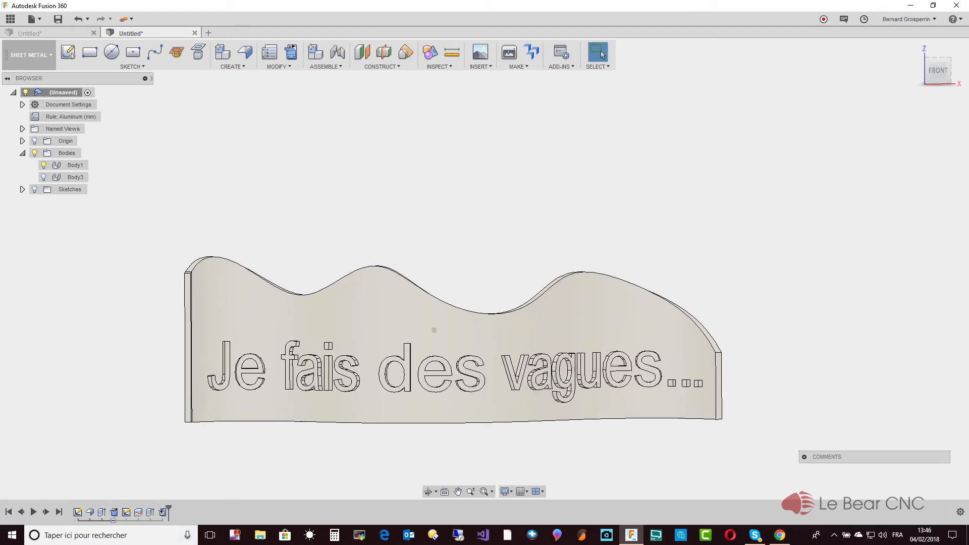
- Apply the Paint - Enamel Glossy (Red) appearance to the whole wavy plate body
{"action": "middle_click_drag", "start_coordinate": [28, 419], "coordinate": [165, 467], "text": "shift"}
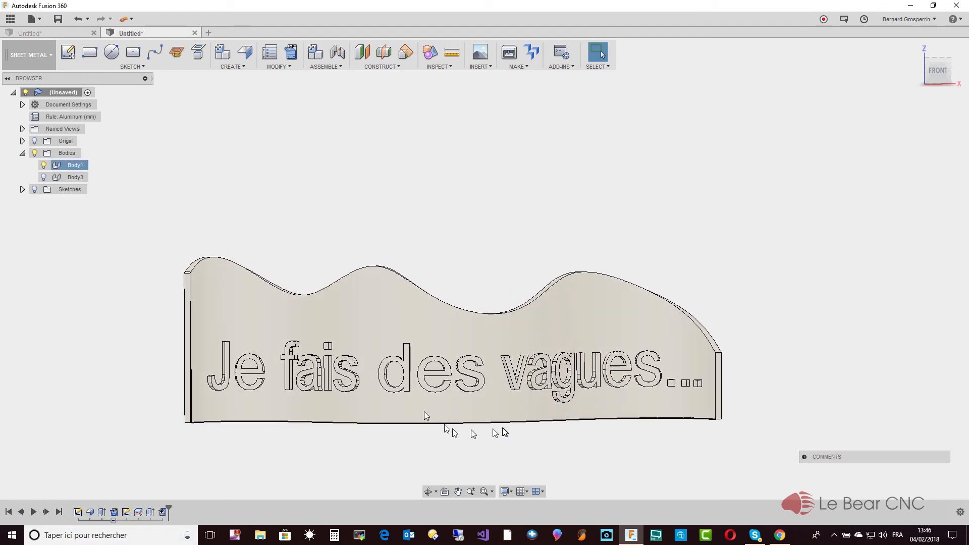
{"action": "middle_click_drag", "start_coordinate": [478, 435], "coordinate": [450, 379], "text": "shift"}
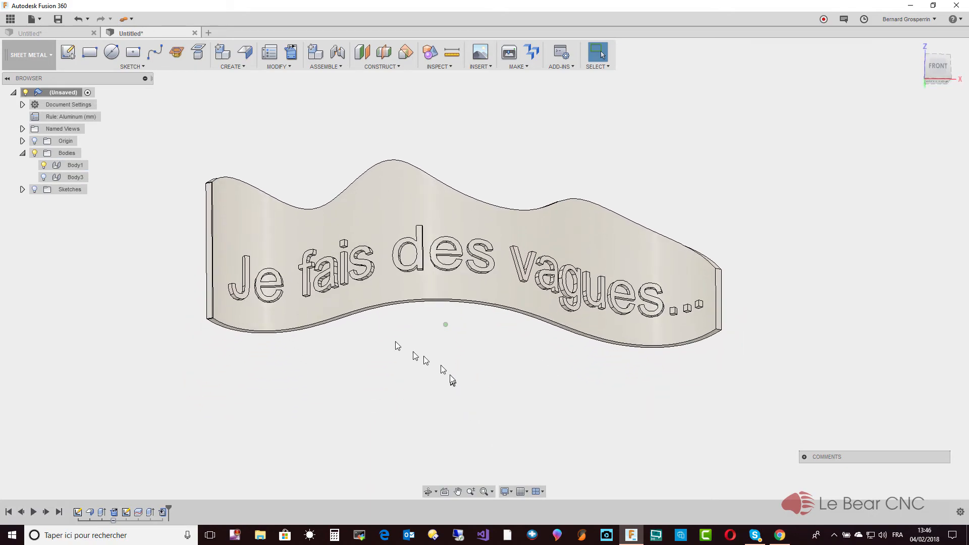
{"action": "middle_click_drag", "start_coordinate": [671, 301], "coordinate": [634, 307], "text": "shift"}
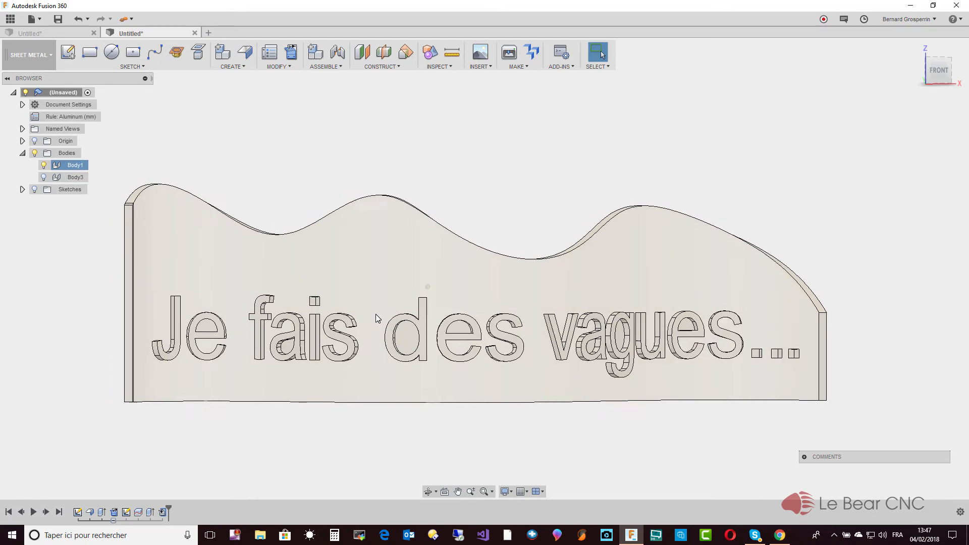
{"action": "left_click", "coordinate": [386, 285]}
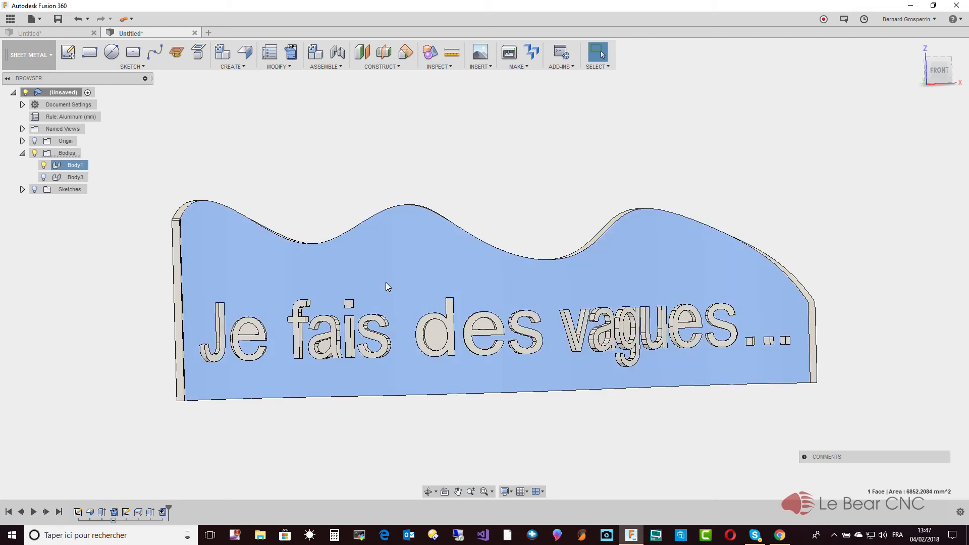
{"action": "right_click", "coordinate": [386, 285]}
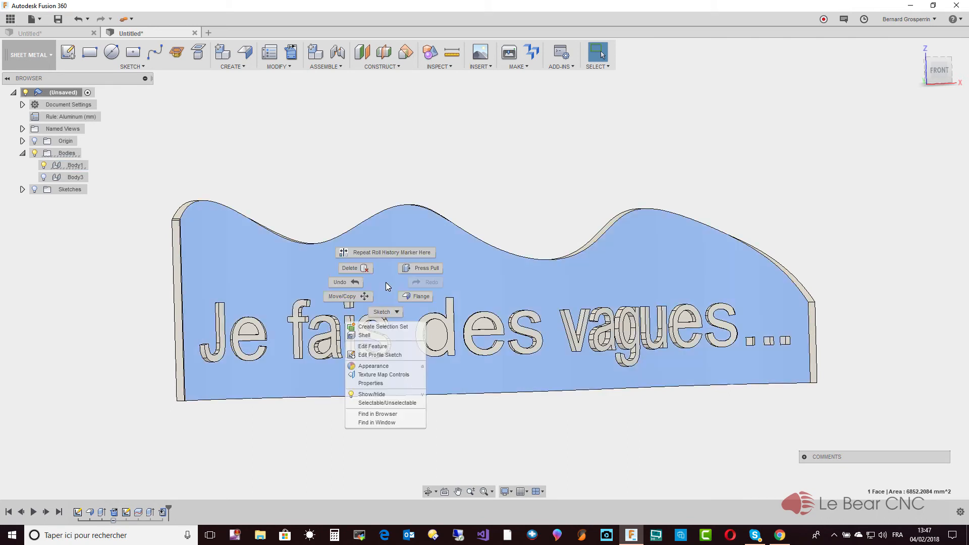
{"action": "left_click", "coordinate": [374, 367]}
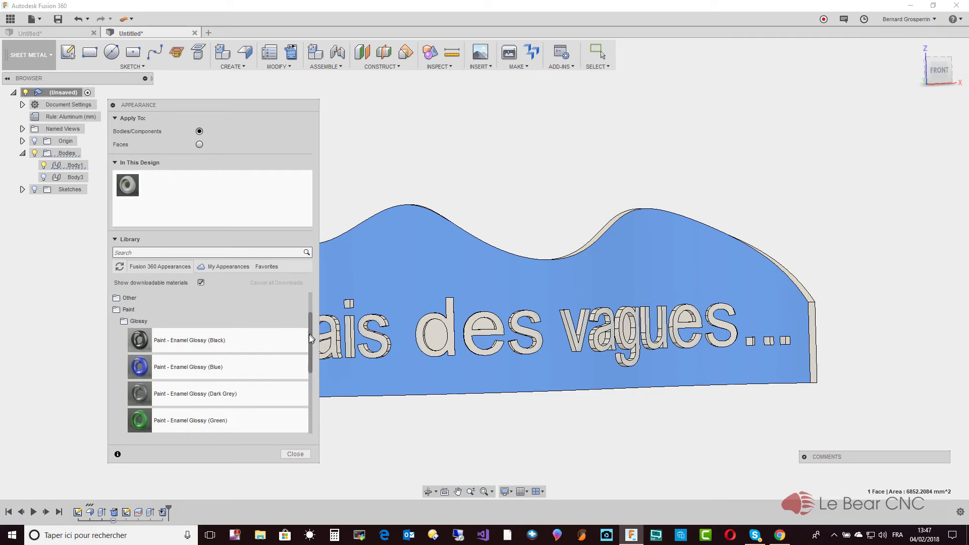
{"action": "left_click_drag", "start_coordinate": [310, 337], "coordinate": [308, 379]}
{"action": "mouse_move", "coordinate": [200, 361]}
{"action": "left_mouse_down"}
{"action": "mouse_move", "coordinate": [355, 376]}
{"action": "mouse_move", "coordinate": [422, 347]}
{"action": "mouse_move", "coordinate": [432, 331]}
{"action": "left_mouse_up"}
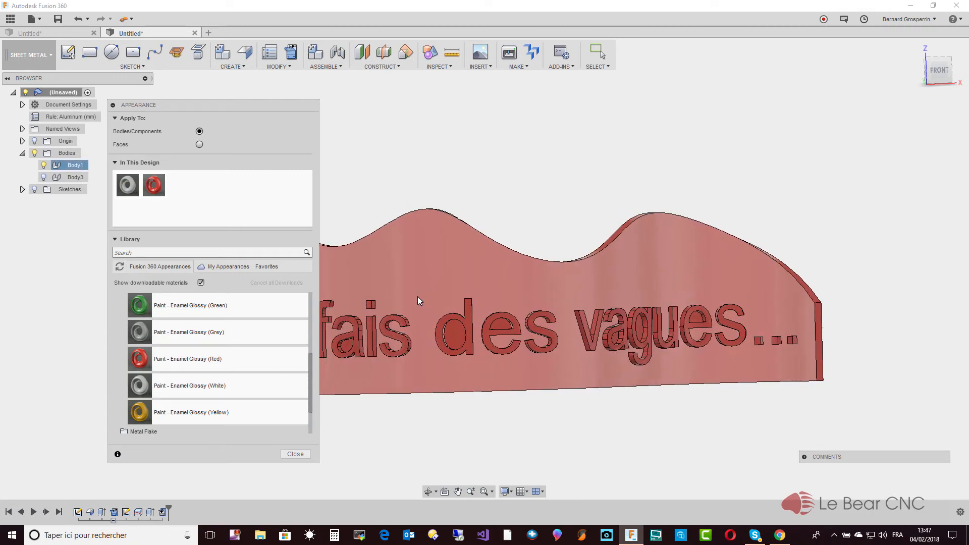
- Switch appearance application to faces and apply Paint - Enamel Glossy (White) to the front faces of the letters "Je"
{"action": "scroll", "coordinate": [416, 295], "scroll_direction": "down", "scroll_amount": 5}
{"action": "middle_click_drag", "start_coordinate": [419, 292], "coordinate": [397, 262], "text": "shift"}
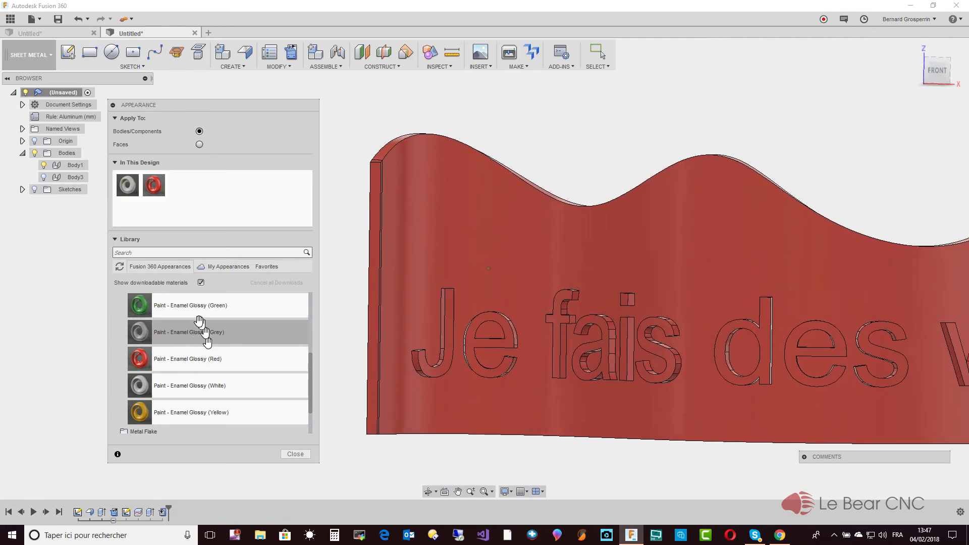
{"action": "left_click", "coordinate": [199, 145]}
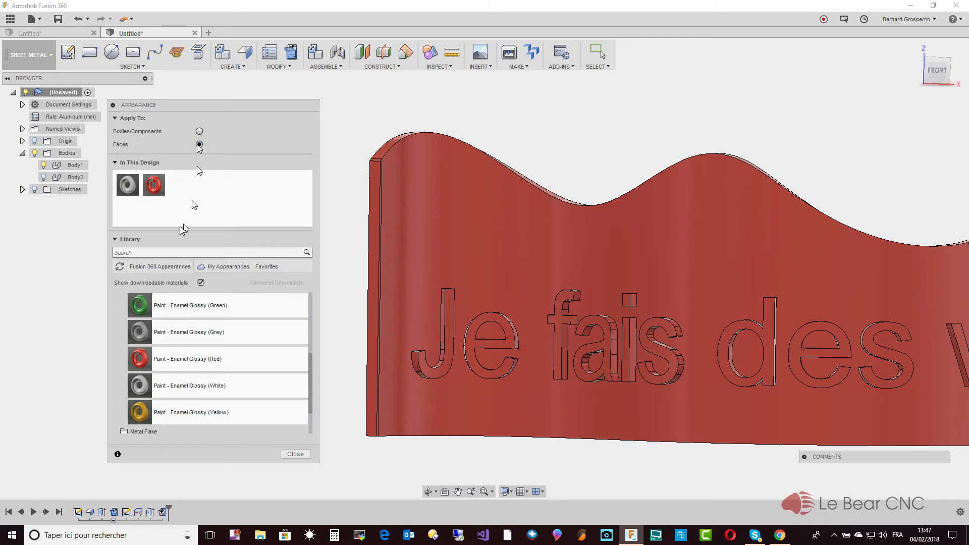
{"action": "mouse_move", "coordinate": [183, 387]}
{"action": "left_mouse_down"}
{"action": "mouse_move", "coordinate": [249, 395]}
{"action": "mouse_move", "coordinate": [413, 389]}
{"action": "mouse_move", "coordinate": [436, 372]}
{"action": "left_mouse_up"}
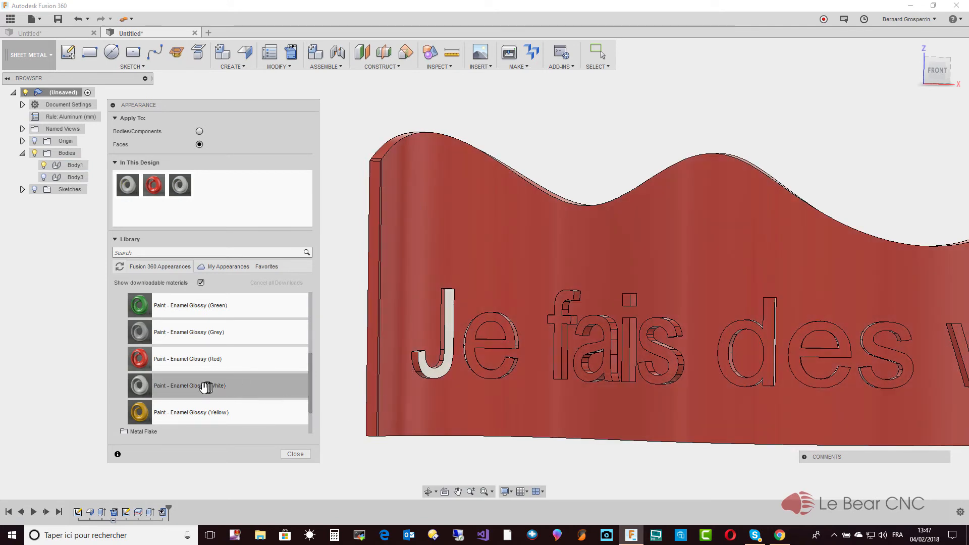
{"action": "mouse_move", "coordinate": [210, 390]}
{"action": "left_mouse_down"}
{"action": "mouse_move", "coordinate": [420, 410]}
{"action": "mouse_move", "coordinate": [503, 384]}
{"action": "mouse_move", "coordinate": [498, 374]}
{"action": "left_mouse_up"}
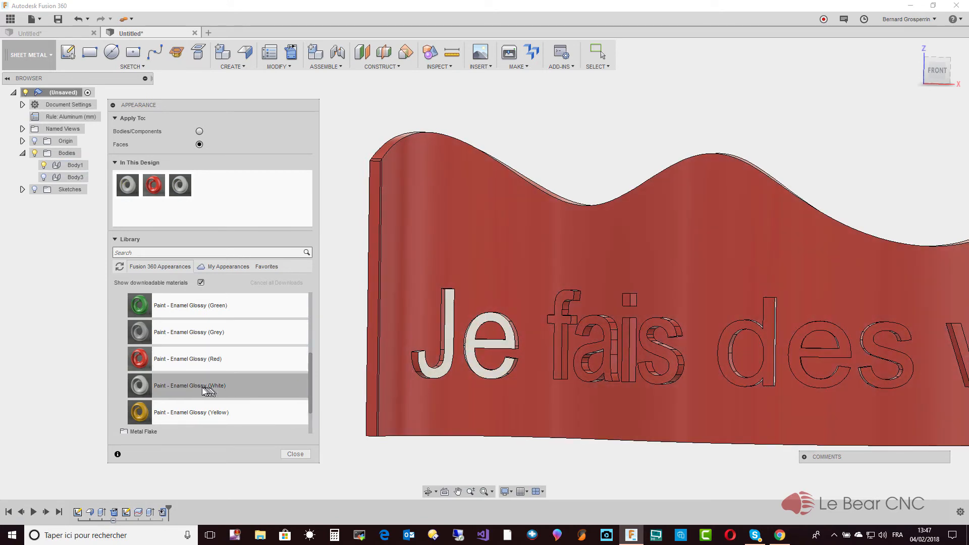
- Apply Paint - Enamel Glossy (White) to the front faces of the word "fais", including the dot of the i
{"action": "mouse_move", "coordinate": [204, 388]}
{"action": "left_mouse_down"}
{"action": "mouse_move", "coordinate": [545, 404]}
{"action": "mouse_move", "coordinate": [568, 393]}
{"action": "mouse_move", "coordinate": [571, 374]}
{"action": "mouse_move", "coordinate": [558, 368]}
{"action": "left_mouse_up"}
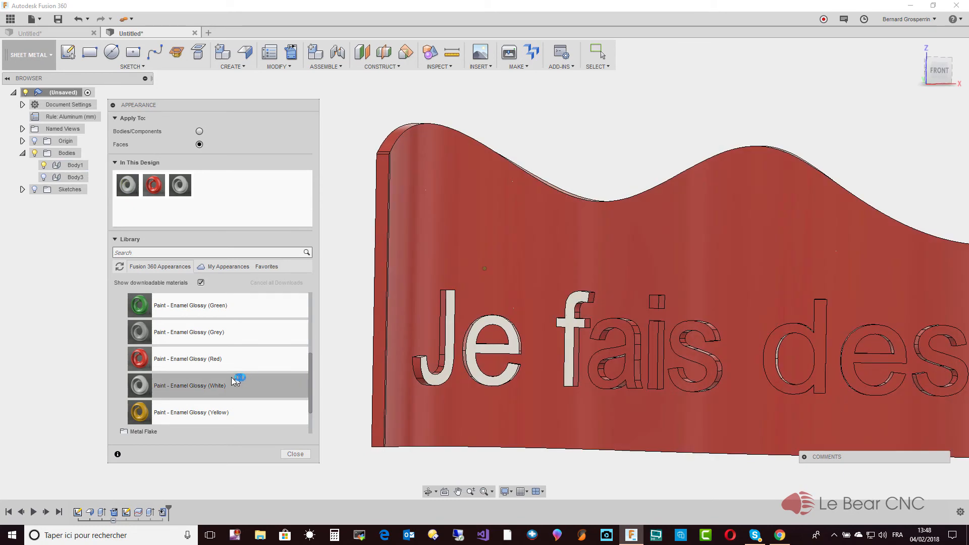
{"action": "mouse_move", "coordinate": [195, 384]}
{"action": "left_mouse_down"}
{"action": "mouse_move", "coordinate": [471, 435]}
{"action": "mouse_move", "coordinate": [581, 419]}
{"action": "mouse_move", "coordinate": [604, 384]}
{"action": "left_mouse_up"}
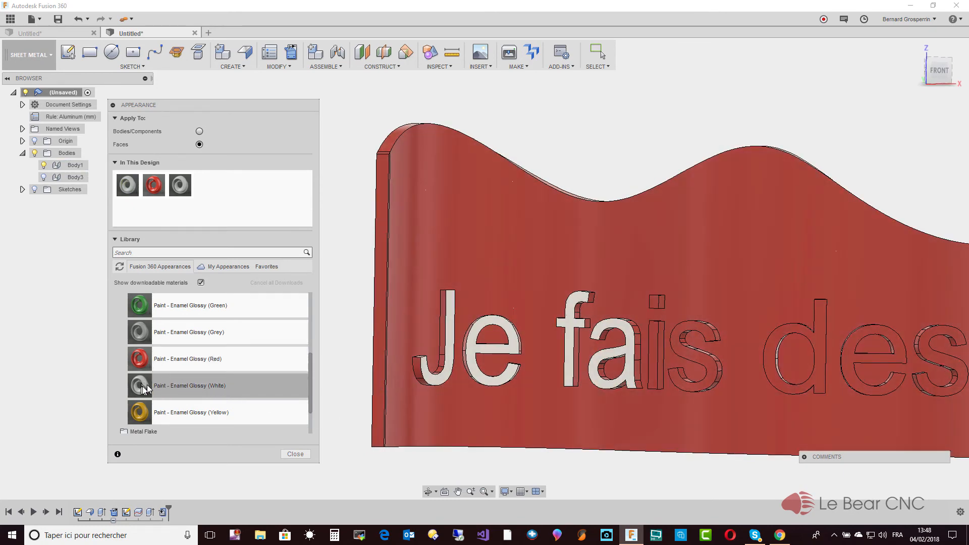
{"action": "left_click_drag", "start_coordinate": [144, 387], "coordinate": [650, 362]}
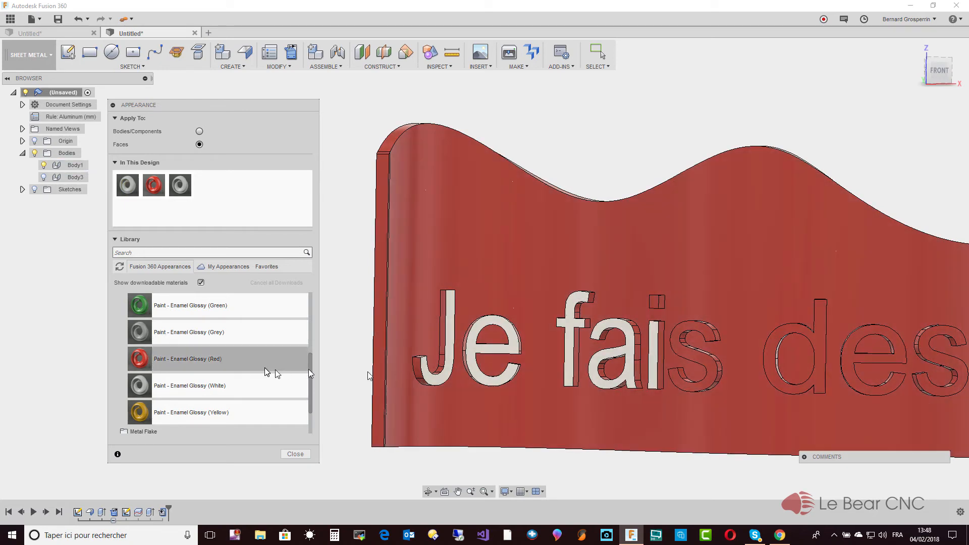
{"action": "left_click_drag", "start_coordinate": [235, 390], "coordinate": [657, 299]}
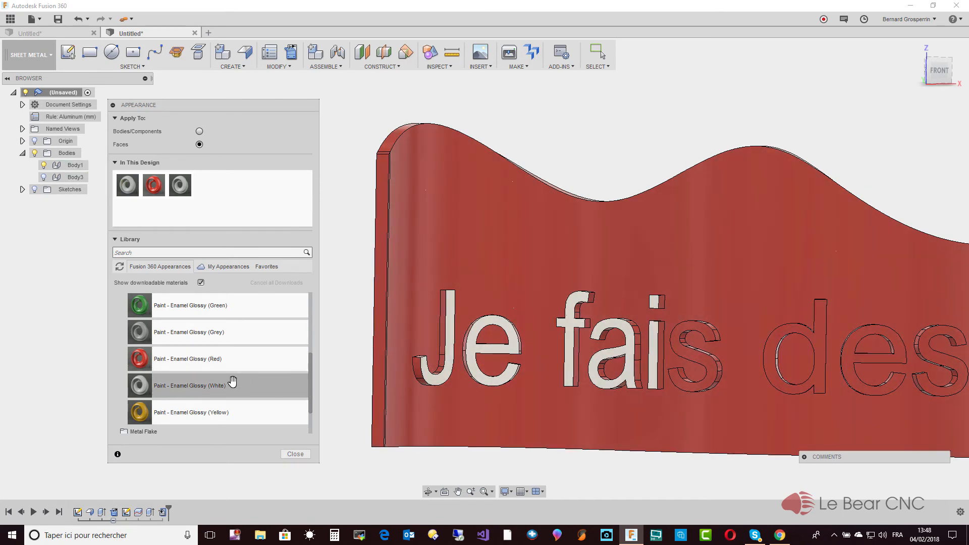
{"action": "left_click_drag", "start_coordinate": [229, 386], "coordinate": [692, 385]}
- Apply Paint - Enamel Glossy (White) to the front faces of the three letters in "des"
{"action": "middle_click_drag", "start_coordinate": [693, 386], "coordinate": [275, 323]}
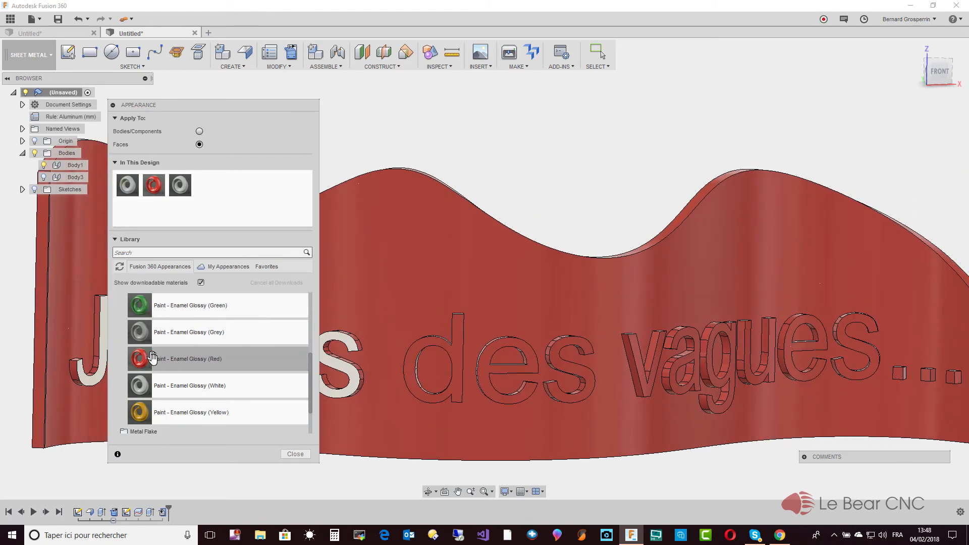
{"action": "left_click_drag", "start_coordinate": [176, 386], "coordinate": [429, 398]}
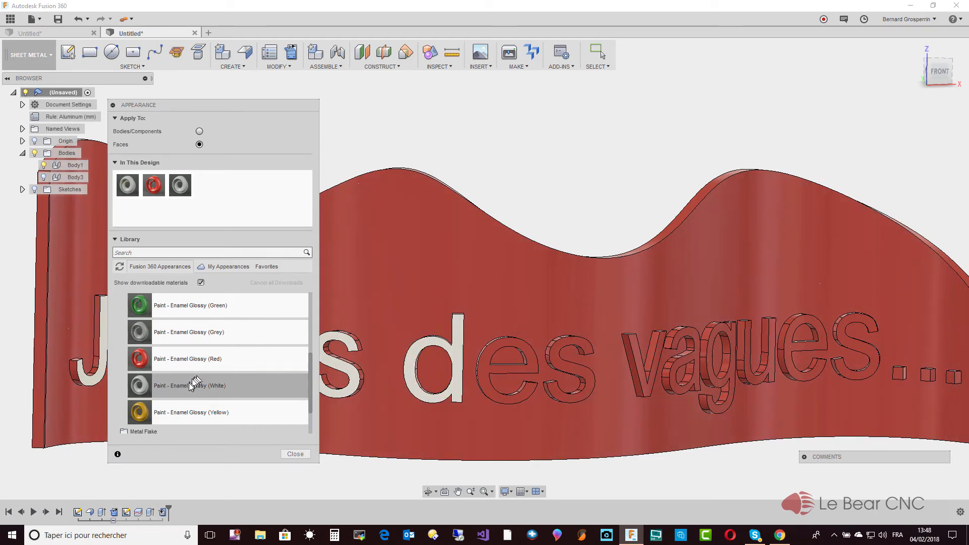
{"action": "left_click_drag", "start_coordinate": [195, 385], "coordinate": [488, 393]}
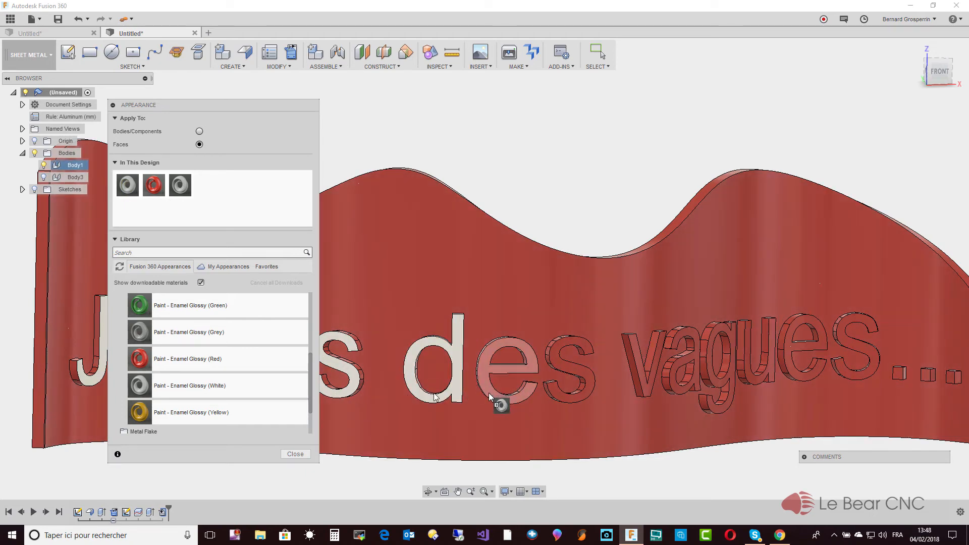
{"action": "left_click_drag", "start_coordinate": [181, 385], "coordinate": [589, 385]}
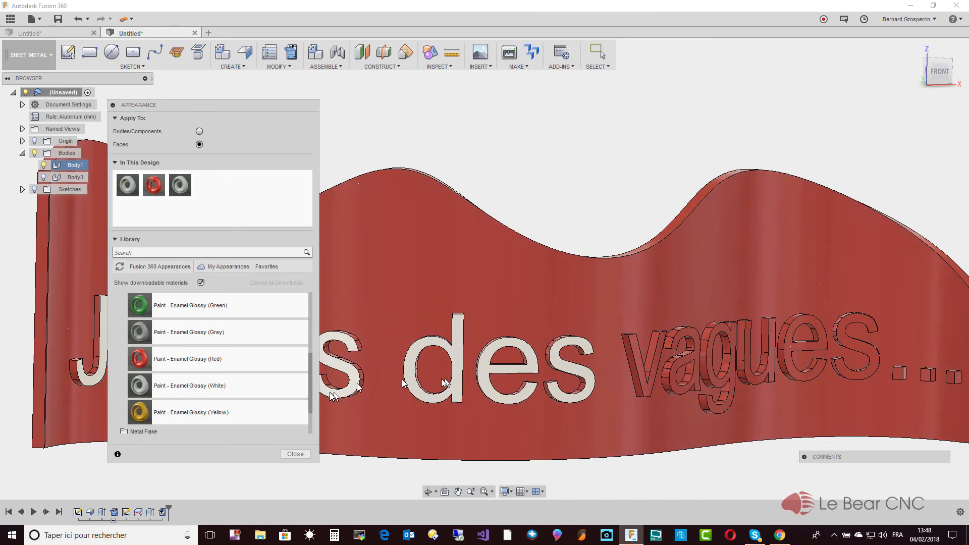
- Apply Paint - Enamel Glossy (White) to the front face of each letter in "vagues"
{"action": "left_click_drag", "start_coordinate": [205, 385], "coordinate": [647, 386]}
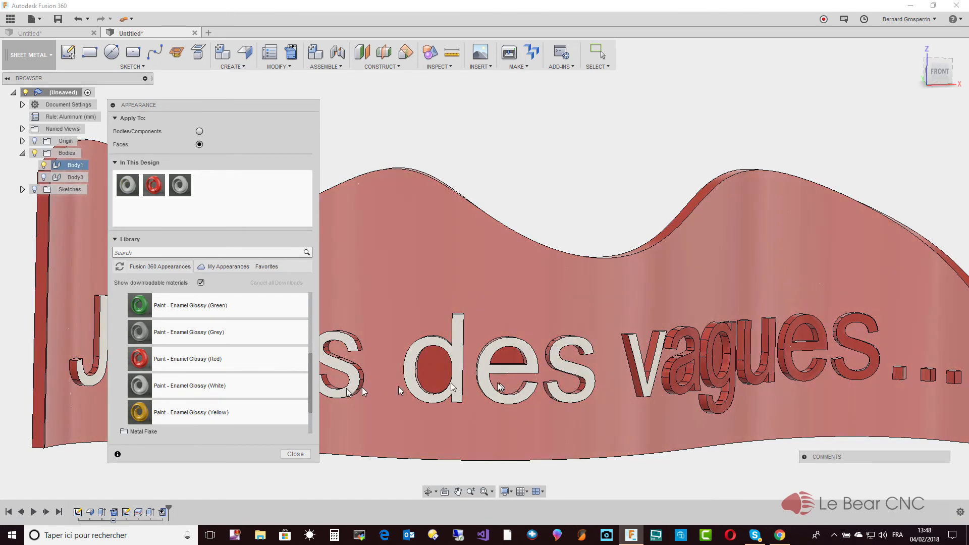
{"action": "left_click_drag", "start_coordinate": [260, 396], "coordinate": [680, 389]}
{"action": "left_click_drag", "start_coordinate": [222, 386], "coordinate": [719, 409]}
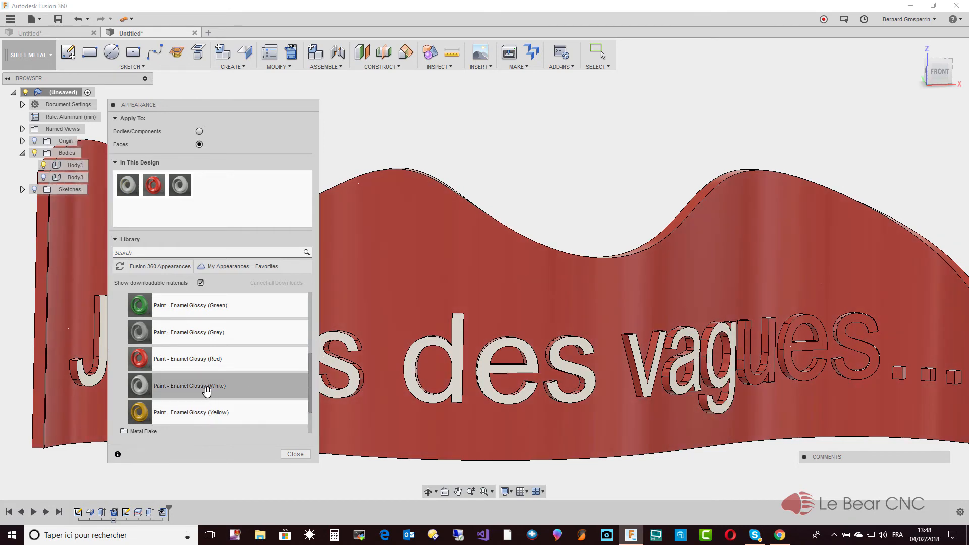
{"action": "left_click_drag", "start_coordinate": [207, 389], "coordinate": [756, 378]}
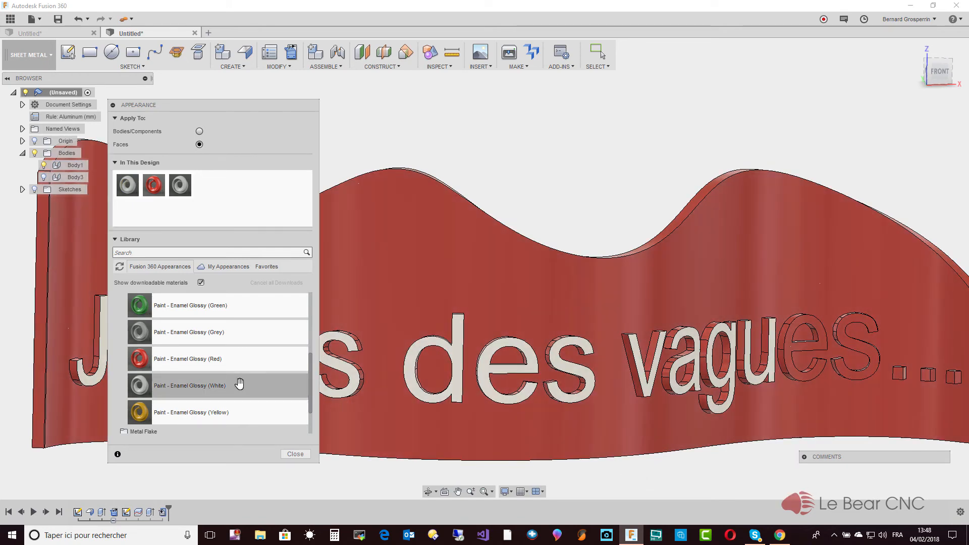
{"action": "left_click_drag", "start_coordinate": [234, 385], "coordinate": [817, 371]}
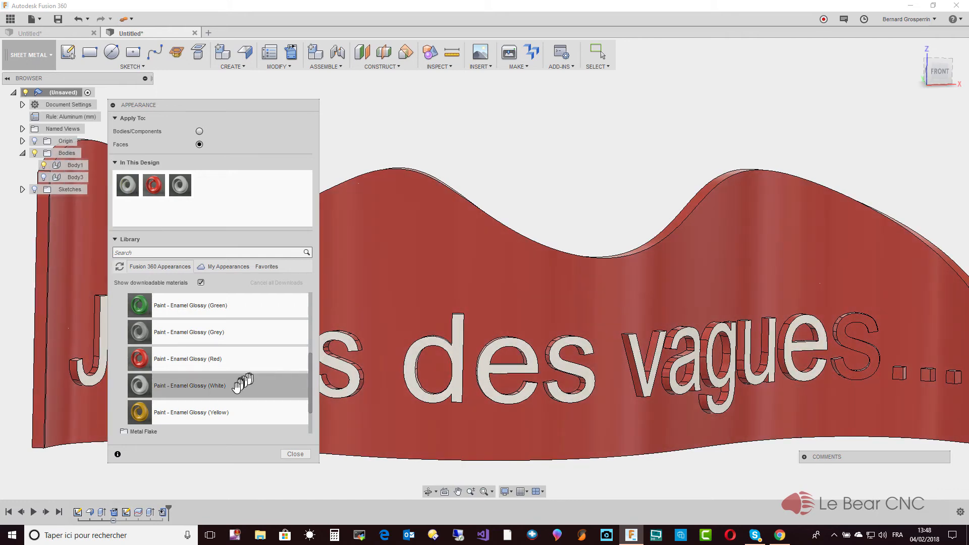
{"action": "left_click_drag", "start_coordinate": [243, 384], "coordinate": [855, 375]}
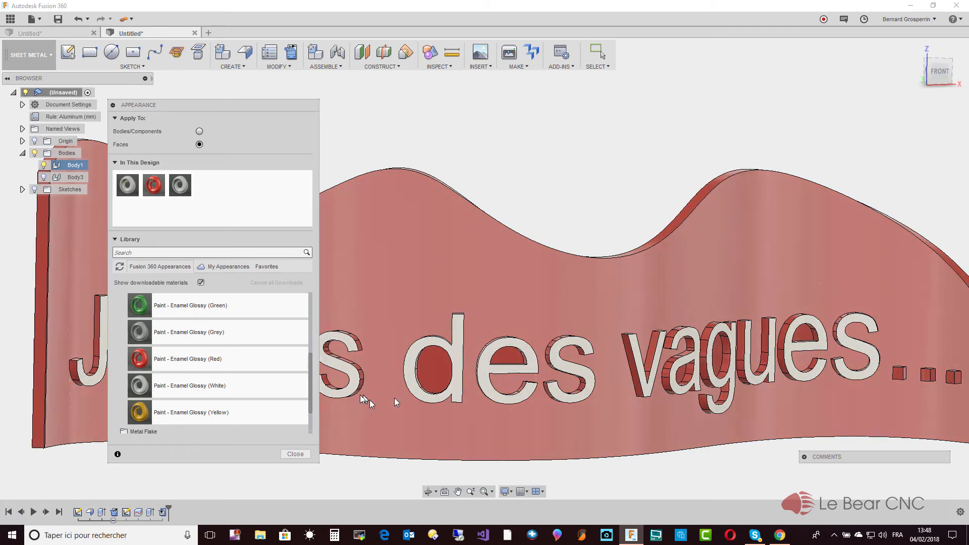
- Apply Paint - Enamel Glossy (White) to the front faces of the three trailing dots and finish the appearance edit
{"action": "left_click_drag", "start_coordinate": [247, 385], "coordinate": [897, 375]}
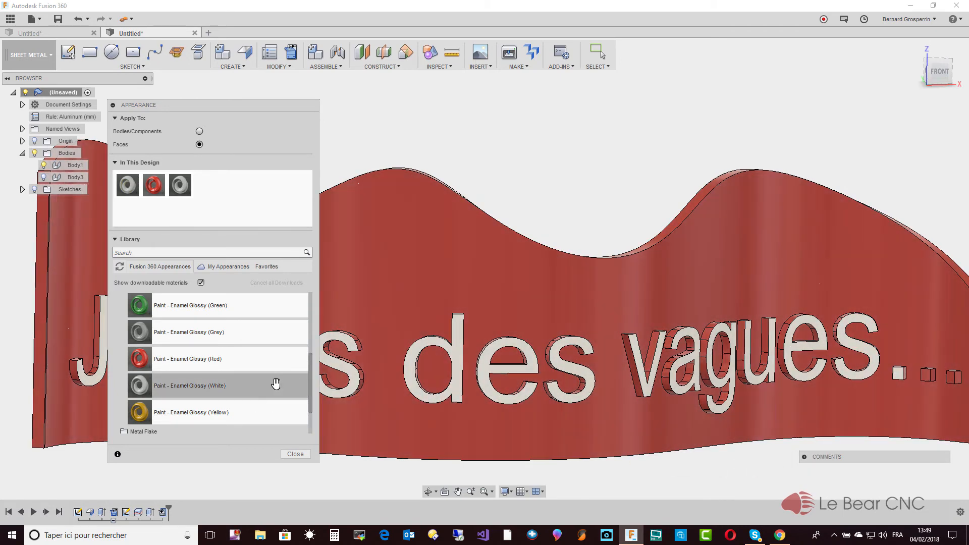
{"action": "left_click_drag", "start_coordinate": [227, 386], "coordinate": [925, 374]}
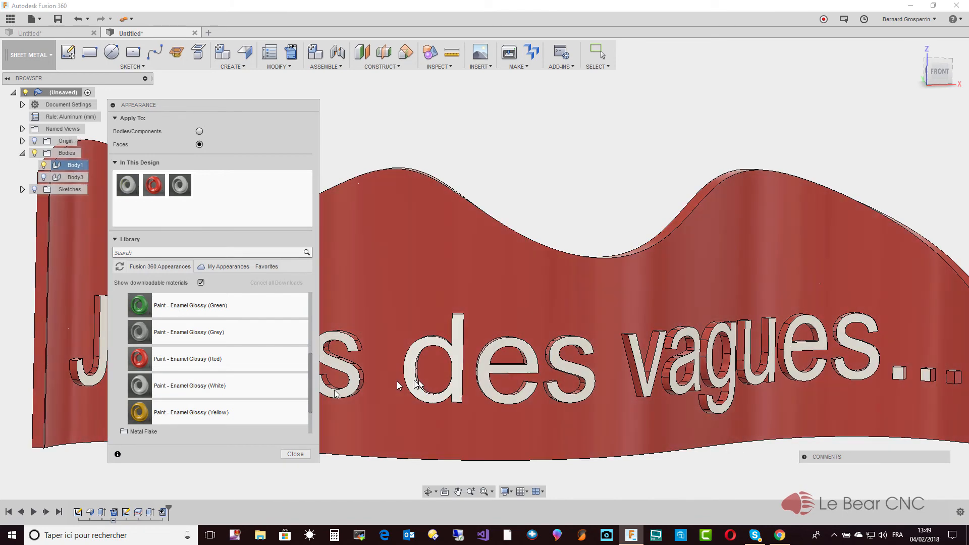
{"action": "left_click_drag", "start_coordinate": [262, 386], "coordinate": [954, 380]}
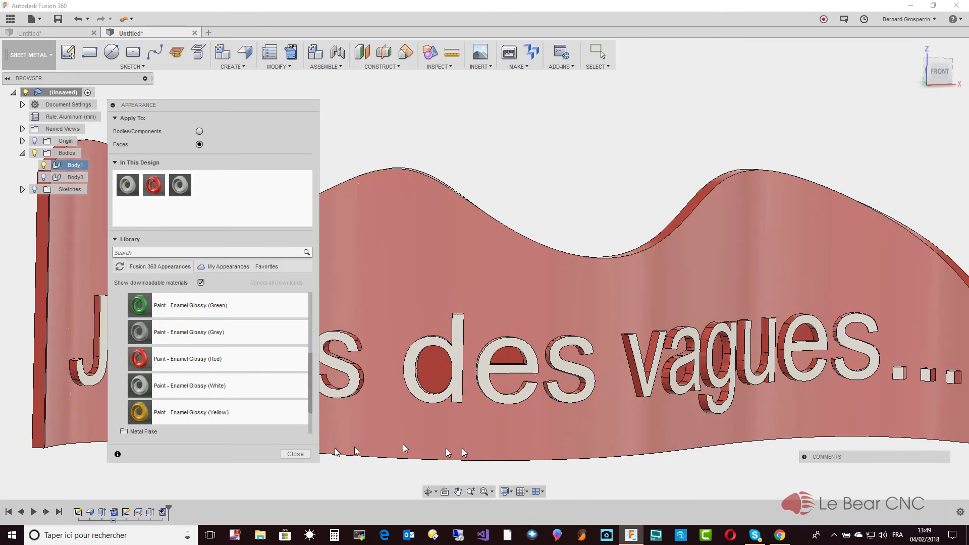
{"action": "left_click", "coordinate": [295, 454]}
{"action": "scroll", "coordinate": [288, 467], "scroll_direction": "down", "scroll_amount": 5}
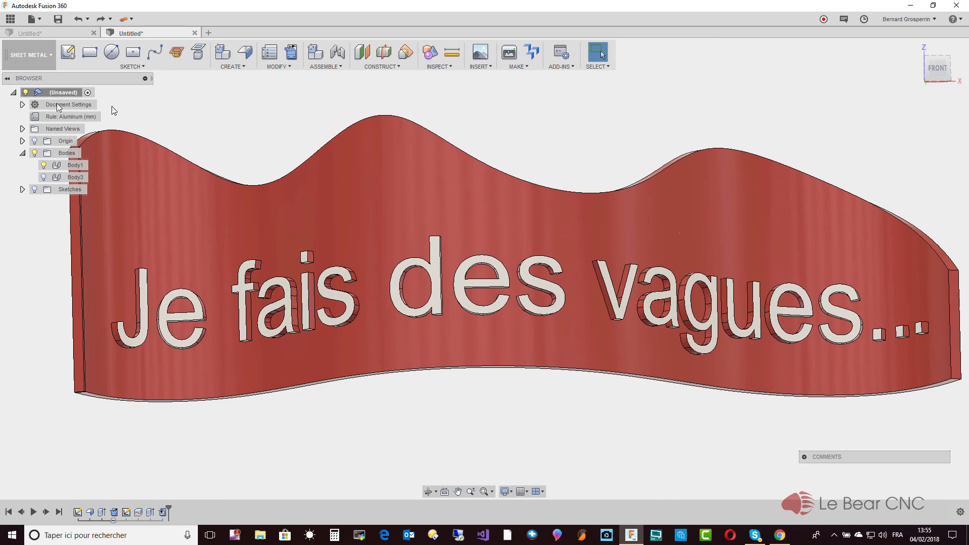
- Select the vertical edge at the plate's narrow end beside the word "Je"
{"action": "left_click", "coordinate": [111, 360]}
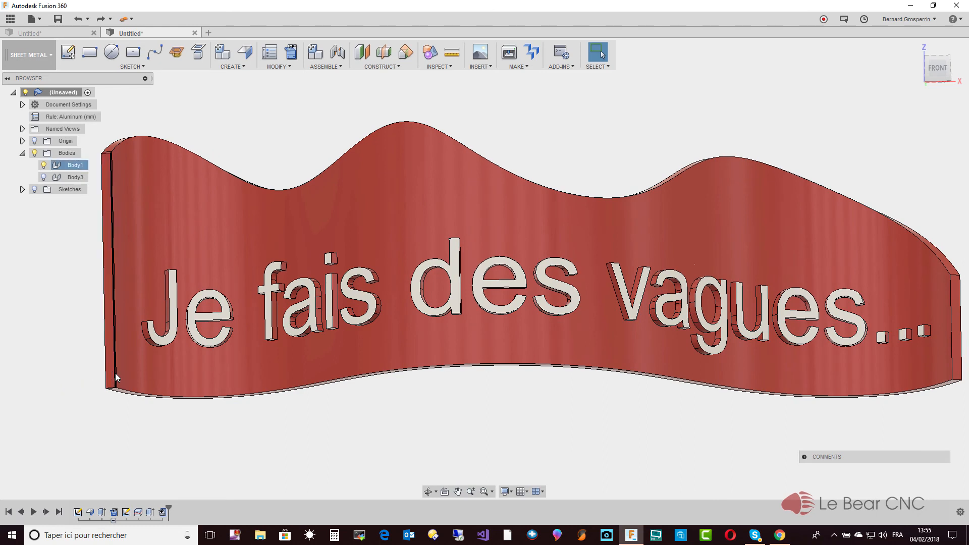